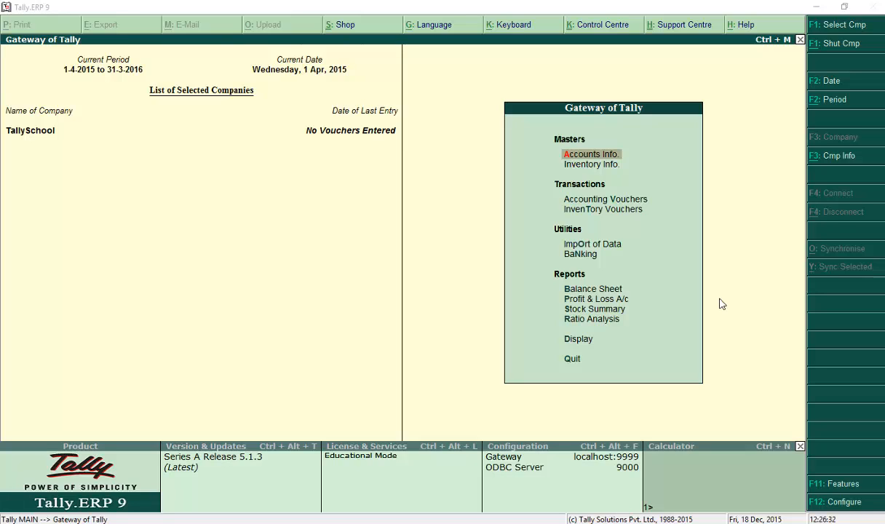
Open the form for creating a single ledger in the accounts masters of the TallySchool company.
{"action": "left_click", "coordinate": [719, 299]}
{"action": "key", "text": "Return"}
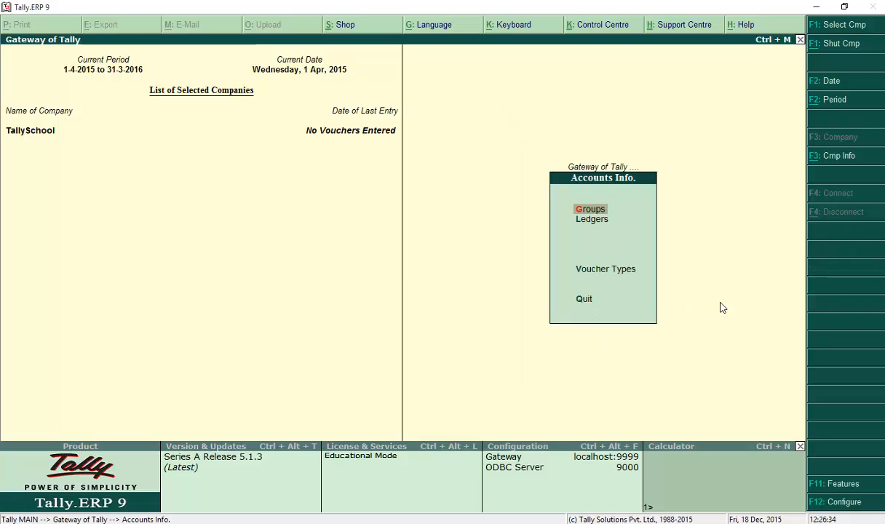
{"action": "key", "text": "Down"}
{"action": "key", "text": "Return"}
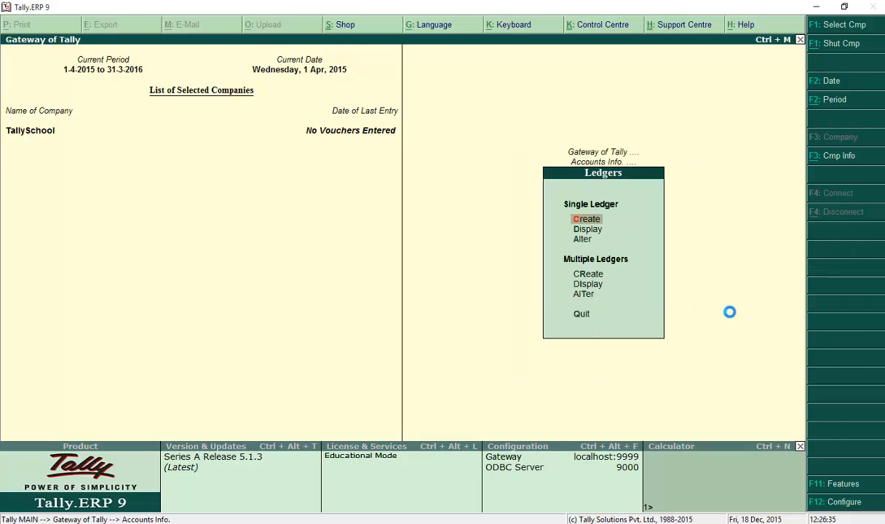
{"action": "key", "text": "Return"}
{"action": "key", "text": "Escape"}
{"action": "key", "text": "y"}
{"action": "key", "text": "Return"}
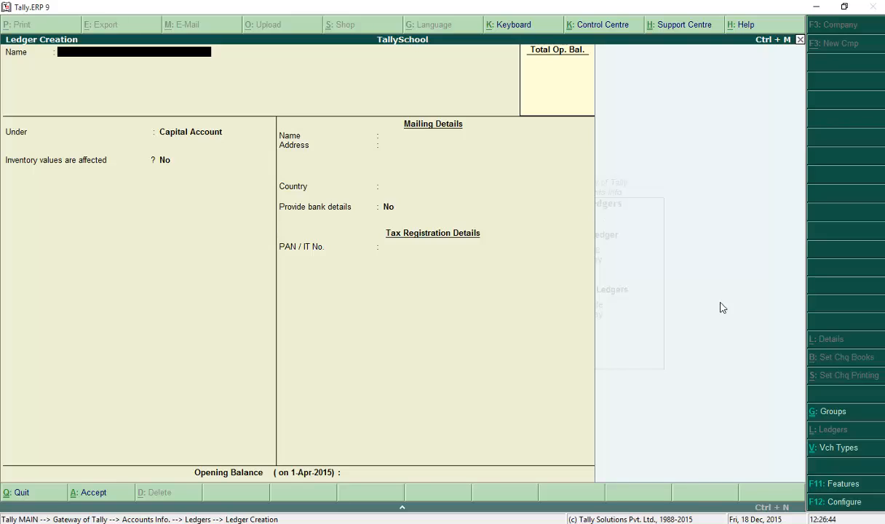
Name the new ledger Stock Broker and place it under the Sundry Creditors group.
{"action": "type", "text": "Stock Broker"}
{"action": "key", "text": "Return"}
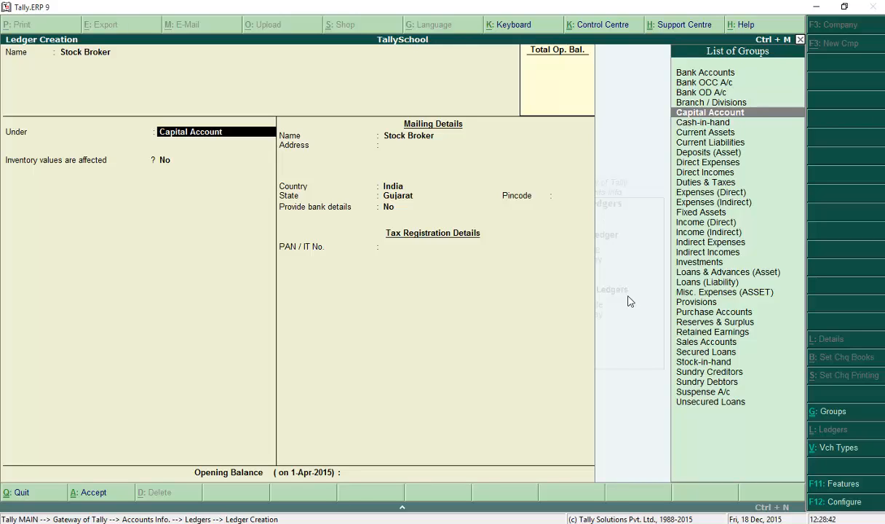
{"action": "type", "text": "Sund"}
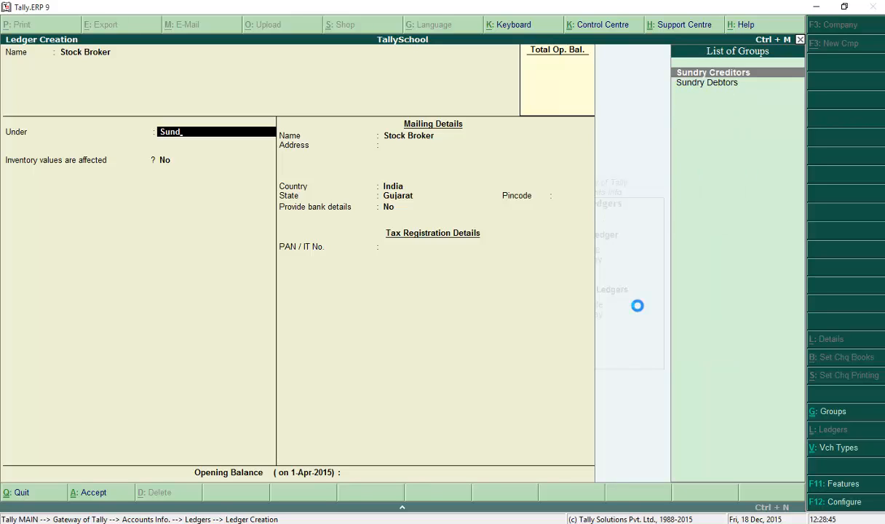
{"action": "key", "text": "Return"}
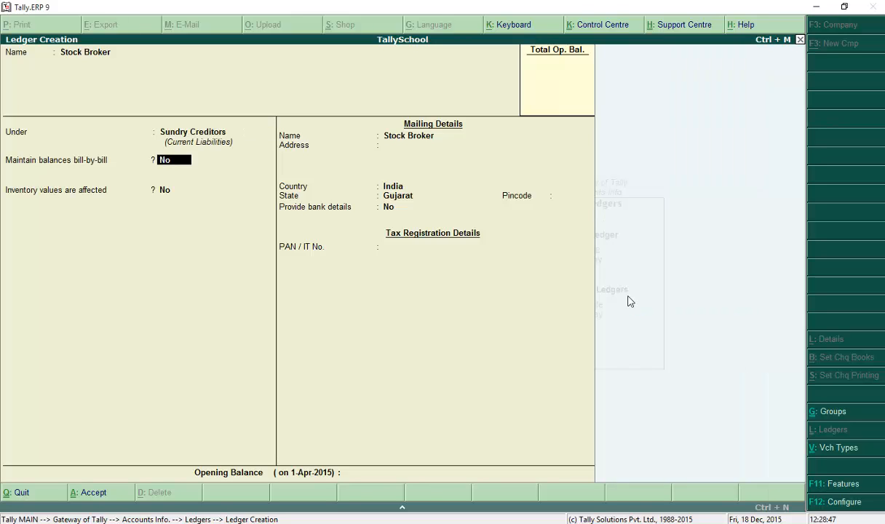
Save the Stock Broker ledger with bill-by-bill balances, inventory values and bank details at No, default mailing details and no opening balance.
{"action": "key", "text": "Return"}
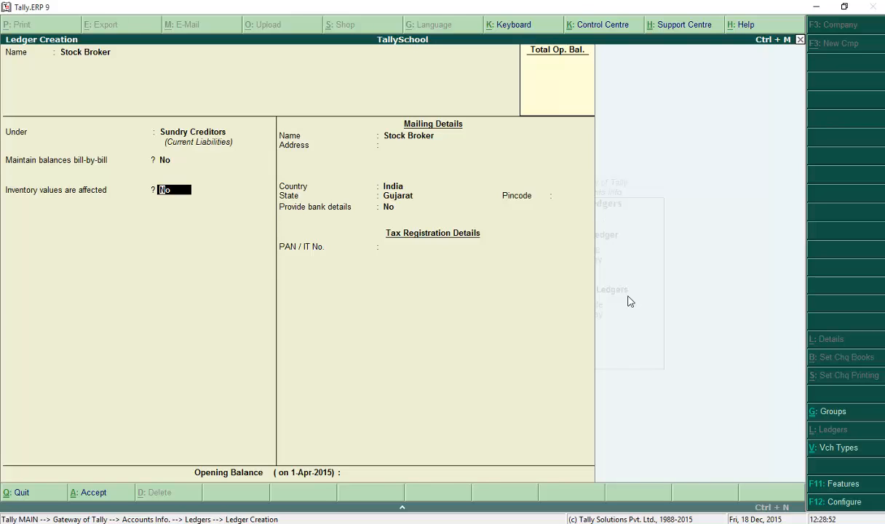
{"action": "key", "text": "Return"}
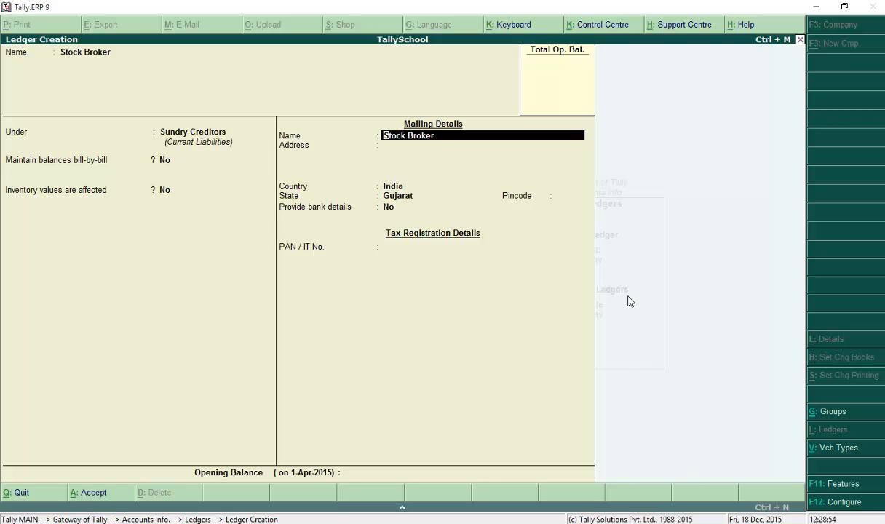
{"action": "key", "text": "Return"}
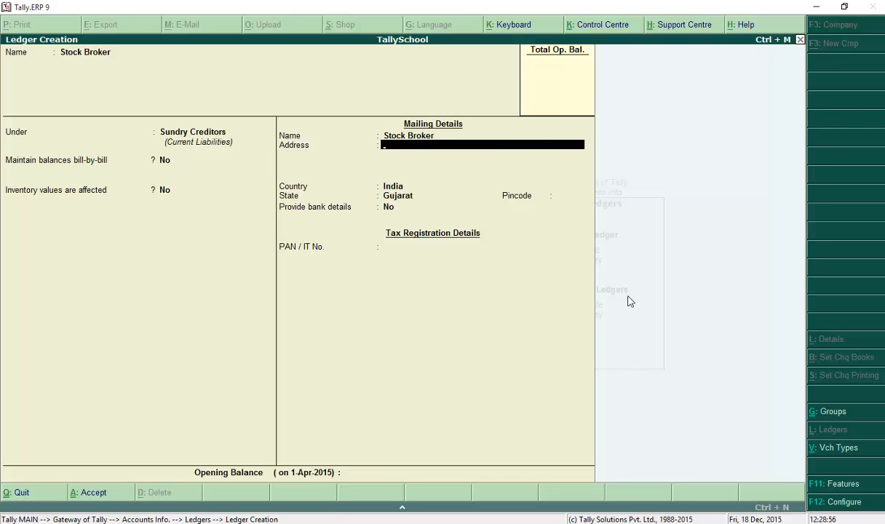
{"action": "key", "text": "Return"}
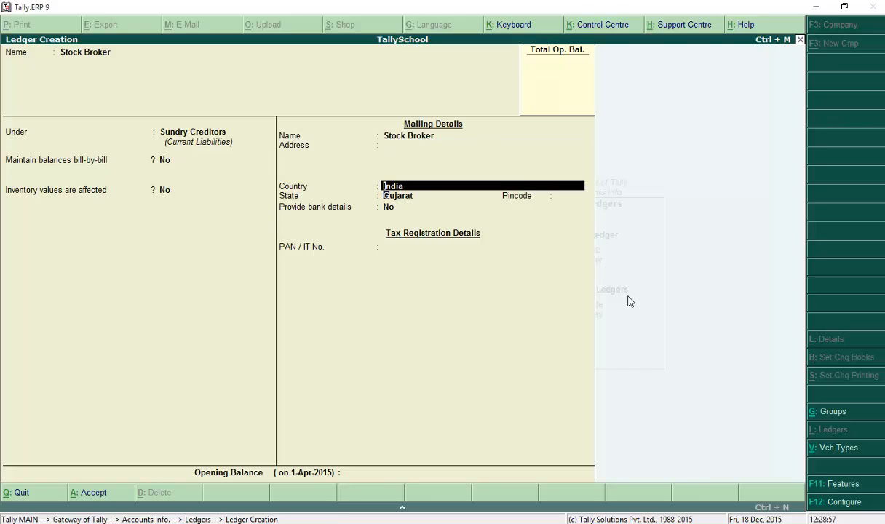
{"action": "key", "text": "Return"}
{"action": "key", "text": "Return"}
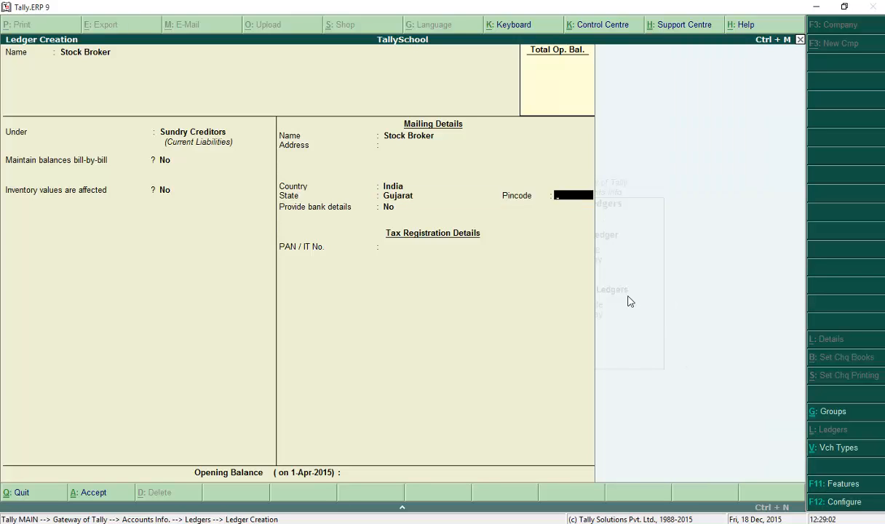
{"action": "key", "text": "Return"}
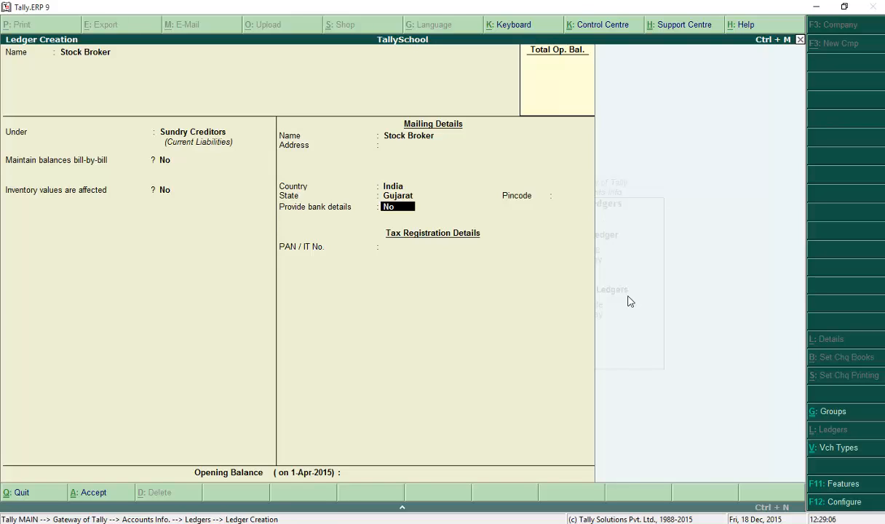
{"action": "key", "text": "Return"}
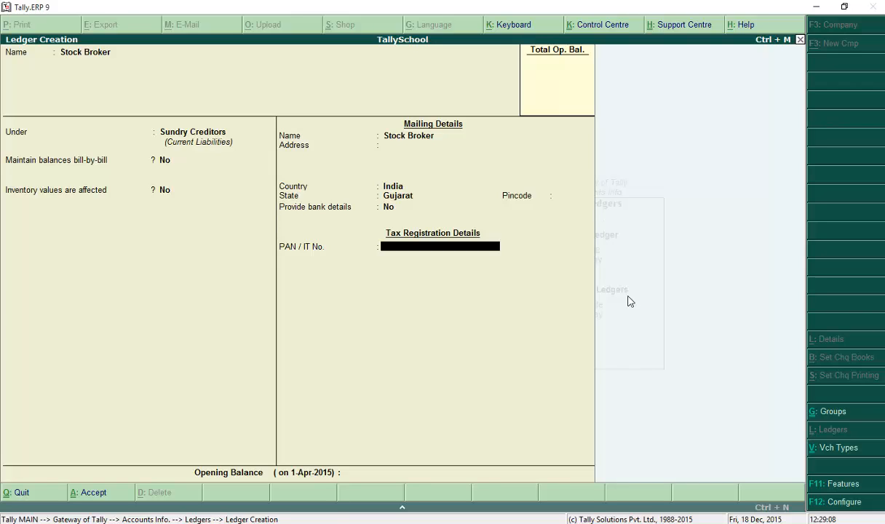
{"action": "key", "text": "Return"}
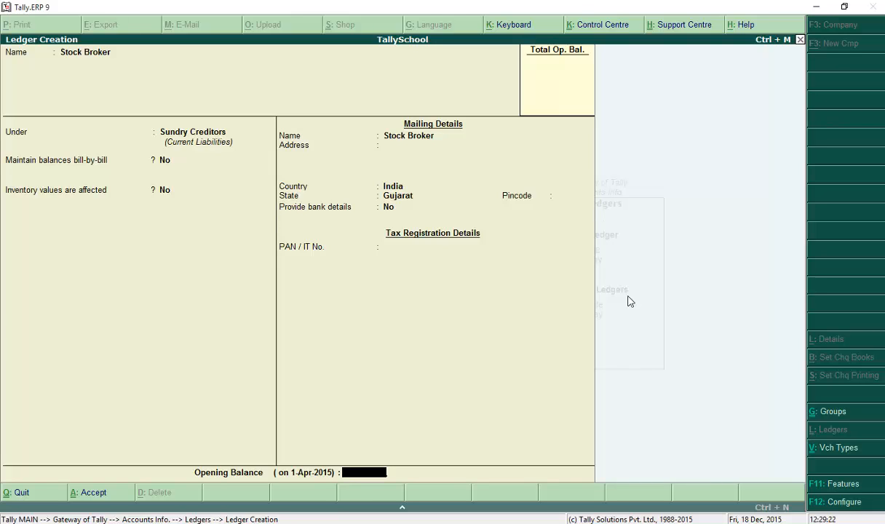
{"action": "key", "text": "Return"}
{"action": "key", "text": "Return"}
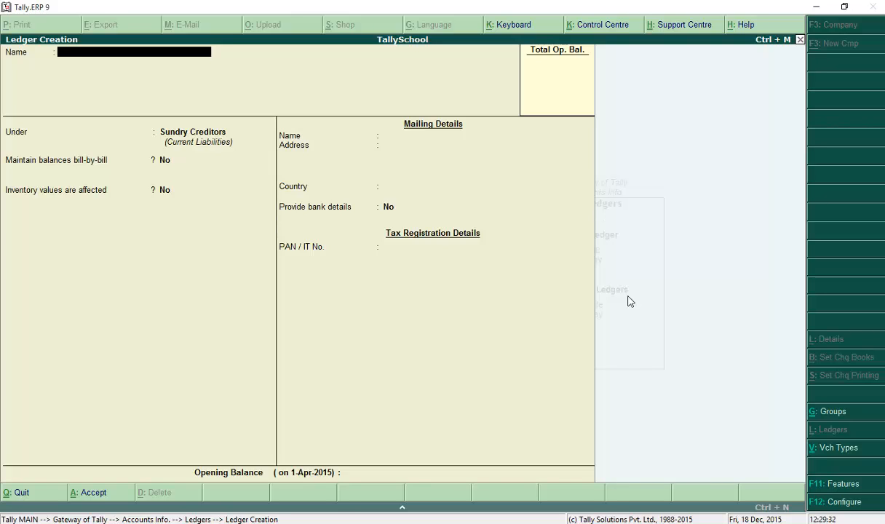
Create a Share Purchases ledger under Purchase Accounts with inventory values affected set to Yes and no opening balance.
{"action": "type", "text": "Share Purchases"}
{"action": "key", "text": "Return"}
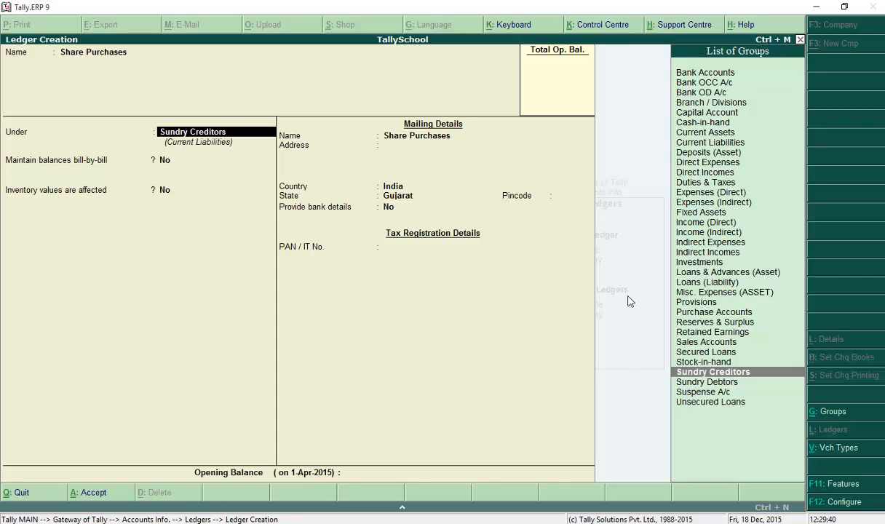
{"action": "type", "text": "Pur"}
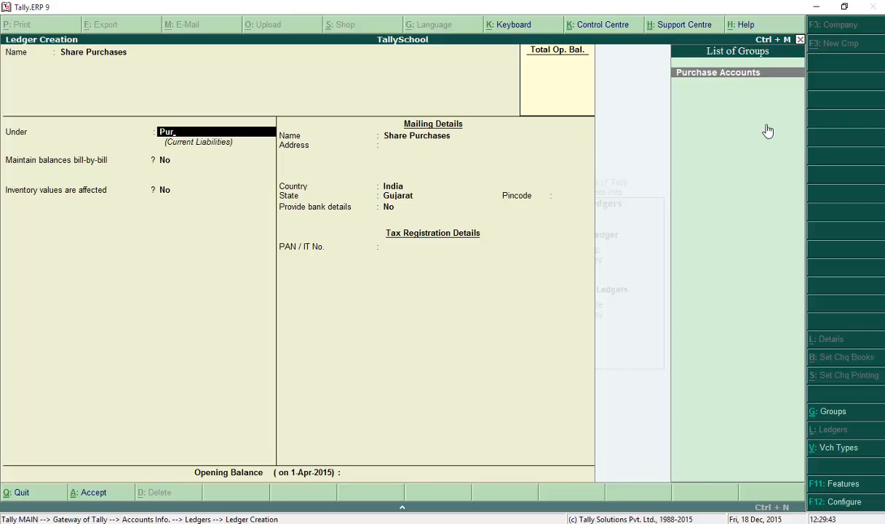
{"action": "key", "text": "Return"}
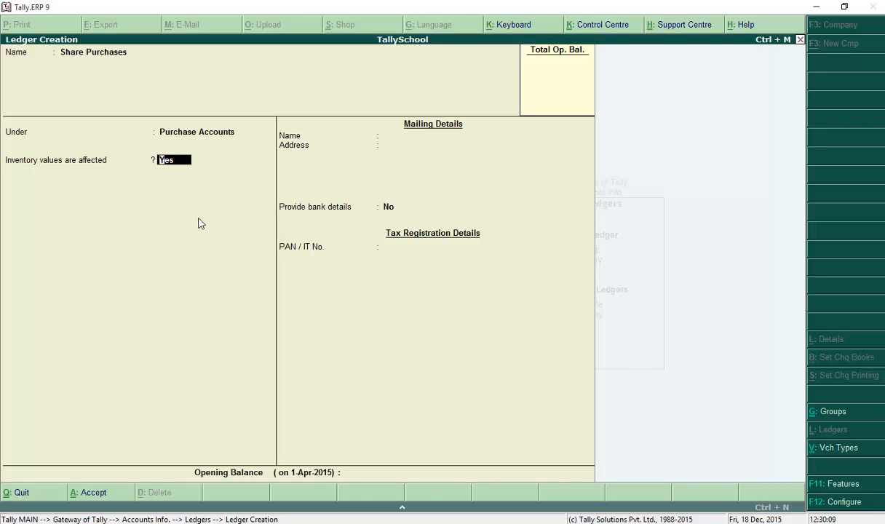
{"action": "key", "text": "Return"}
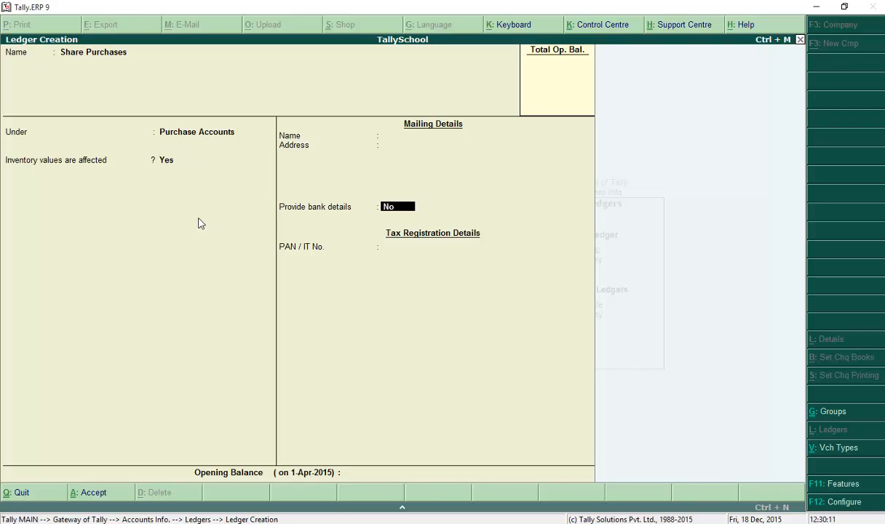
{"action": "key", "text": "Return"}
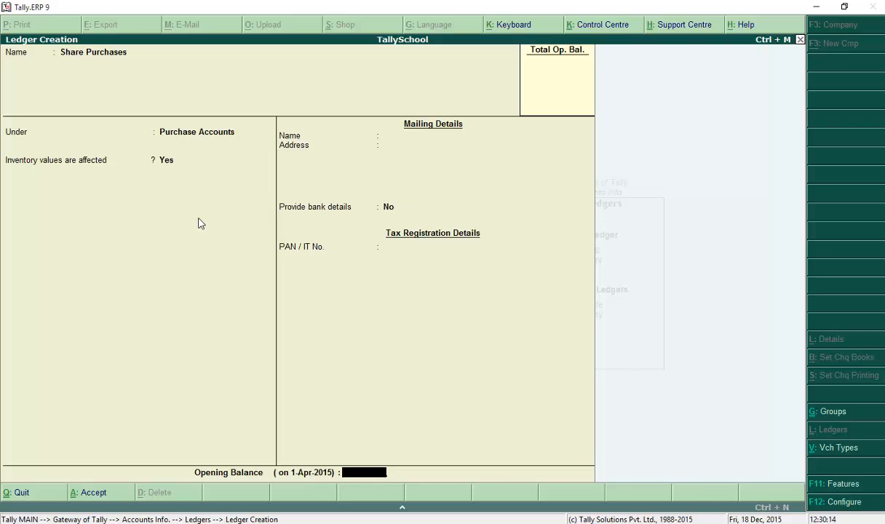
{"action": "key", "text": "Return"}
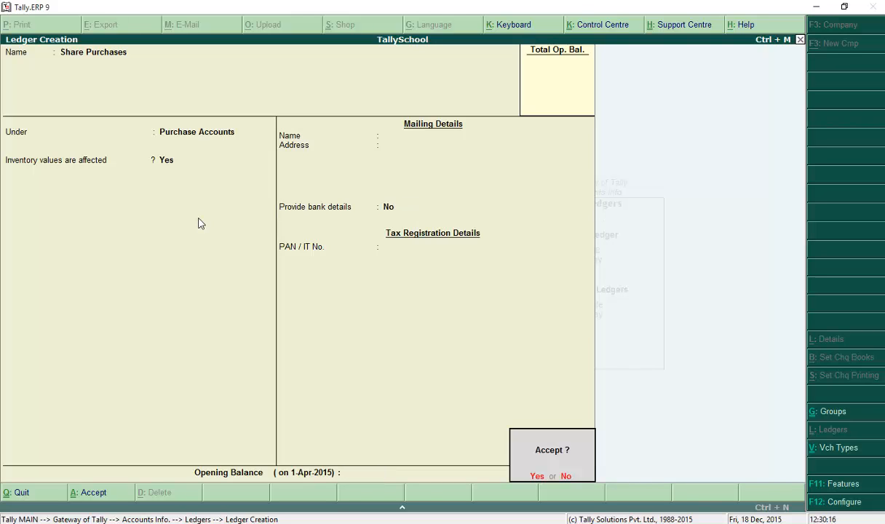
{"action": "key", "text": "Return"}
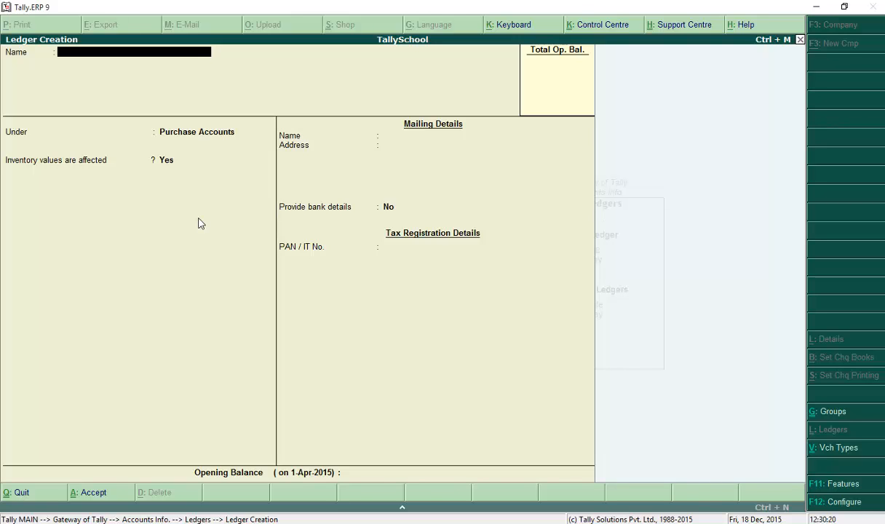
Create a Share Sales ledger under Sales Accounts with inventory values affected set to Yes and no opening balance.
{"action": "type", "text": "Share Sales"}
{"action": "key", "text": "Return"}
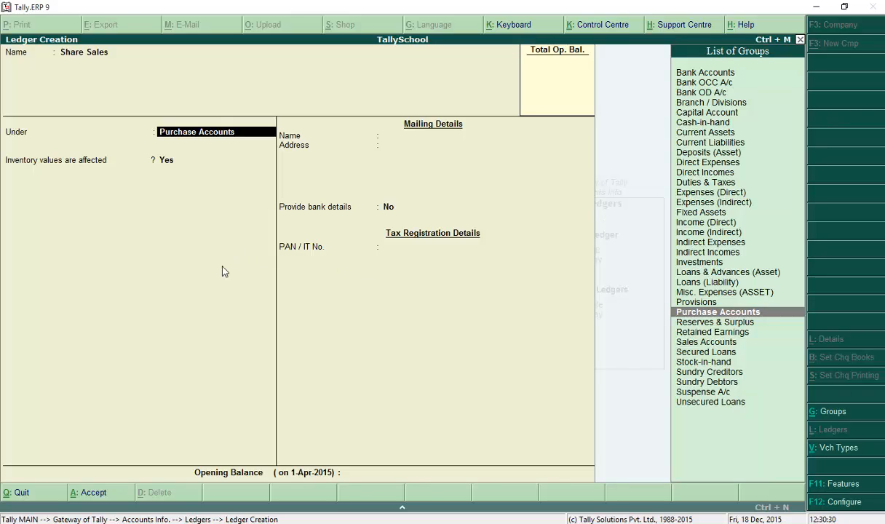
{"action": "type", "text": "Sal"}
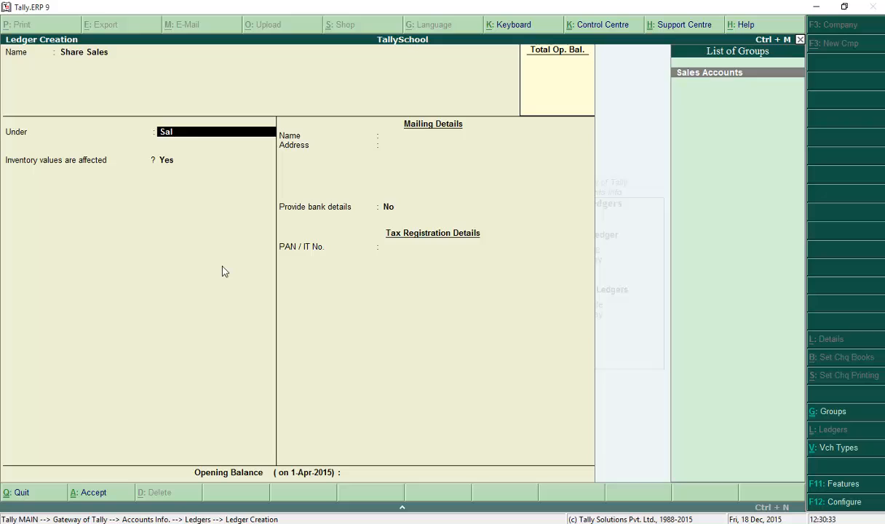
{"action": "key", "text": "Return"}
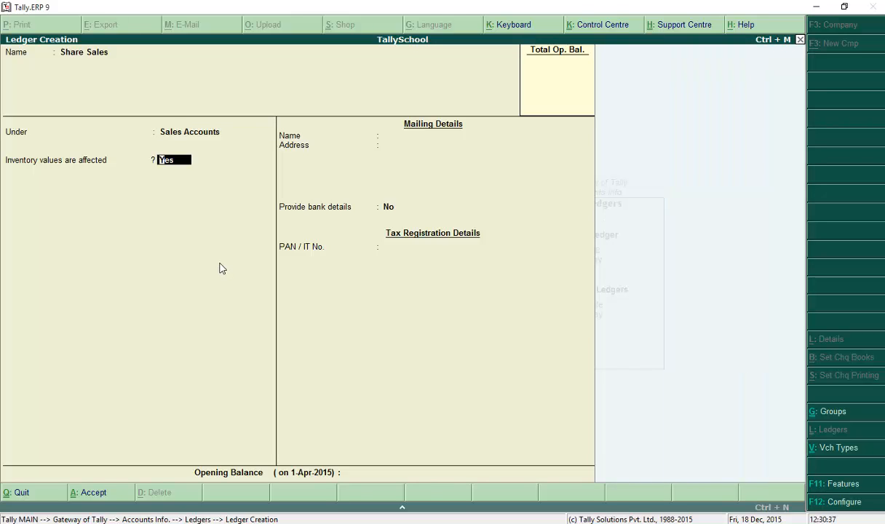
{"action": "key", "text": "Return"}
{"action": "key", "text": "Return"}
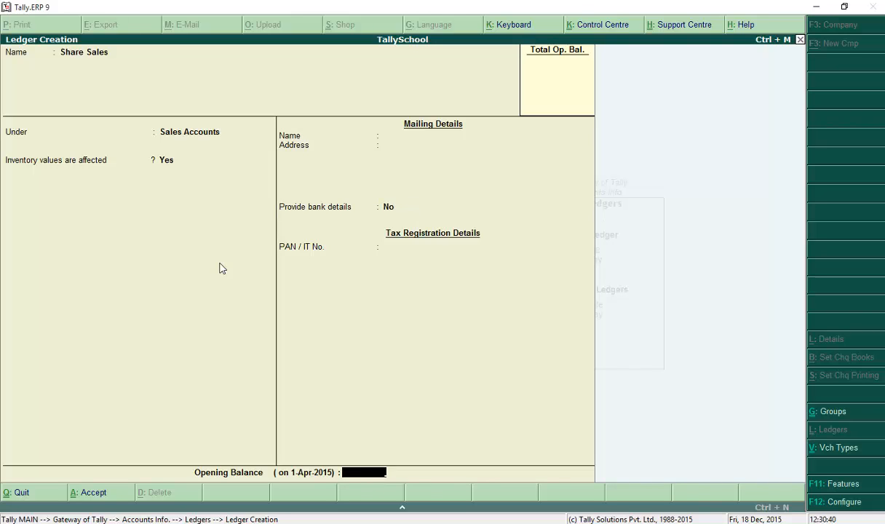
{"action": "key", "text": "Return"}
{"action": "key", "text": "Return"}
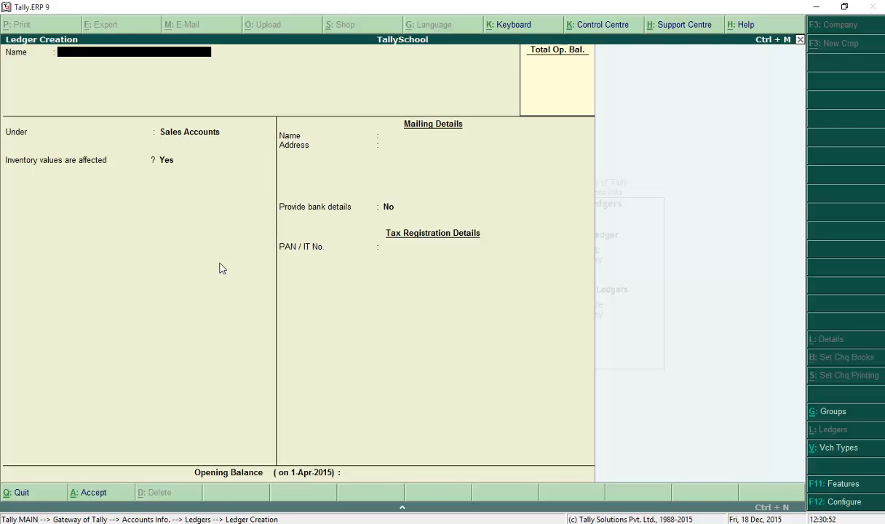
Create a Share Brokerage ledger under Direct Expenses with inventory values affected set to No and no opening balance.
{"action": "type", "text": "Share brokerage"}
{"action": "key", "text": "Return"}
{"action": "type", "text": "Dire"}
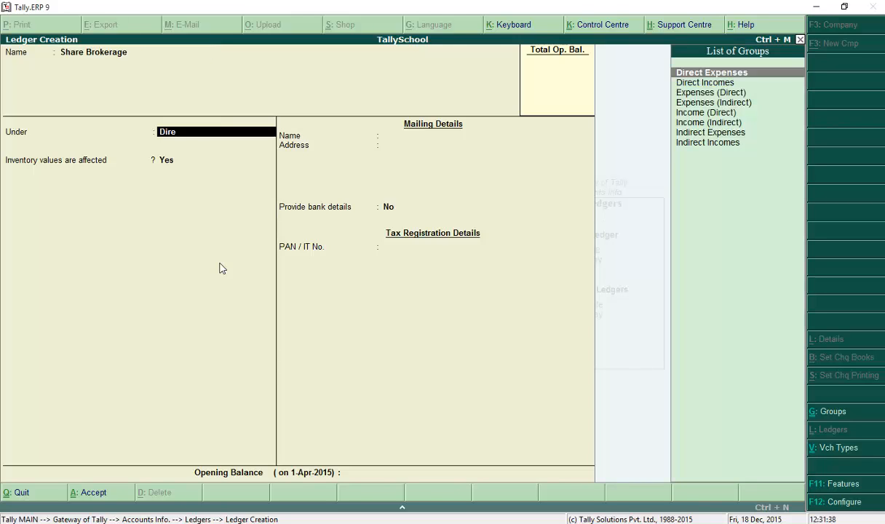
{"action": "key", "text": "Return"}
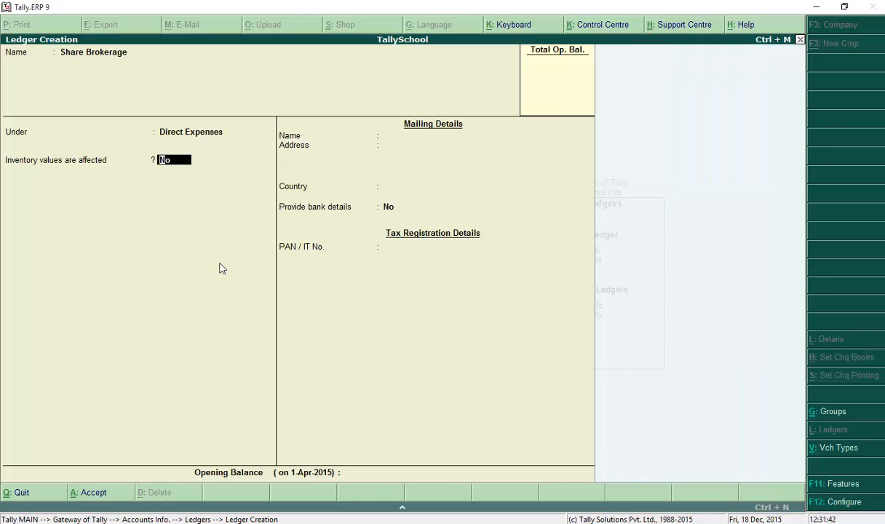
{"action": "key", "text": "Return"}
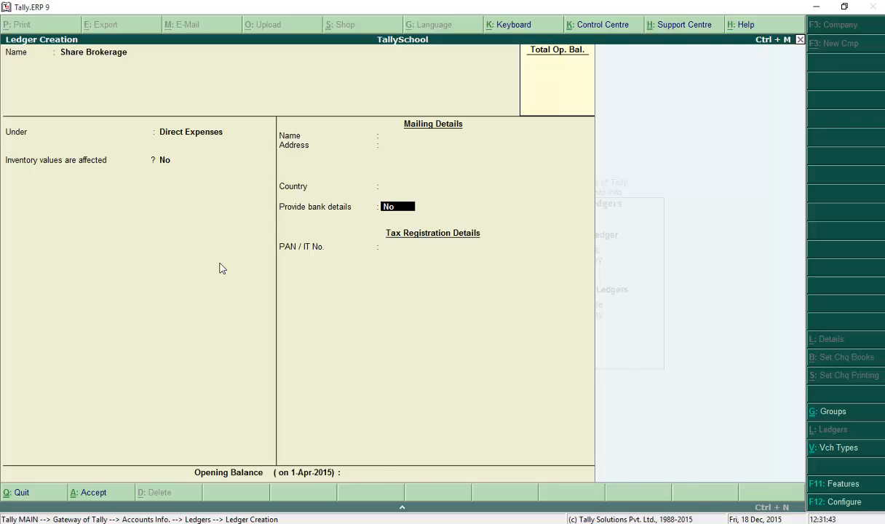
{"action": "key", "text": "Return"}
{"action": "key", "text": "Return"}
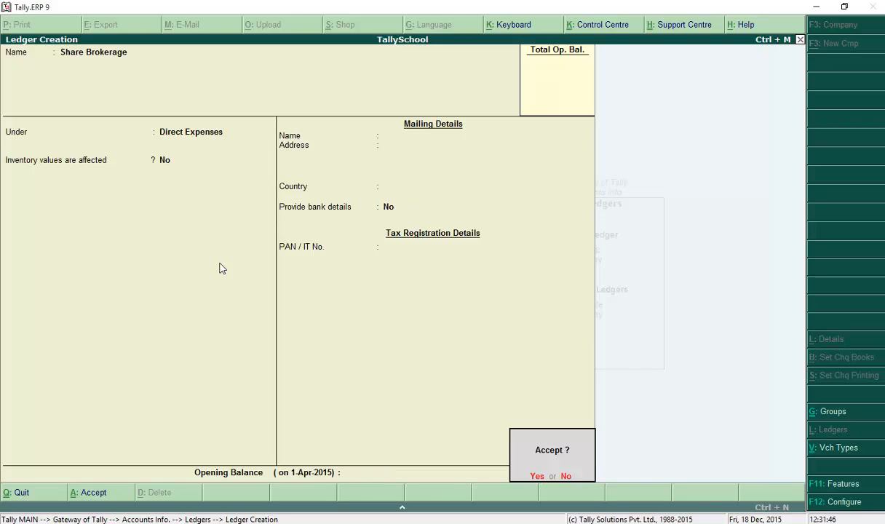
{"action": "key", "text": "y"}
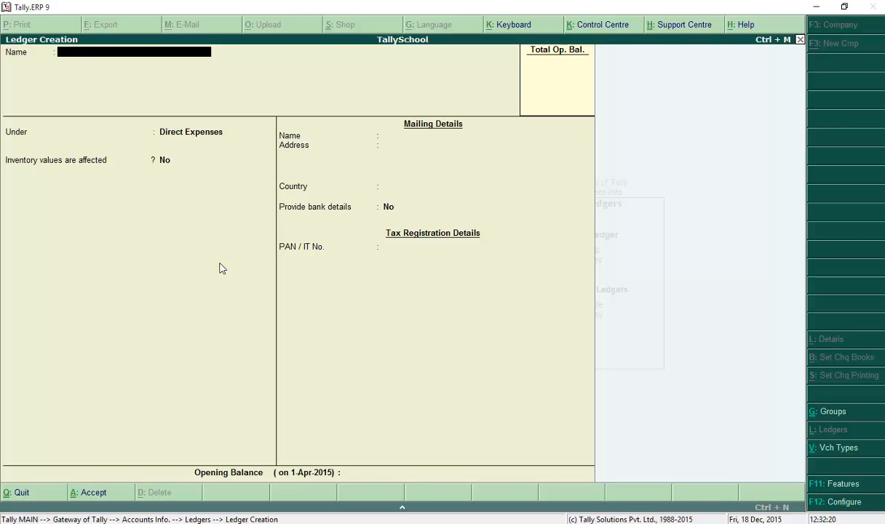
Create an STT, Service Tax and Other Charges ledger under Direct Expenses with inventory values affected set to No and no opening balance.
{"action": "type", "text": "STT, Service Tax and Other"}
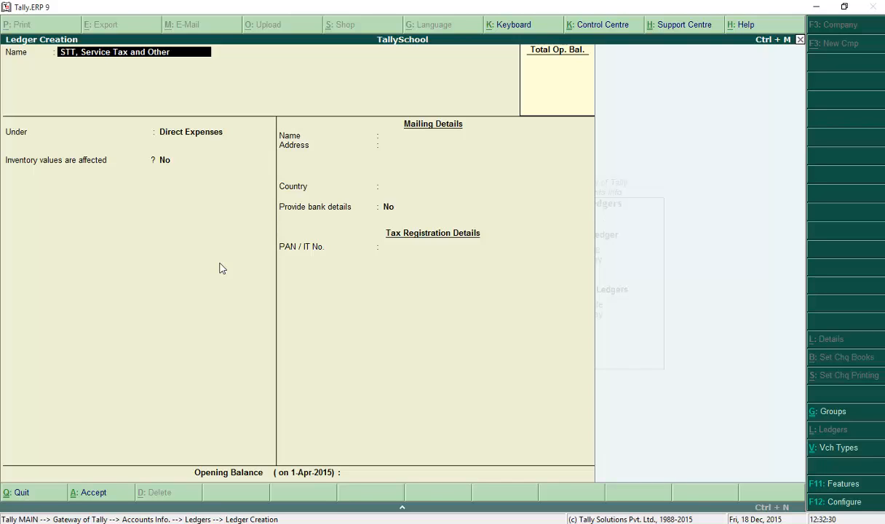
{"action": "type", "text": " Charges"}
{"action": "key", "text": "Return"}
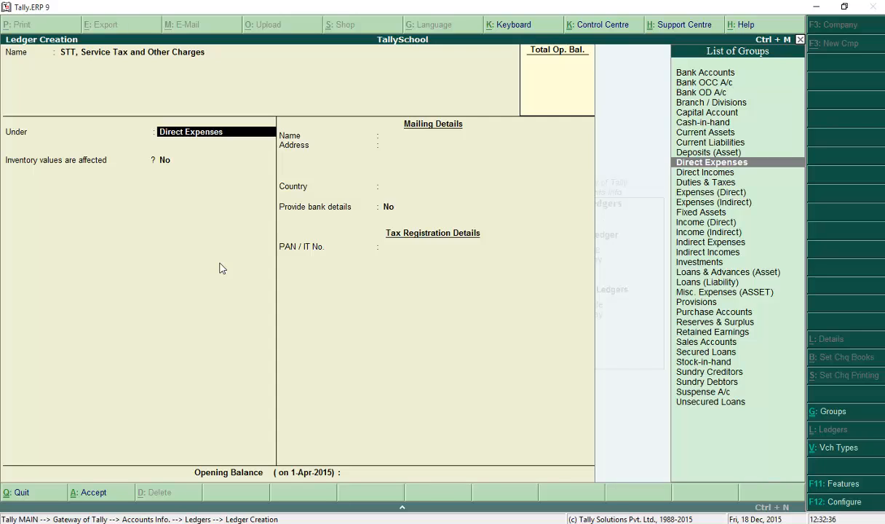
{"action": "key", "text": "Return"}
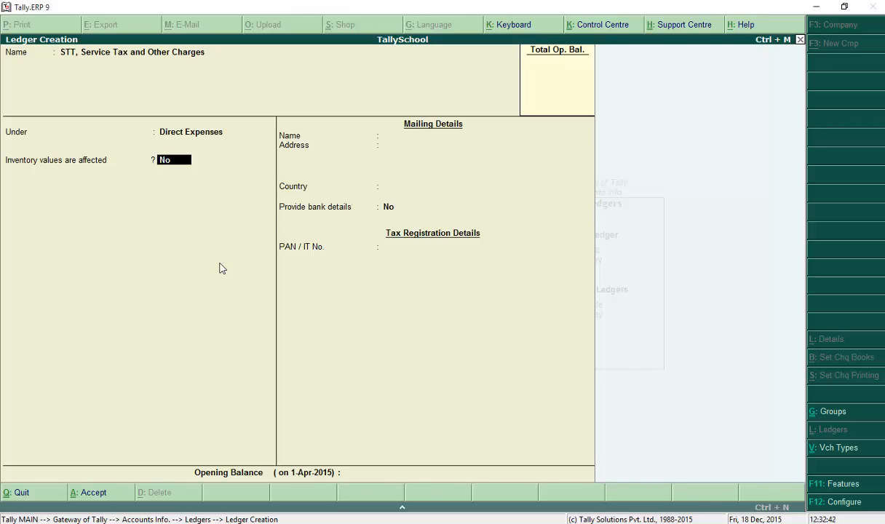
{"action": "key", "text": "Return"}
{"action": "key", "text": "Return"}
{"action": "key", "text": "Return"}
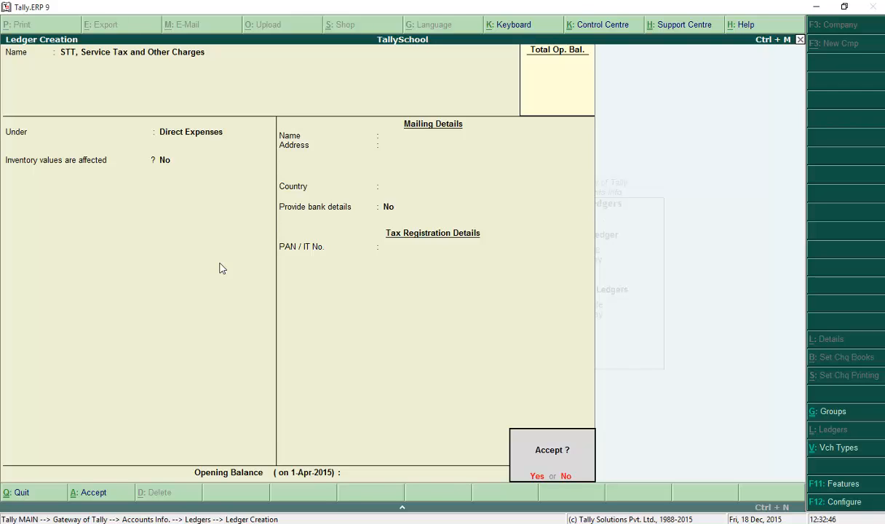
{"action": "key", "text": "Return"}
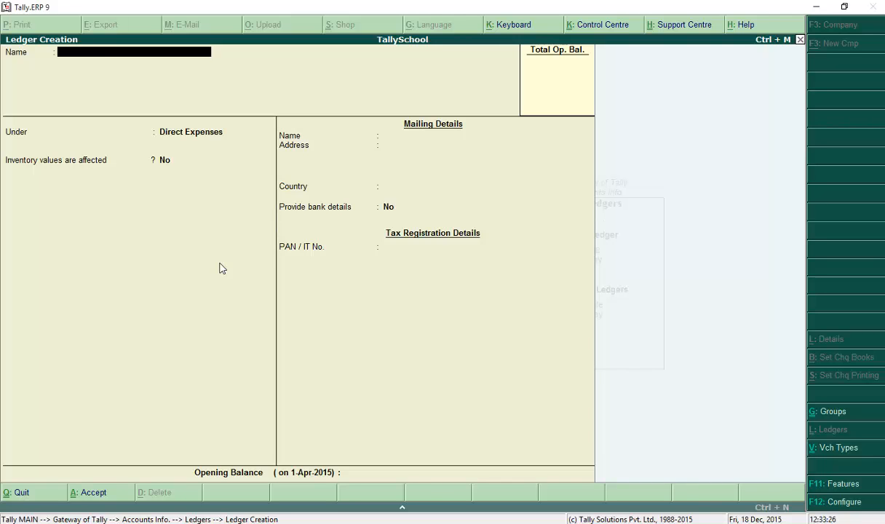
Leave ledger creation and start a new single stock item named Reliance under the Primary group.
{"action": "key", "text": "Escape"}
{"action": "key", "text": "Return"}
{"action": "key", "text": "Escape"}
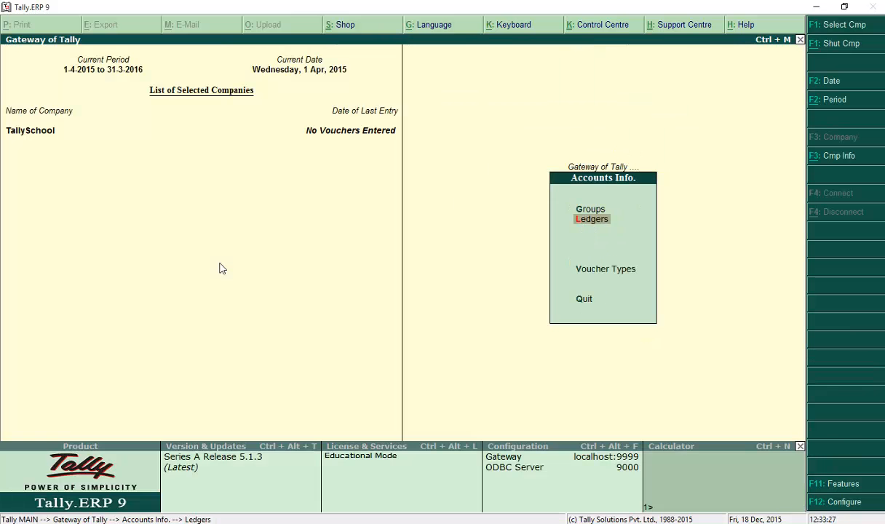
{"action": "key", "text": "Escape"}
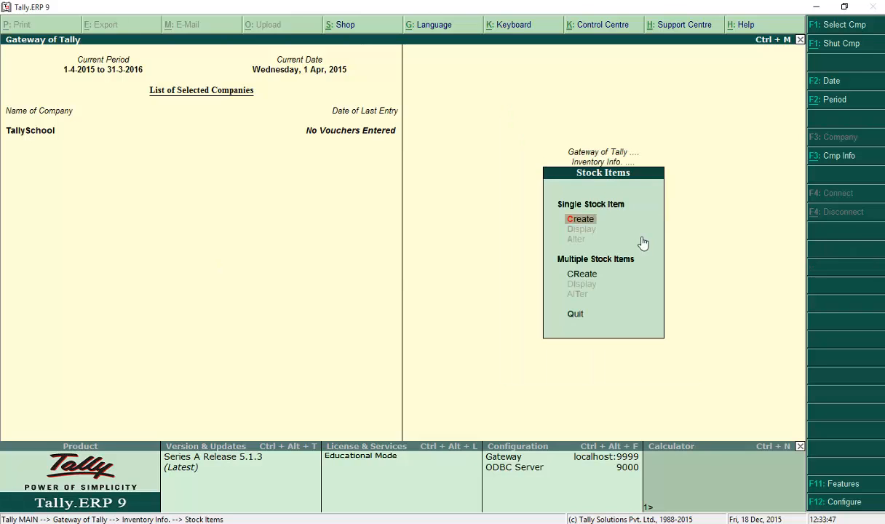
{"action": "key", "text": "Return"}
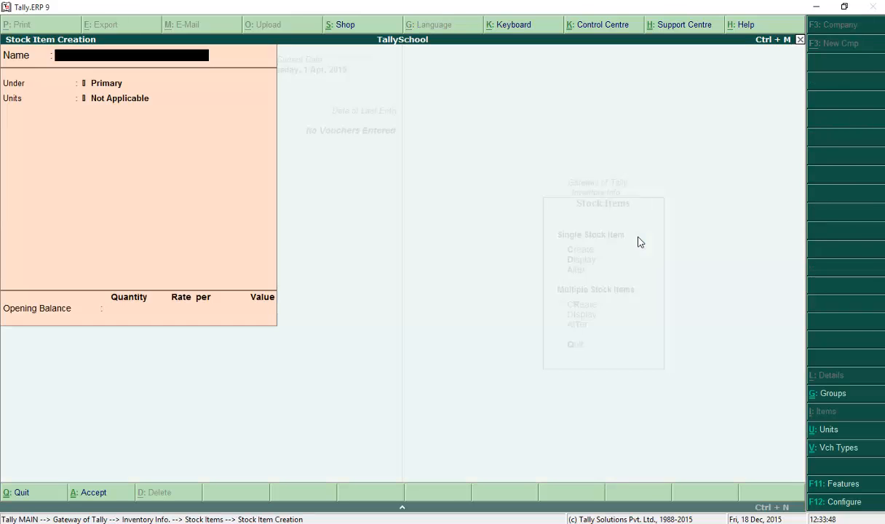
{"action": "type", "text": "Reliance"}
{"action": "key", "text": "Return"}
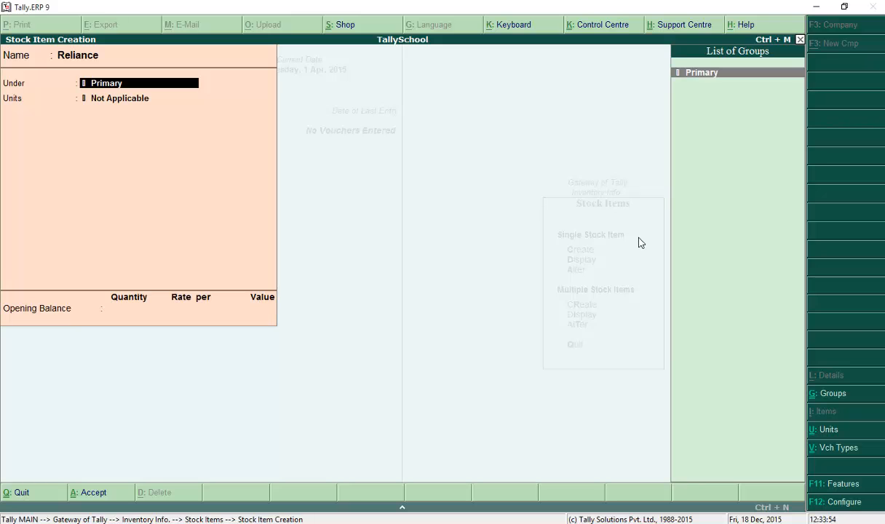
{"action": "key", "text": "Return"}
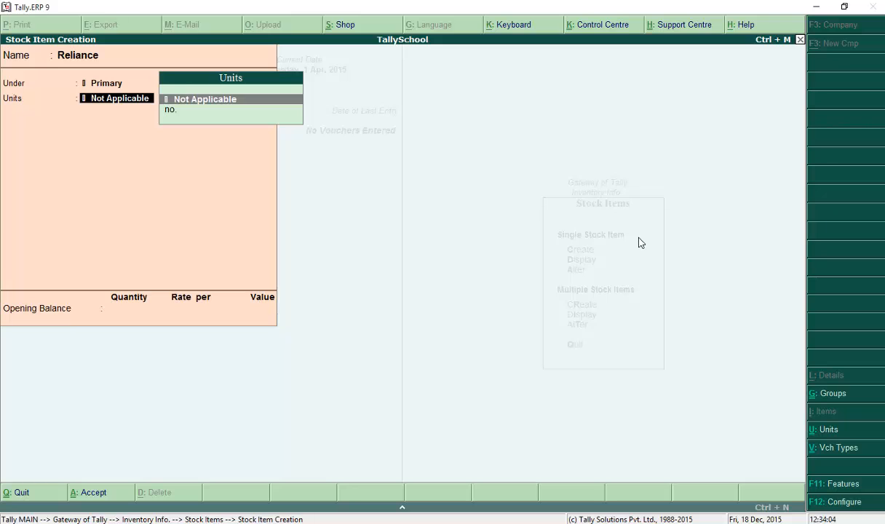
Create a simple unit with symbol nos., no formal name and 0 decimal places for the Reliance stock item.
{"action": "key", "text": "alt+c"}
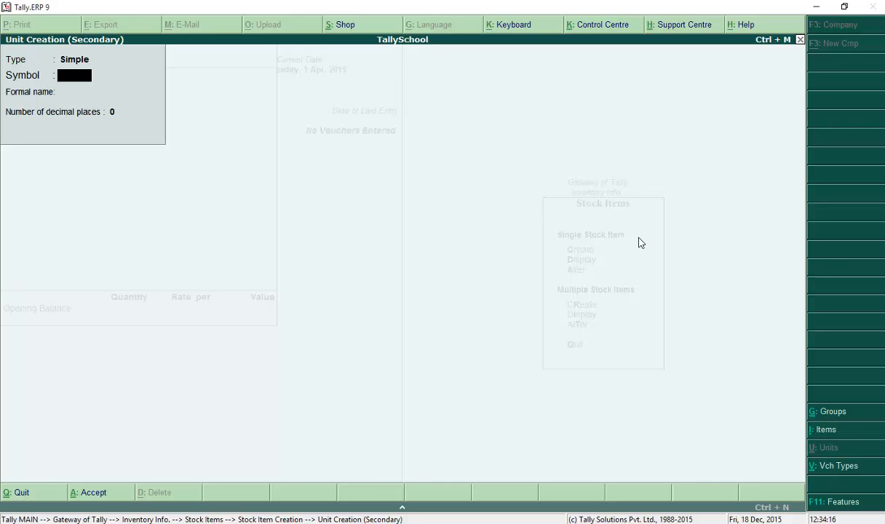
{"action": "type", "text": "no"}
{"action": "key", "text": "Return"}
{"action": "key", "text": "BackSpace"}
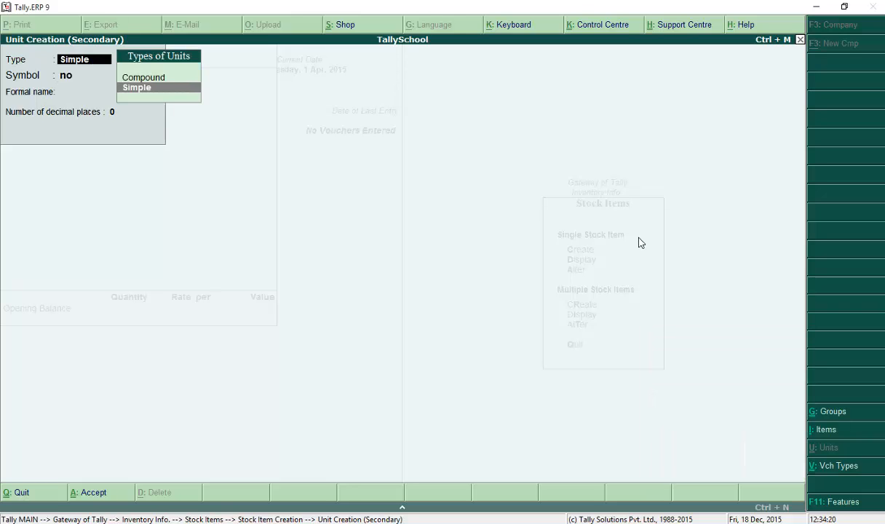
{"action": "key", "text": "Return"}
{"action": "type", "text": "nos"}
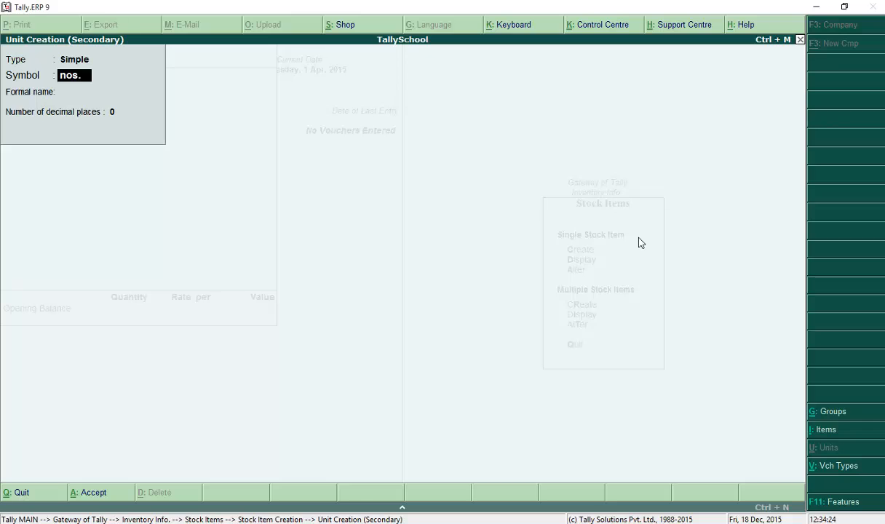
{"action": "type", "text": "."}
{"action": "key", "text": "Return"}
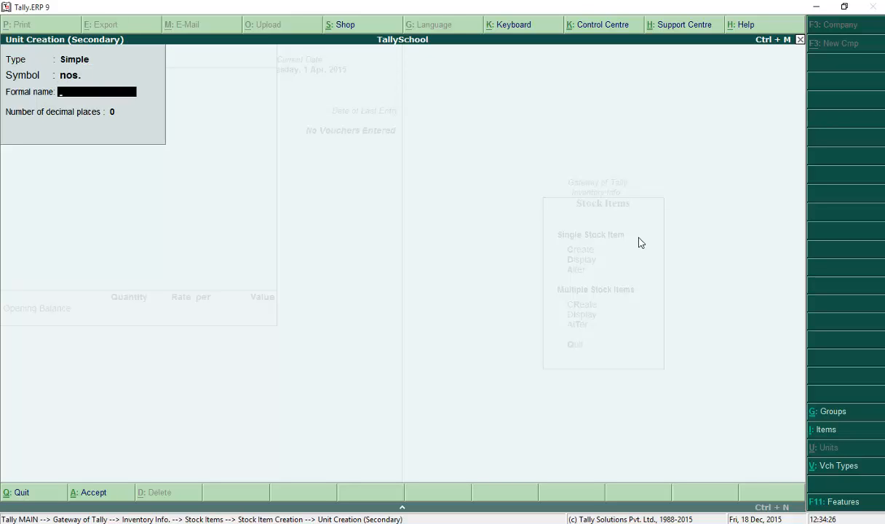
{"action": "key", "text": "Return"}
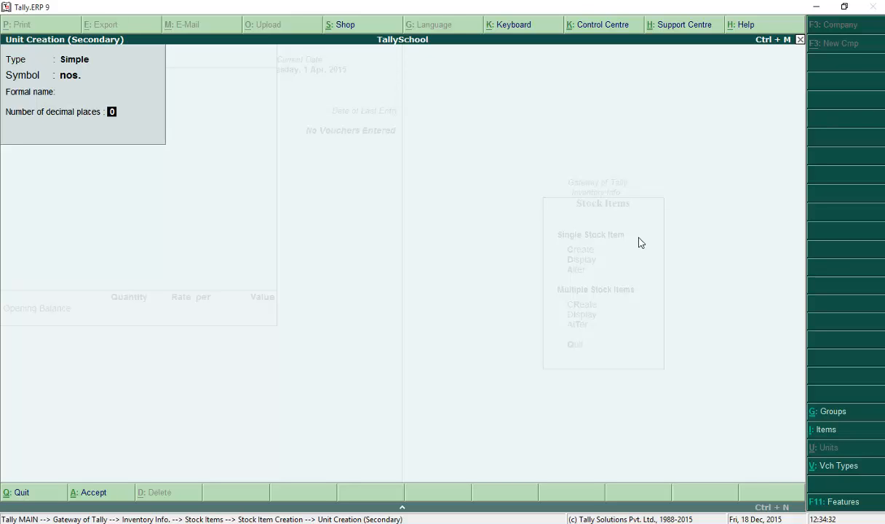
{"action": "key", "text": "Return"}
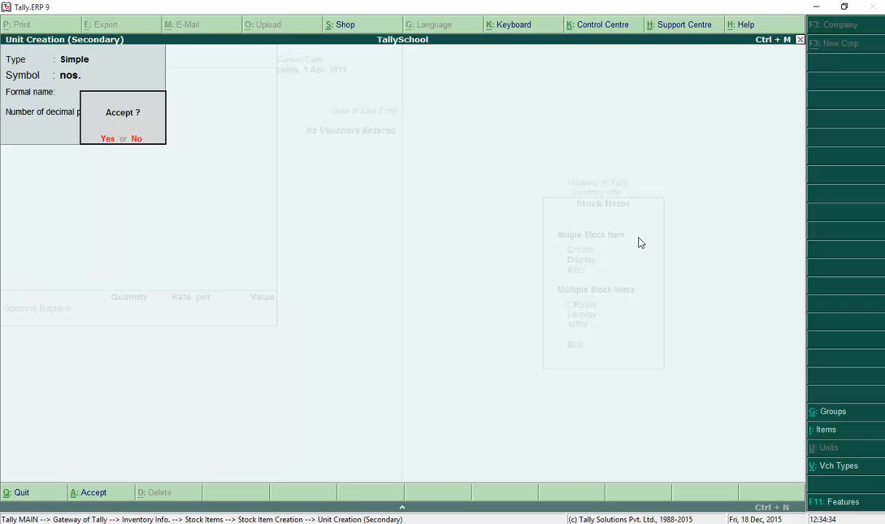
{"action": "key", "text": "Return"}
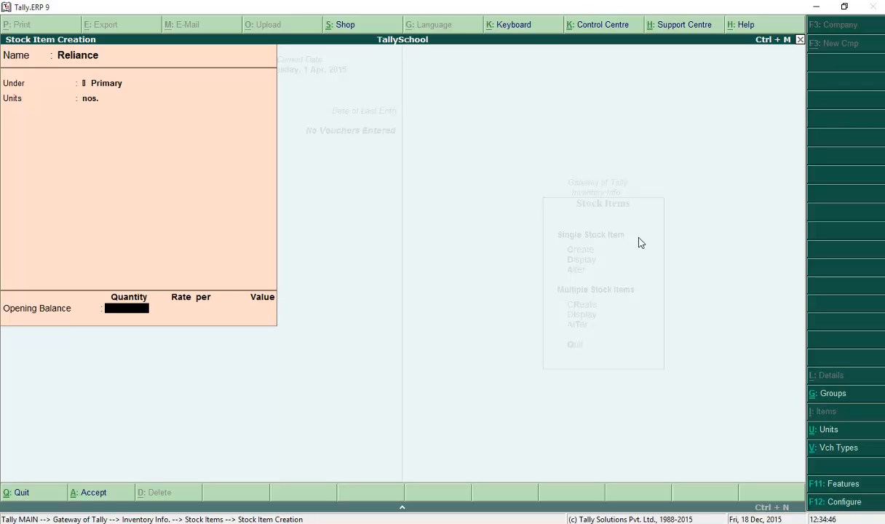
Save the Reliance stock item without an opening balance and return to the Gateway of Tally.
{"action": "key", "text": "Return"}
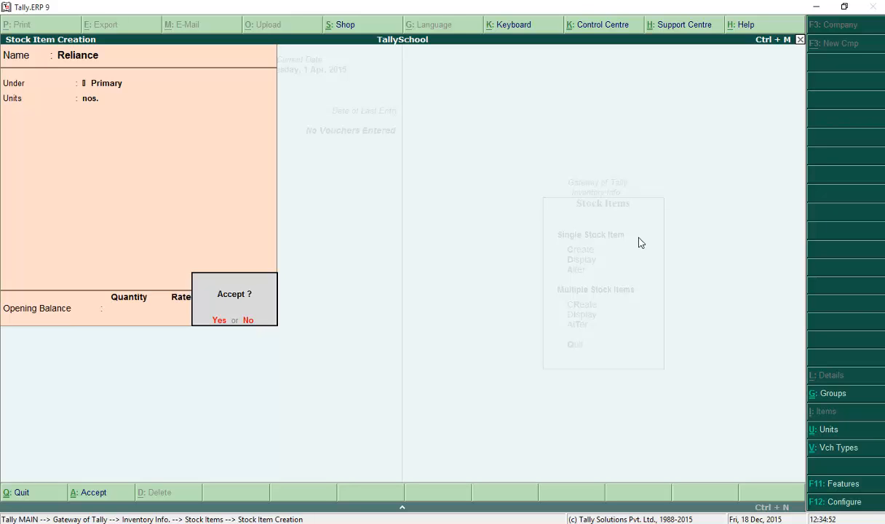
{"action": "key", "text": "Escape"}
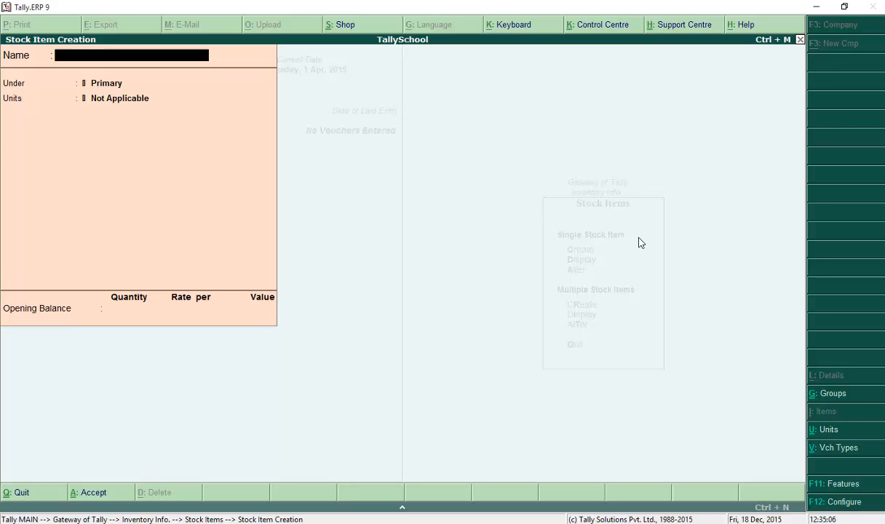
{"action": "key", "text": "Escape"}
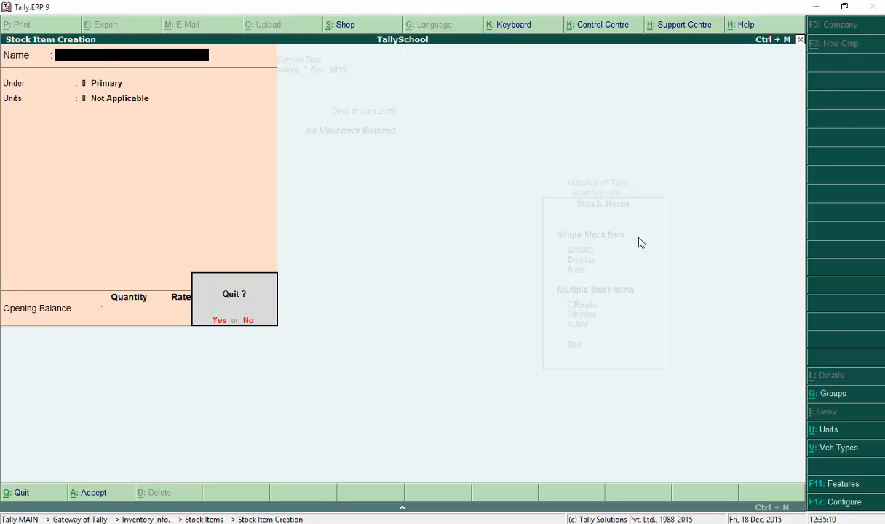
{"action": "key", "text": "y"}
{"action": "key", "text": "Escape"}
{"action": "key", "text": "Escape"}
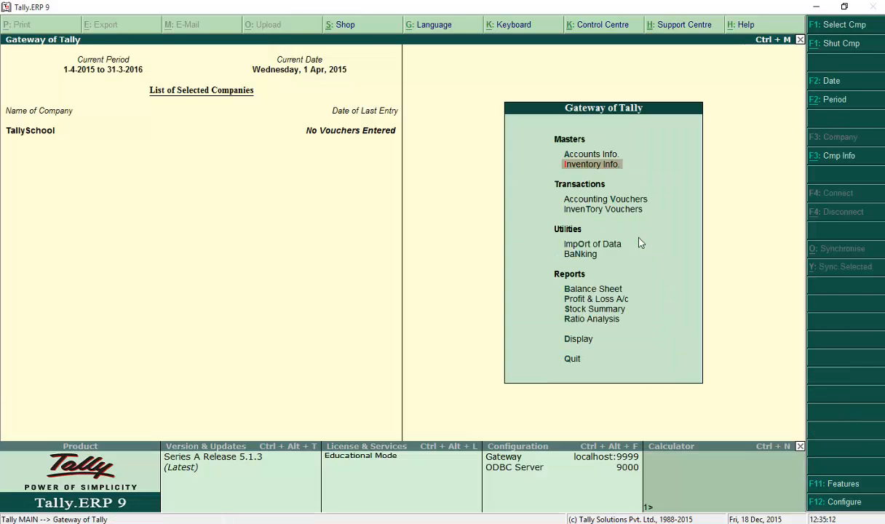
Start a journal voucher dated 1-Apr-2015 and choose Share Purchases as the ledger to debit.
{"action": "key", "text": "Down"}
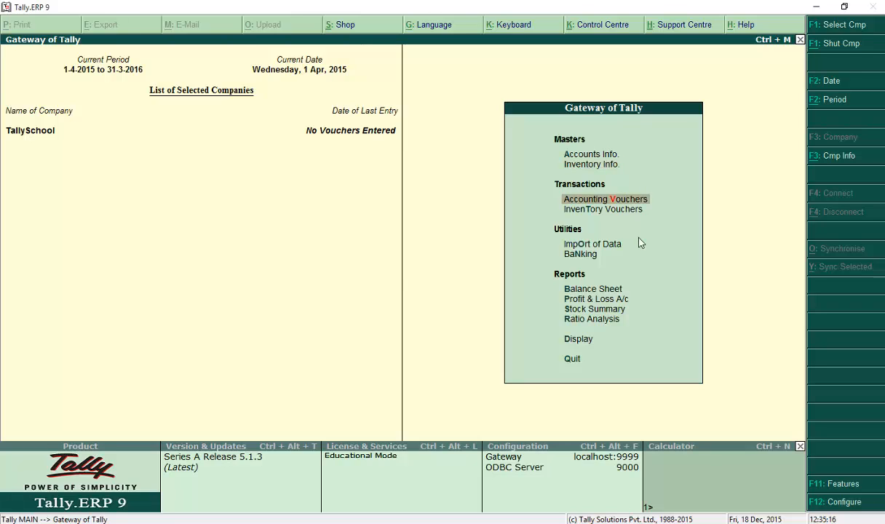
{"action": "key", "text": "Return"}
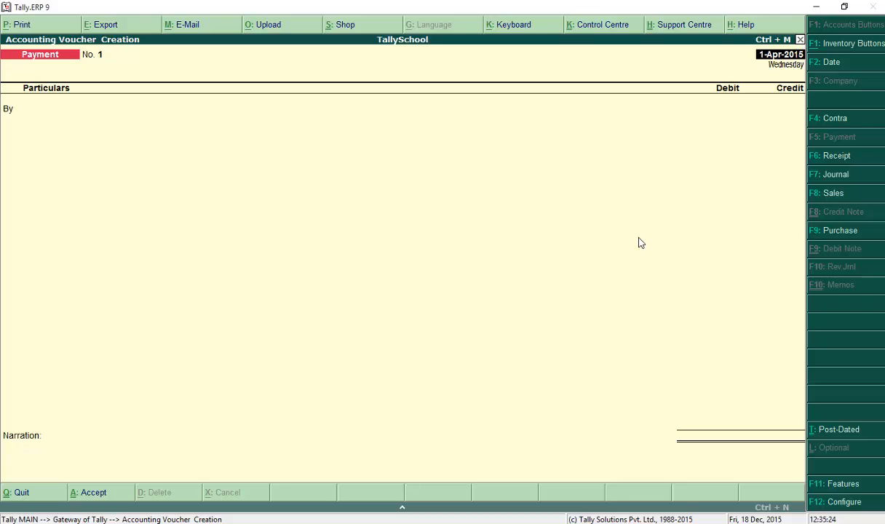
{"action": "key", "text": "F7"}
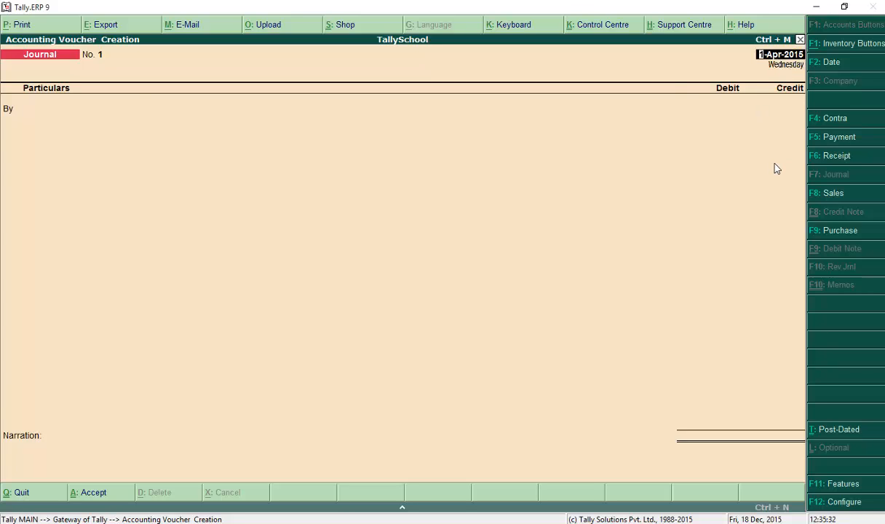
{"action": "key", "text": "Return"}
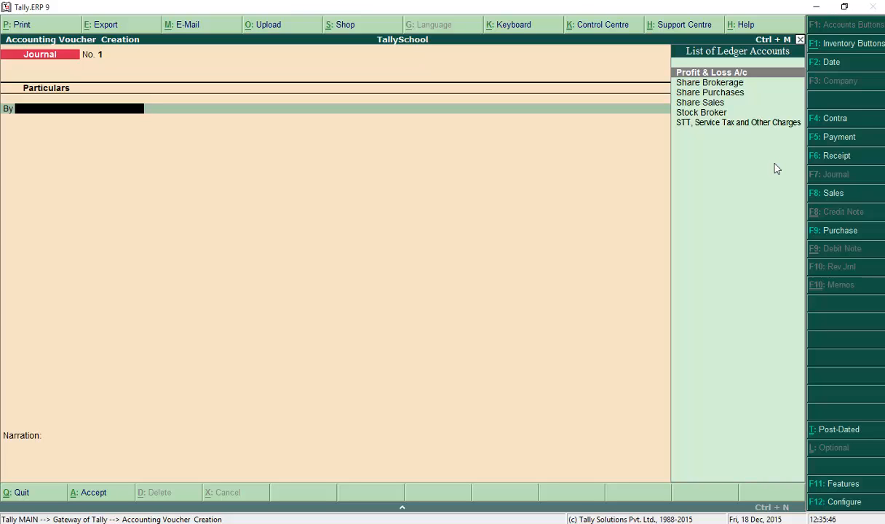
{"action": "key", "text": "Down"}
{"action": "key", "text": "Down"}
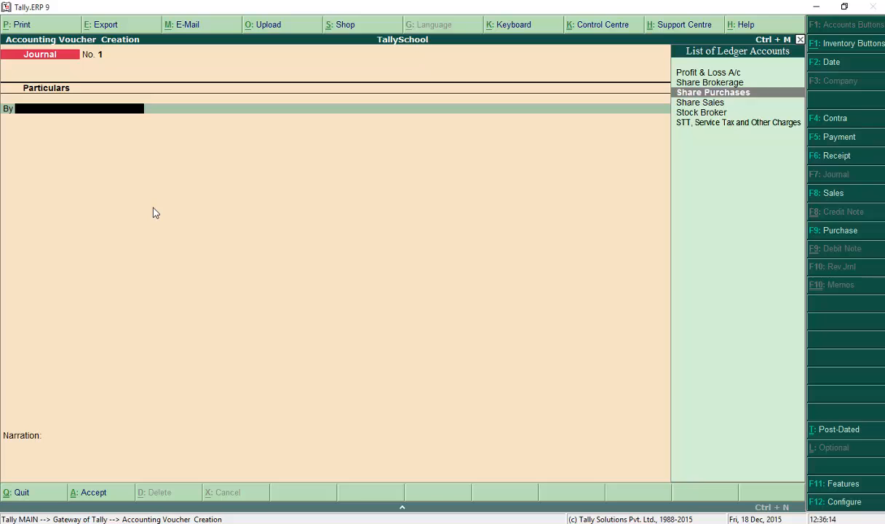
{"action": "key", "text": "Return"}
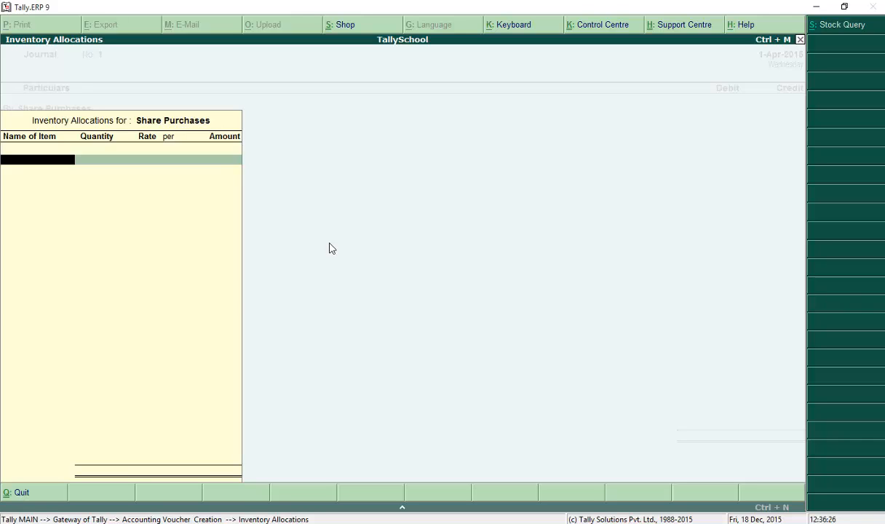
Allocate 100 nos. of Reliance at a rate of 100.00 per nos. to the Share Purchases entry.
{"action": "type", "text": "R"}
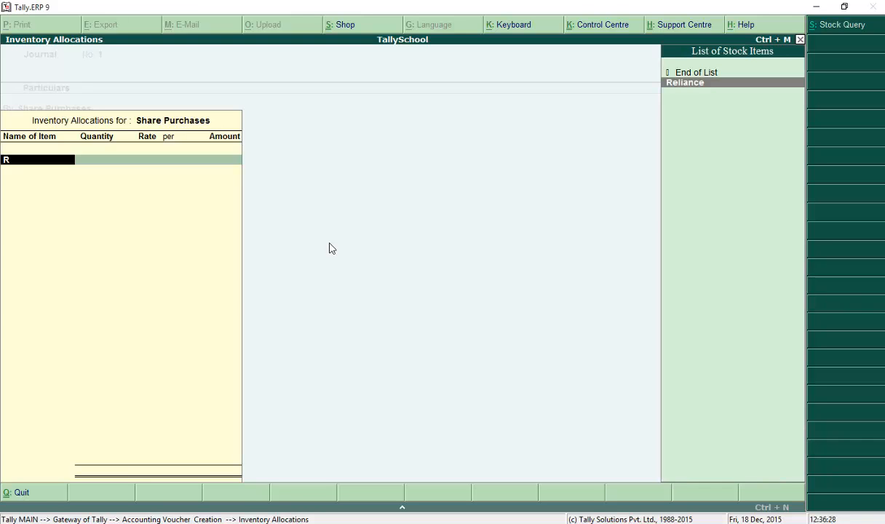
{"action": "key", "text": "Return"}
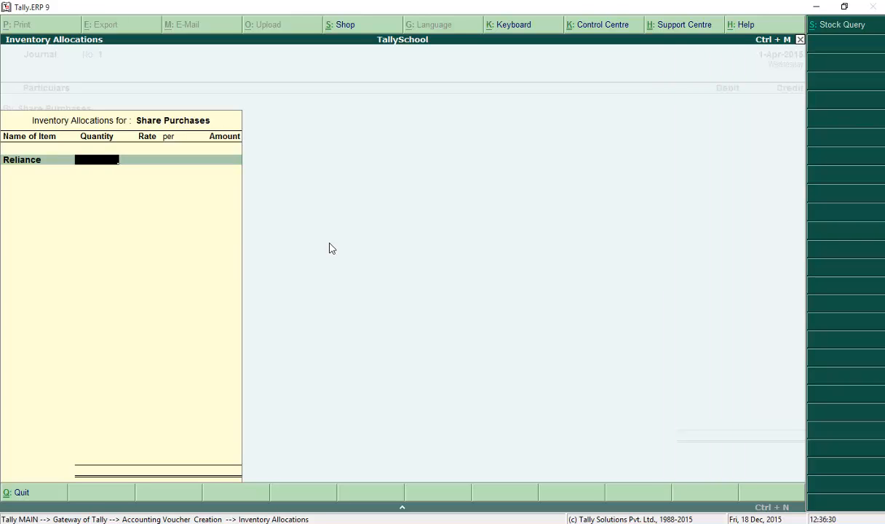
{"action": "type", "text": "100"}
{"action": "key", "text": "Return"}
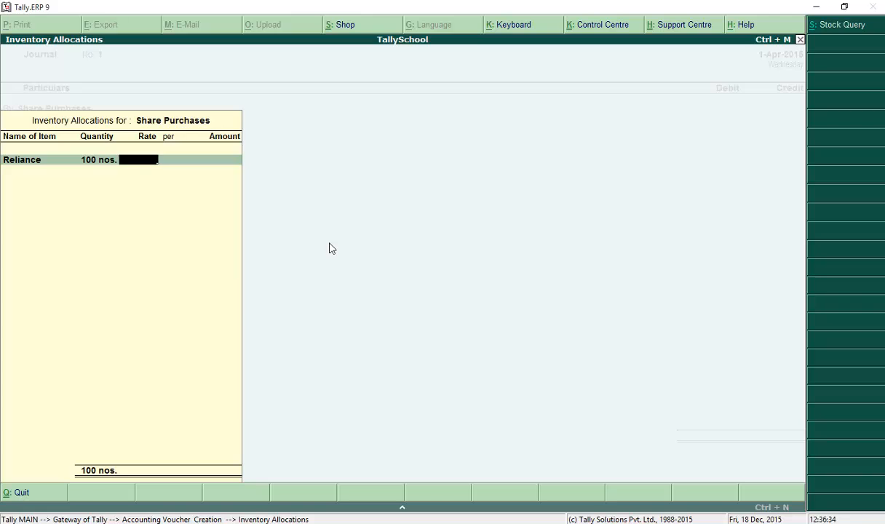
{"action": "type", "text": "100"}
{"action": "key", "text": "Return"}
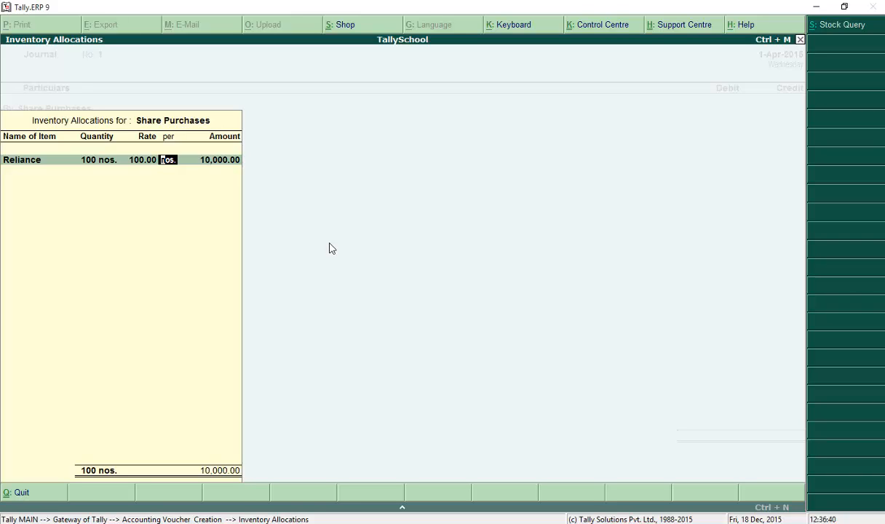
{"action": "key", "text": "Return"}
{"action": "key", "text": "Return"}
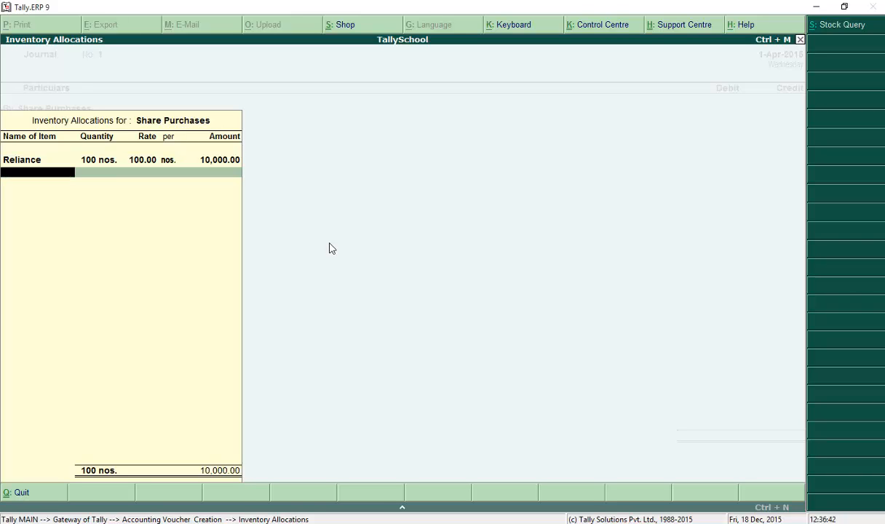
{"action": "key", "text": "Return"}
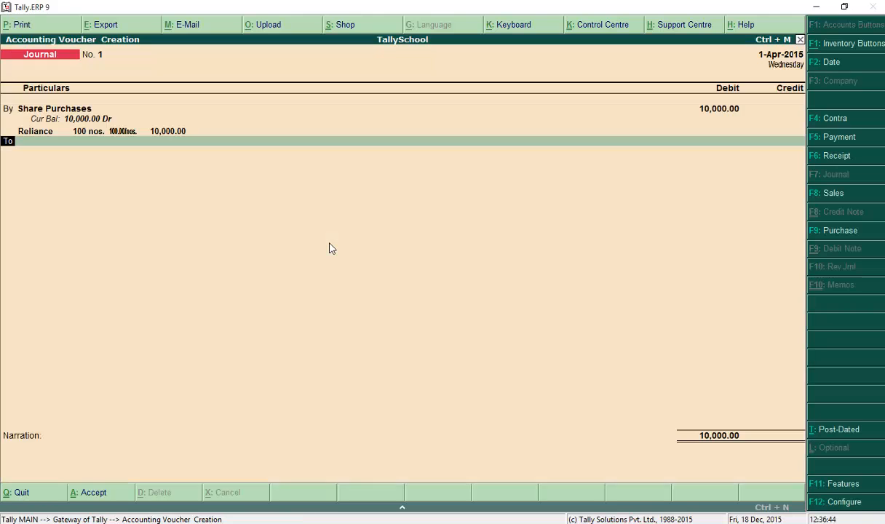
Add a debit entry of 100.00 for the Share Brokerage ledger to the journal voucher.
{"action": "key", "text": "Return"}
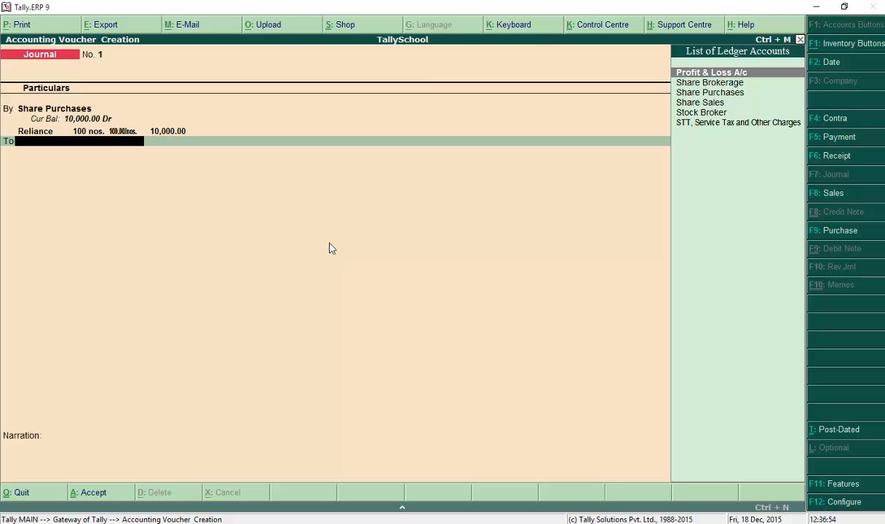
{"action": "key", "text": "Down"}
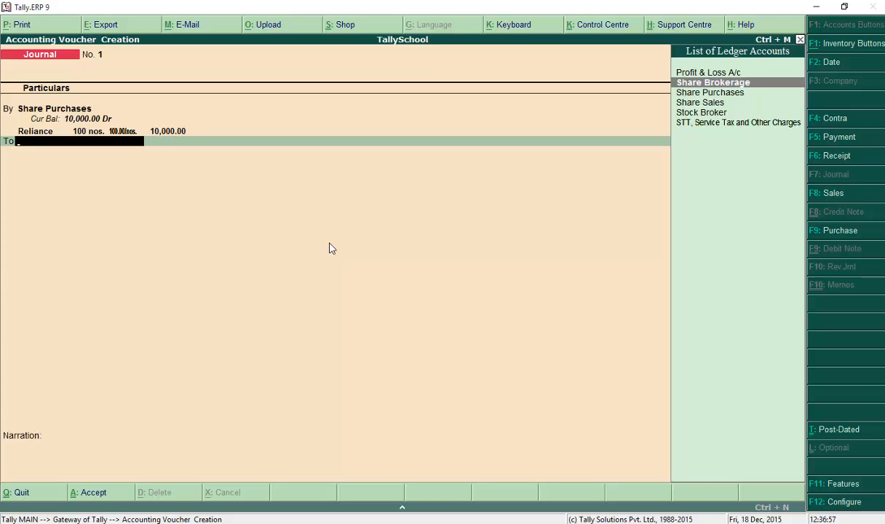
{"action": "key", "text": "Return"}
{"action": "type", "text": "1"}
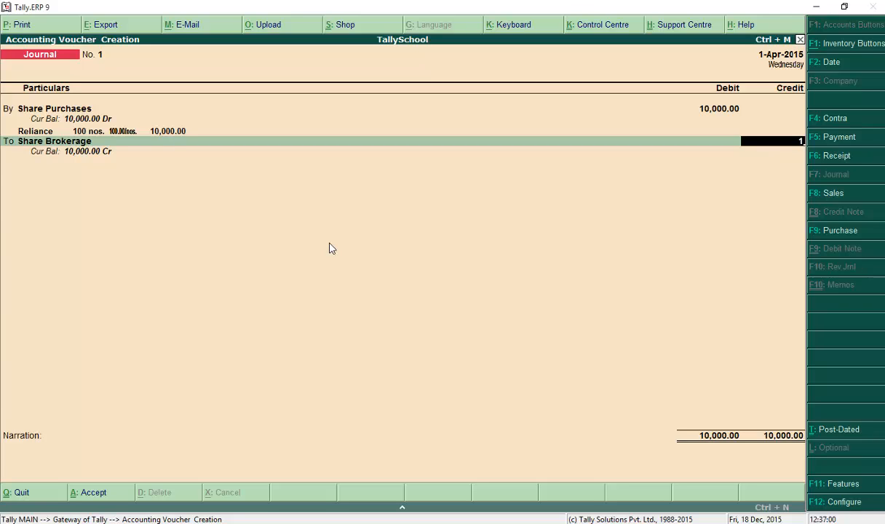
{"action": "key", "text": "BackSpace"}
{"action": "key", "text": "BackSpace"}
{"action": "key", "text": "BackSpace"}
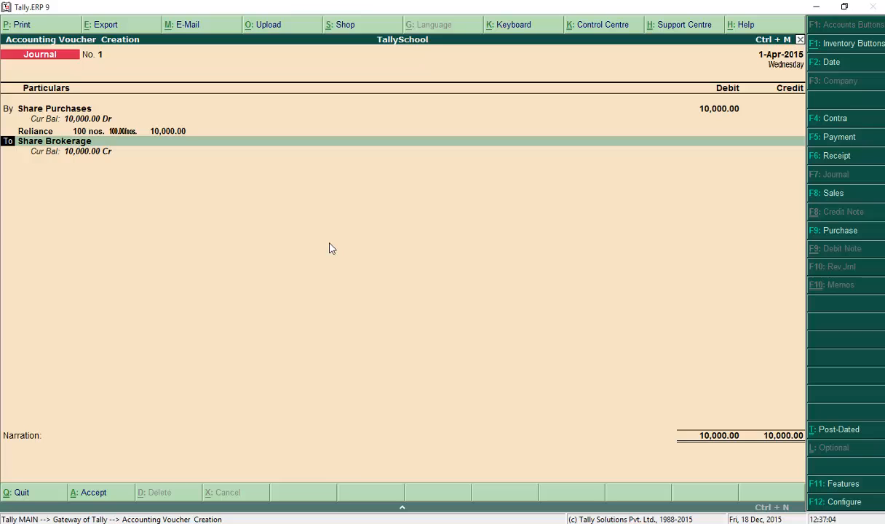
{"action": "type", "text": "by"}
{"action": "key", "text": "Return"}
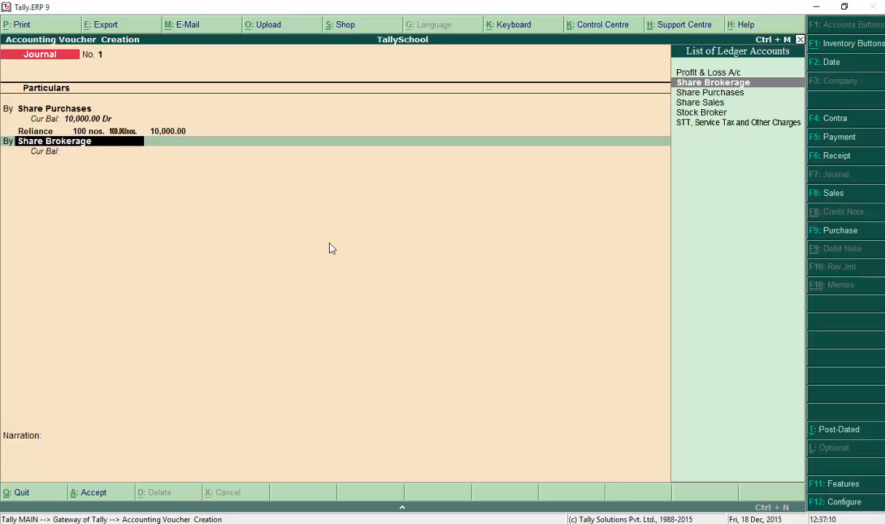
{"action": "key", "text": "Return"}
{"action": "type", "text": "100"}
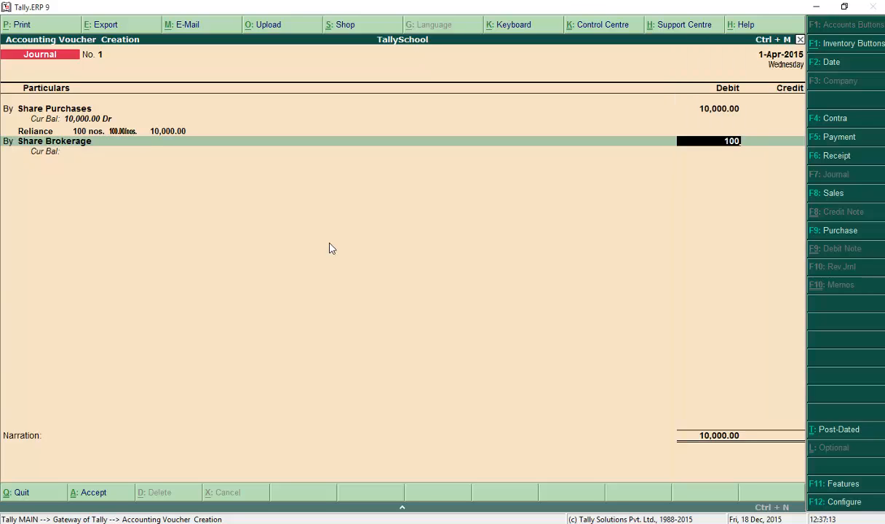
{"action": "key", "text": "Return"}
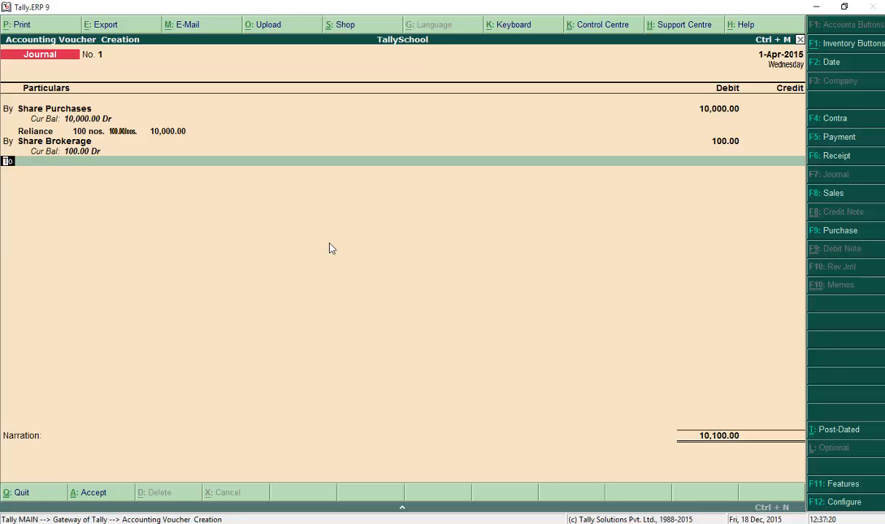
Add a debit entry of 10.00 for the STT, Service Tax and Other Charges ledger.
{"action": "type", "text": "by"}
{"action": "key", "text": "Return"}
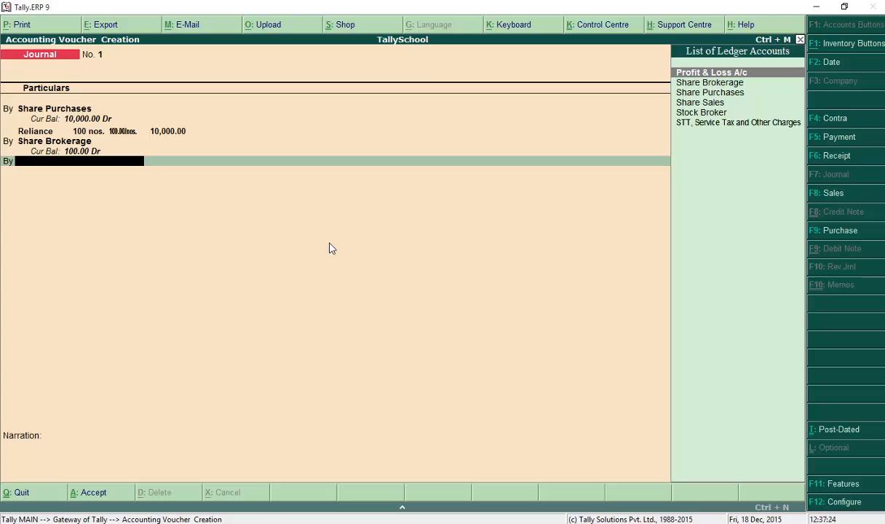
{"action": "key", "text": "Down"}
{"action": "key", "text": "Down"}
{"action": "key", "text": "Down"}
{"action": "key", "text": "Down"}
{"action": "key", "text": "Down"}
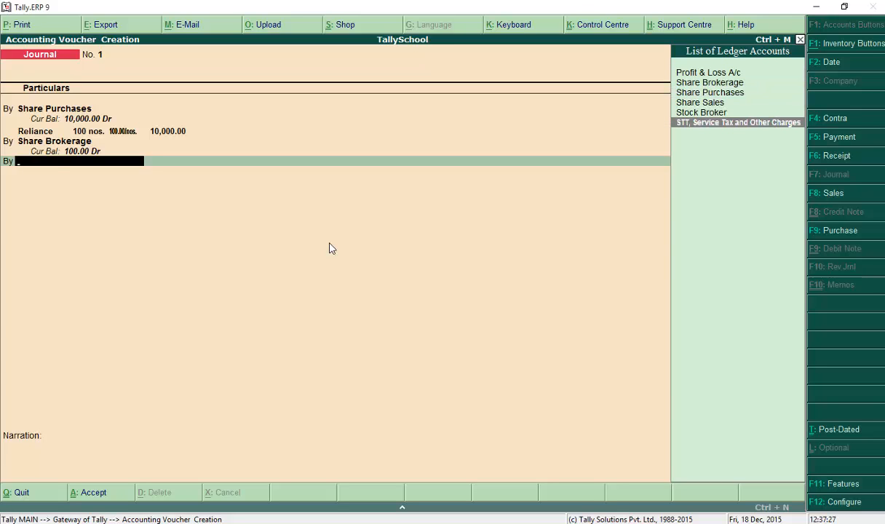
{"action": "key", "text": "Return"}
{"action": "type", "text": "10"}
{"action": "key", "text": "Return"}
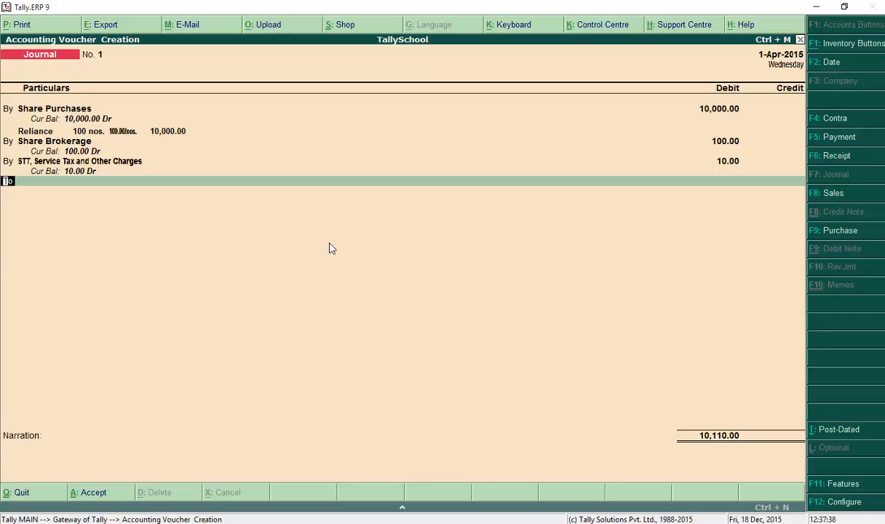
Credit the Stock Broker ledger with the balancing amount of 10,110.00.
{"action": "key", "text": "Return"}
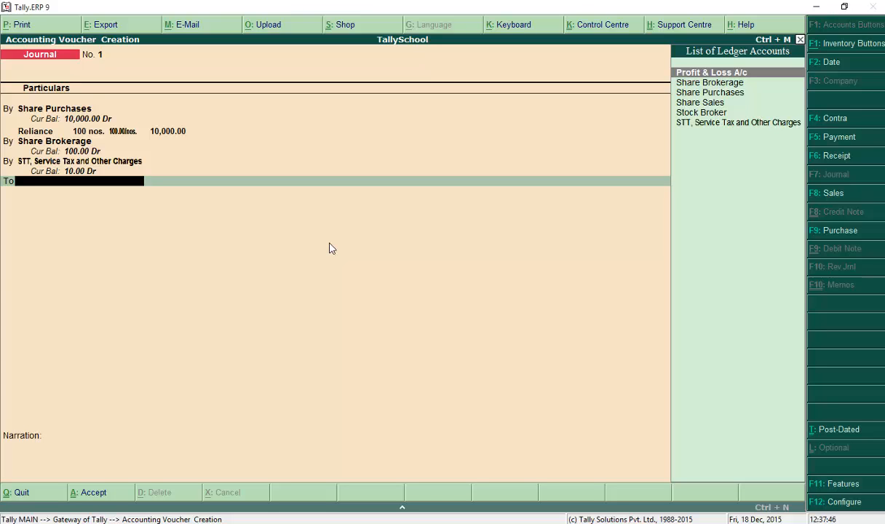
{"action": "key", "text": "Down"}
{"action": "key", "text": "Down"}
{"action": "key", "text": "Down"}
{"action": "key", "text": "Down"}
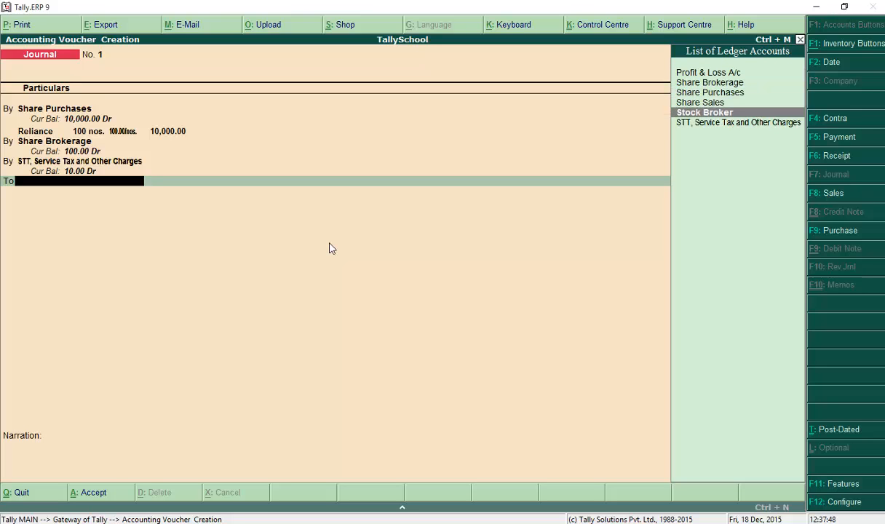
{"action": "key", "text": "Return"}
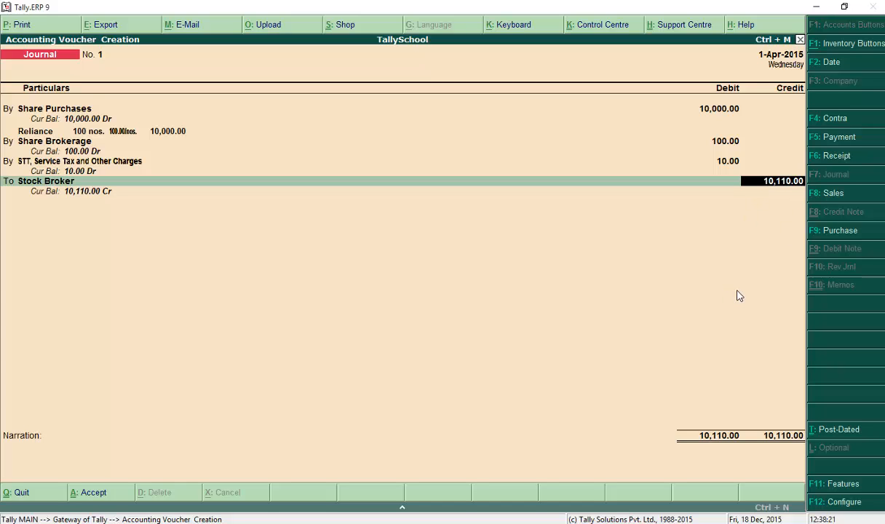
{"action": "key", "text": "Return"}
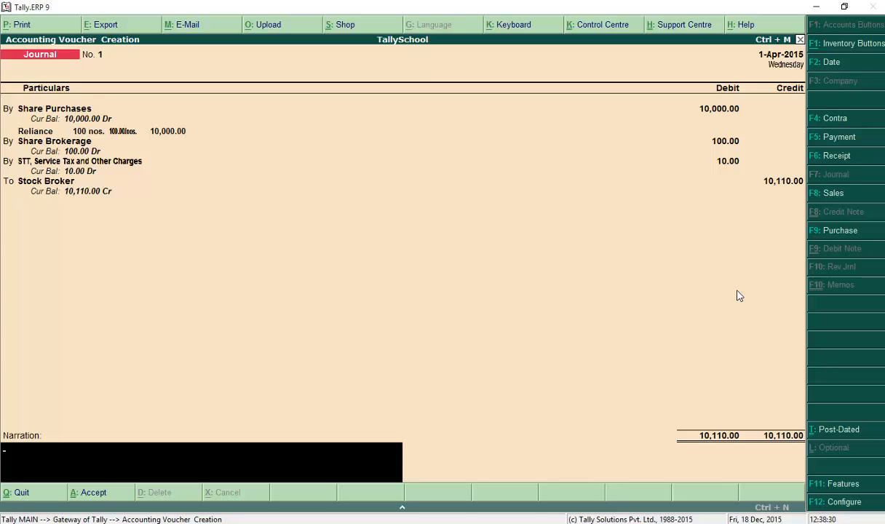
Save the journal voucher without a narration and return to the Gateway of Tally.
{"action": "key", "text": "Return"}
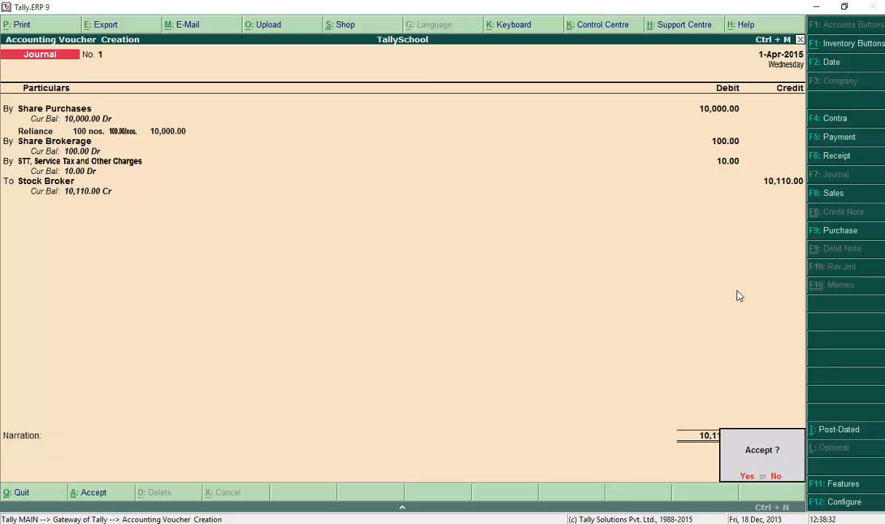
{"action": "key", "text": "Return"}
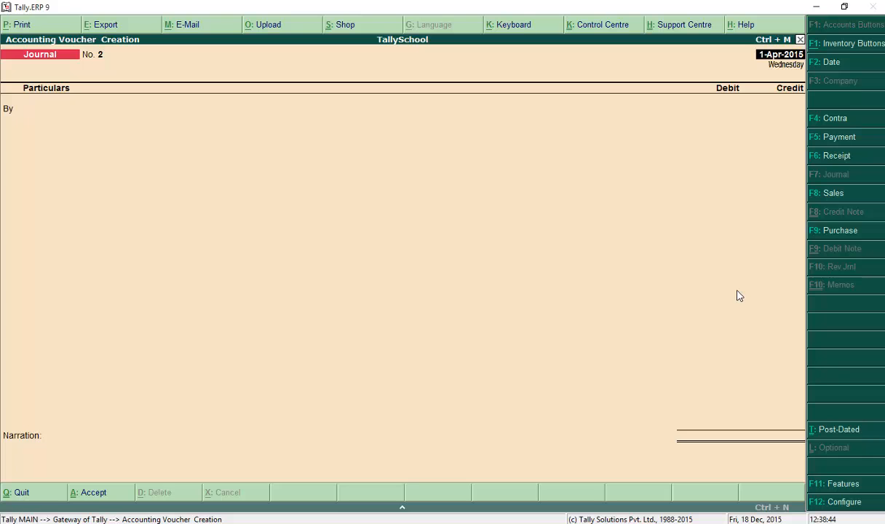
{"action": "key", "text": "Escape"}
{"action": "key", "text": "Escape"}
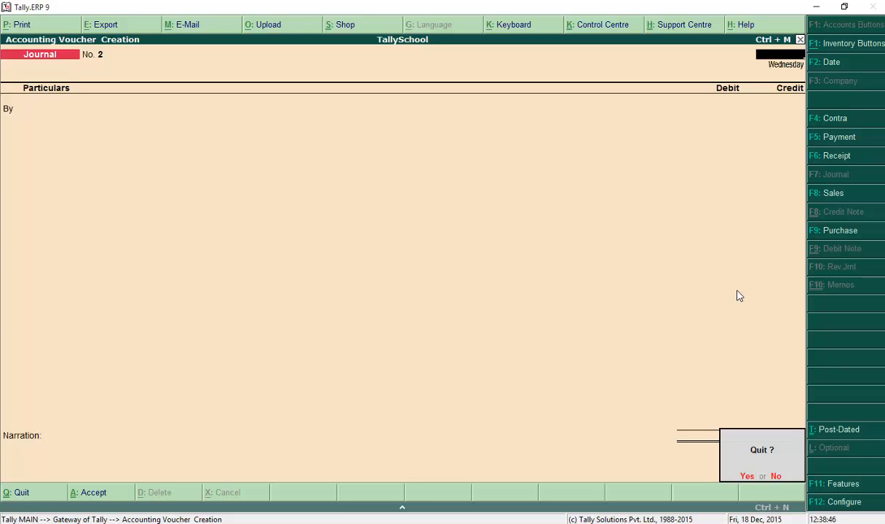
{"action": "key", "text": "y"}
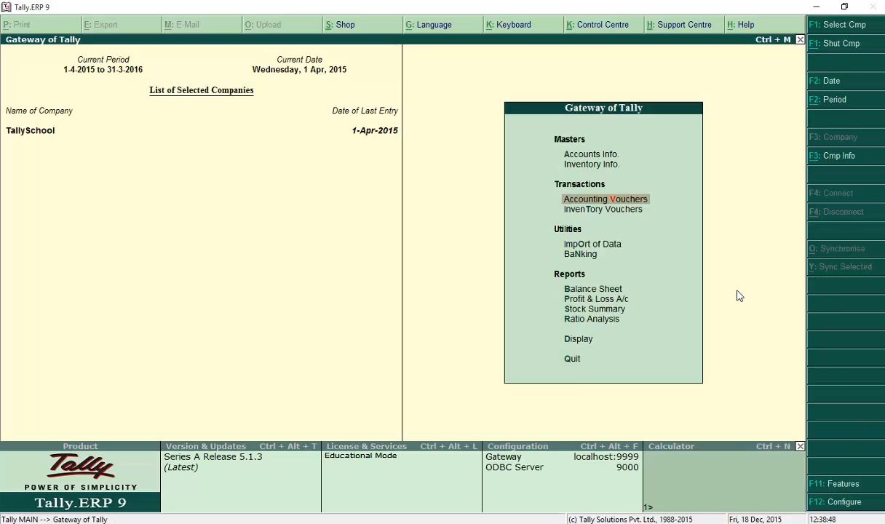
Open the Profit & Loss A/c report and show it in detailed form.
{"action": "key", "text": "Down"}
{"action": "key", "text": "Down"}
{"action": "key", "text": "Down"}
{"action": "key", "text": "Down"}
{"action": "key", "text": "Down"}
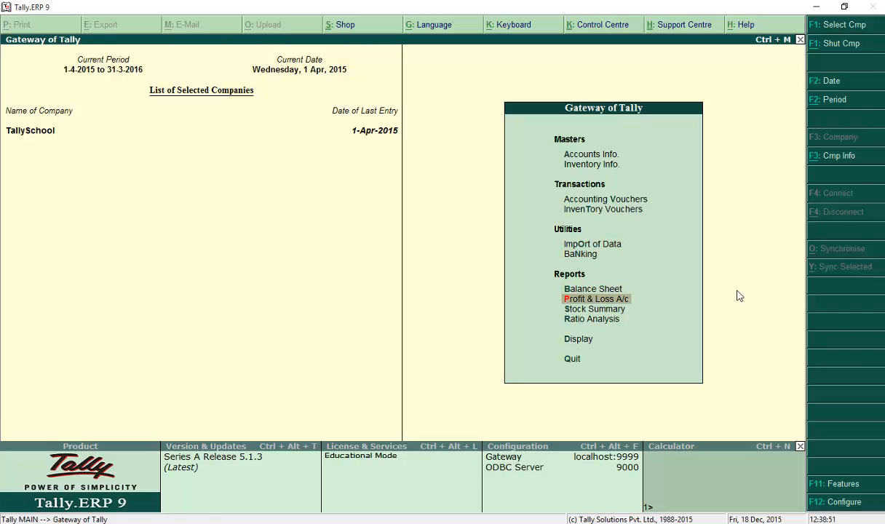
{"action": "key", "text": "Return"}
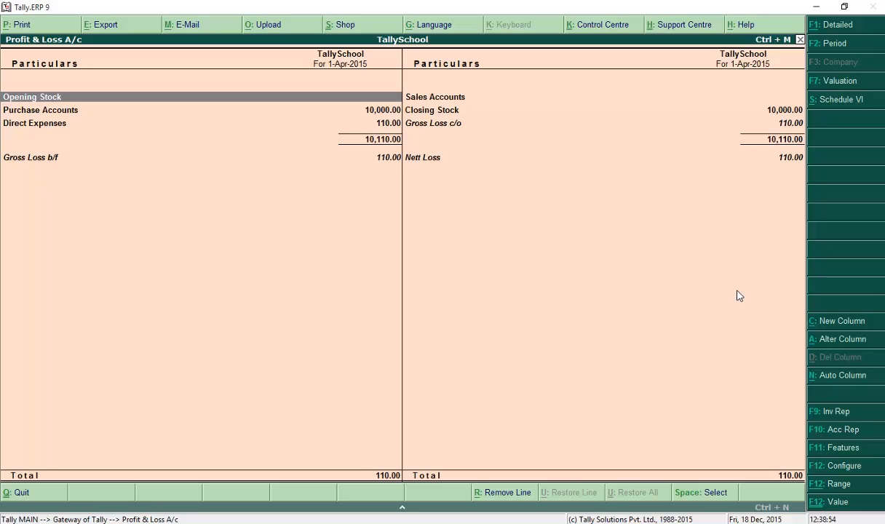
{"action": "key", "text": "alt+F1"}
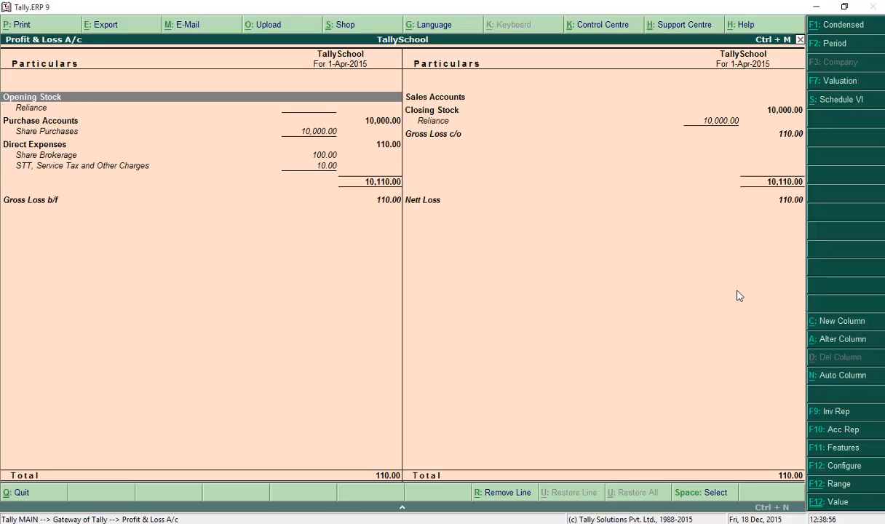
Examine the Share Purchases, Direct Expenses and Reliance closing stock lines in the Profit & Loss A/c.
{"action": "key", "text": "Down"}
{"action": "key", "text": "Down"}
{"action": "key", "text": "Down"}
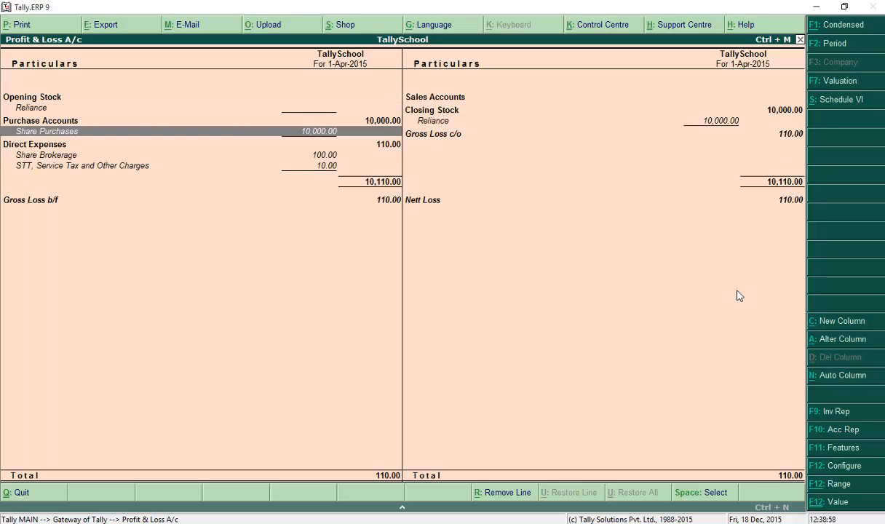
{"action": "key", "text": "Up"}
{"action": "key", "text": "Down"}
{"action": "key", "text": "Down"}
{"action": "key", "text": "Down"}
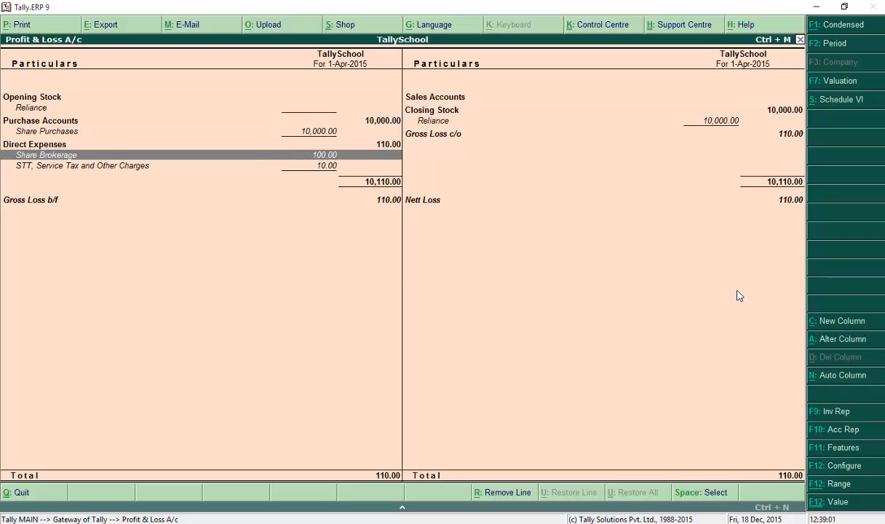
{"action": "key", "text": "Down"}
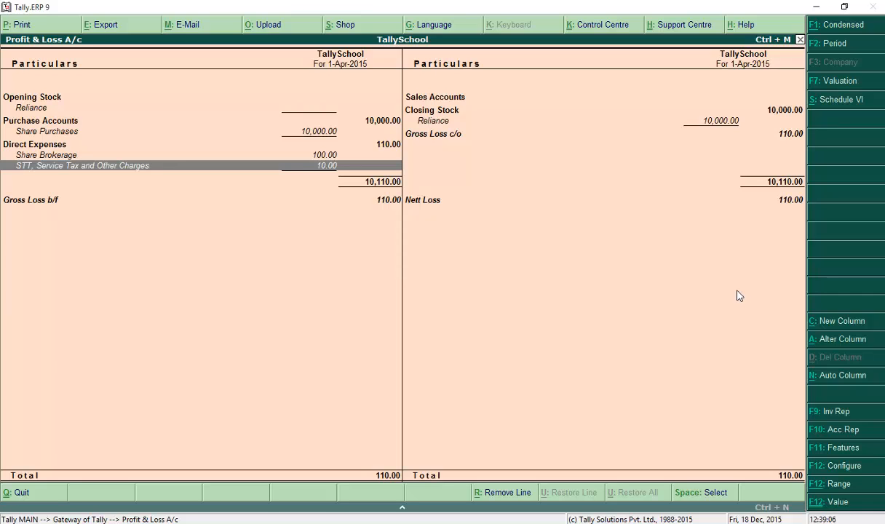
{"action": "key", "text": "Up"}
{"action": "key", "text": "Up"}
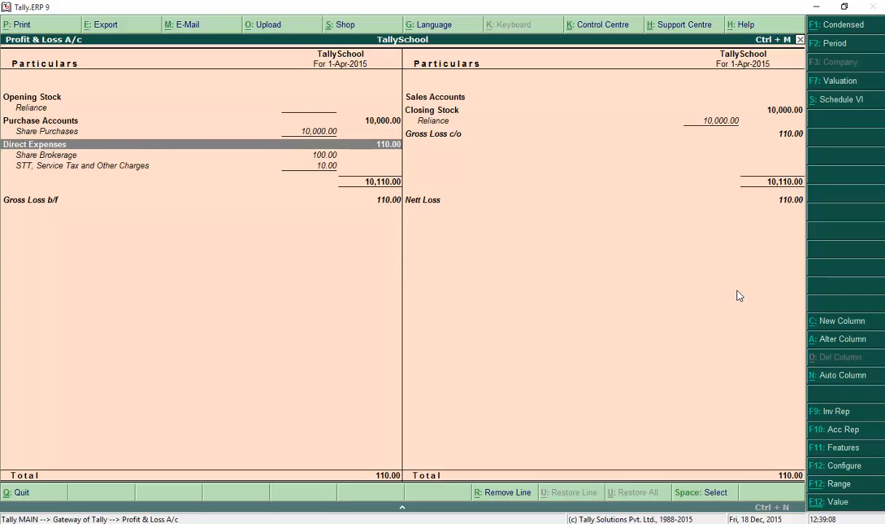
{"action": "key", "text": "Down"}
{"action": "key", "text": "Down"}
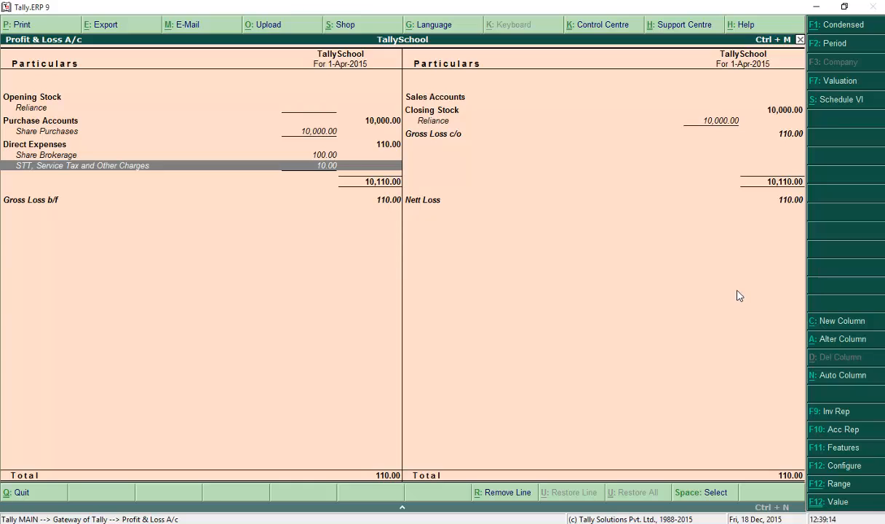
{"action": "key", "text": "Up"}
{"action": "key", "text": "Up"}
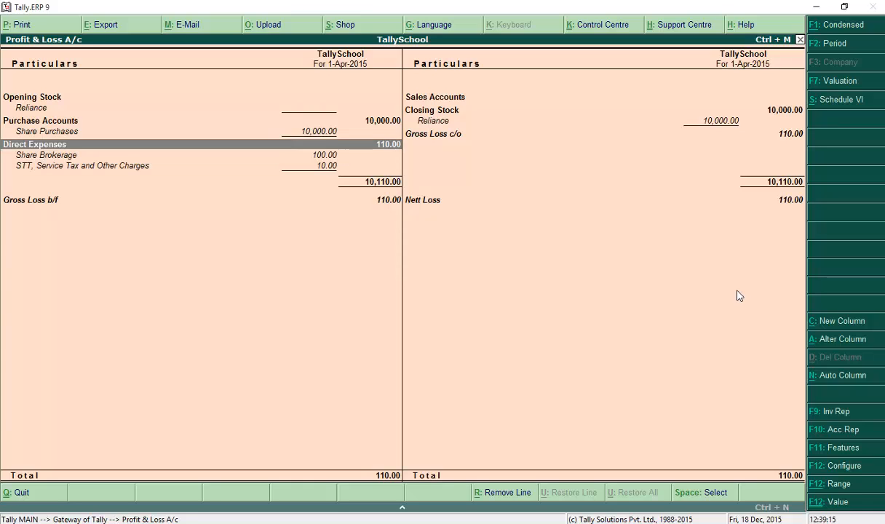
{"action": "key", "text": "Up"}
{"action": "key", "text": "Right"}
{"action": "key", "text": "Up"}
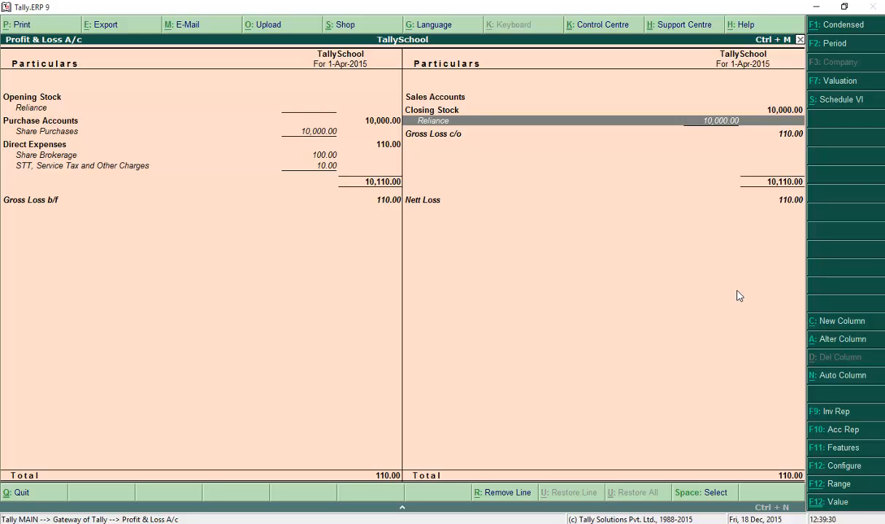
Leave the Profit & Loss A/c and open the Balance Sheet in detailed form.
{"action": "key", "text": "Escape"}
{"action": "key", "text": "Up"}
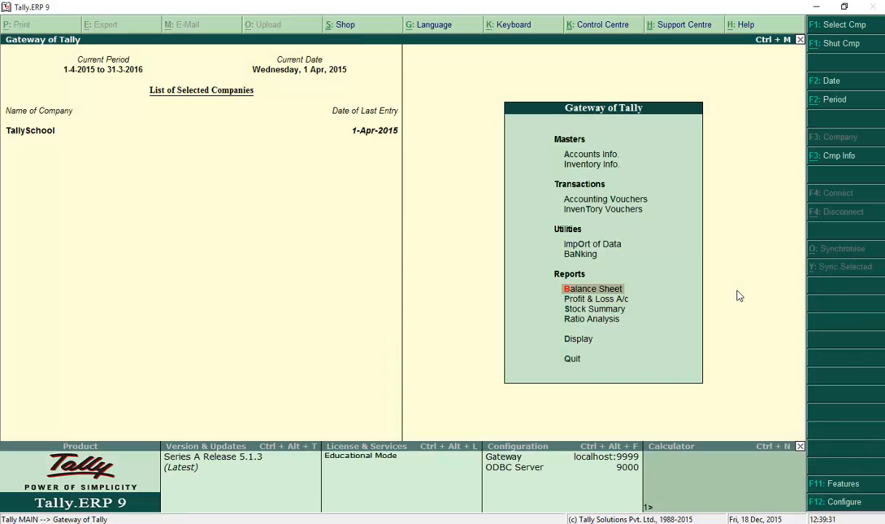
{"action": "key", "text": "Return"}
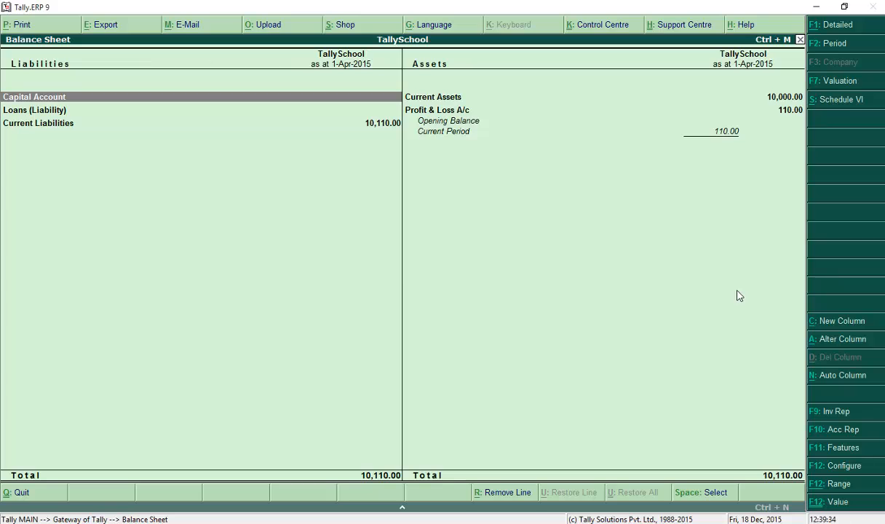
{"action": "key", "text": "F1"}
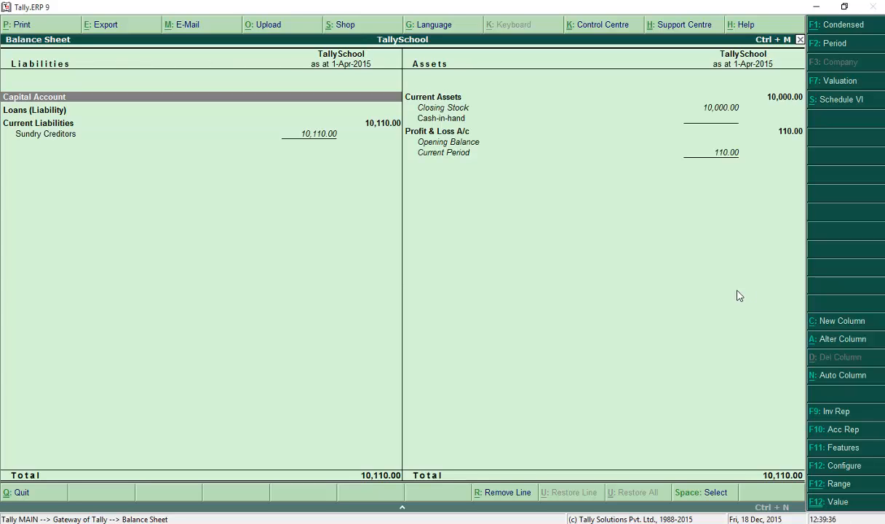
View the group summary of Sundry Creditors under Current Liabilities and return to the Balance Sheet.
{"action": "key", "text": "Down"}
{"action": "key", "text": "Down"}
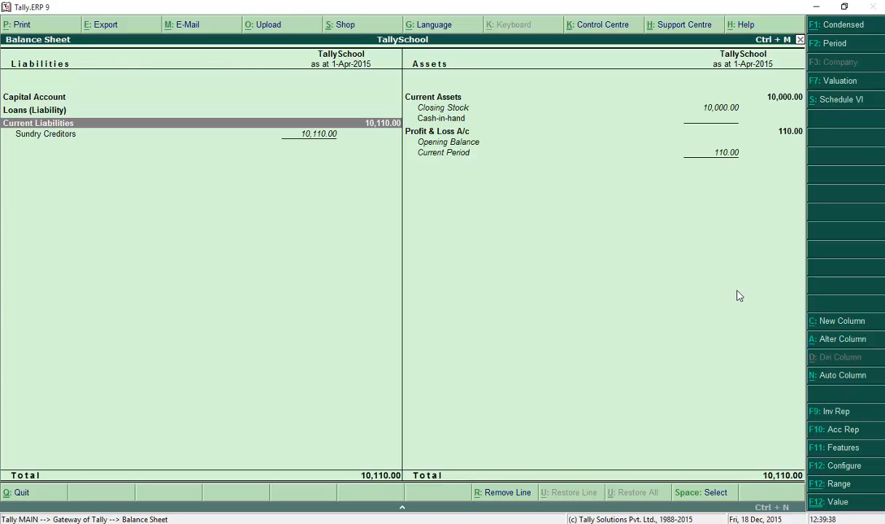
{"action": "key", "text": "Down"}
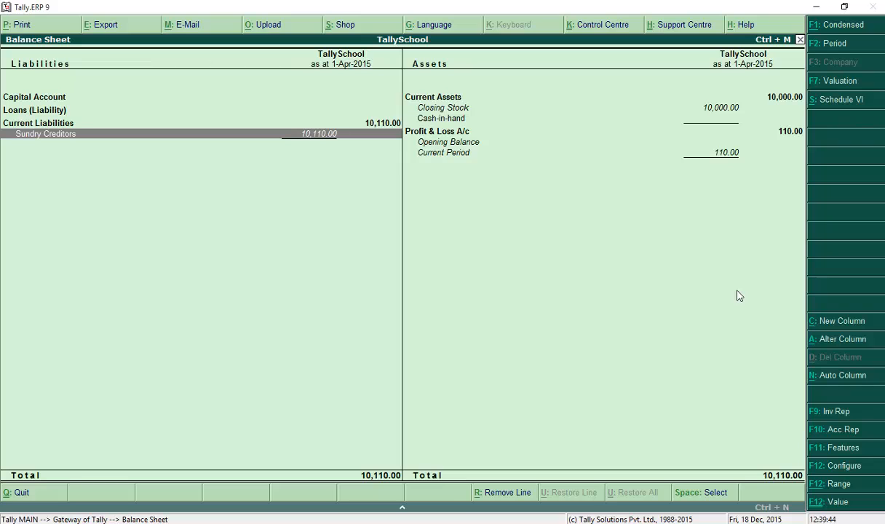
{"action": "key", "text": "Return"}
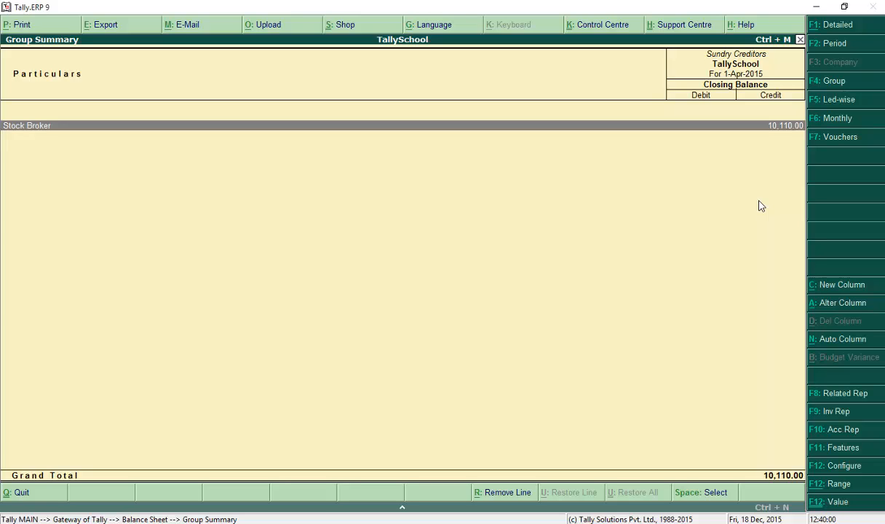
{"action": "key", "text": "Escape"}
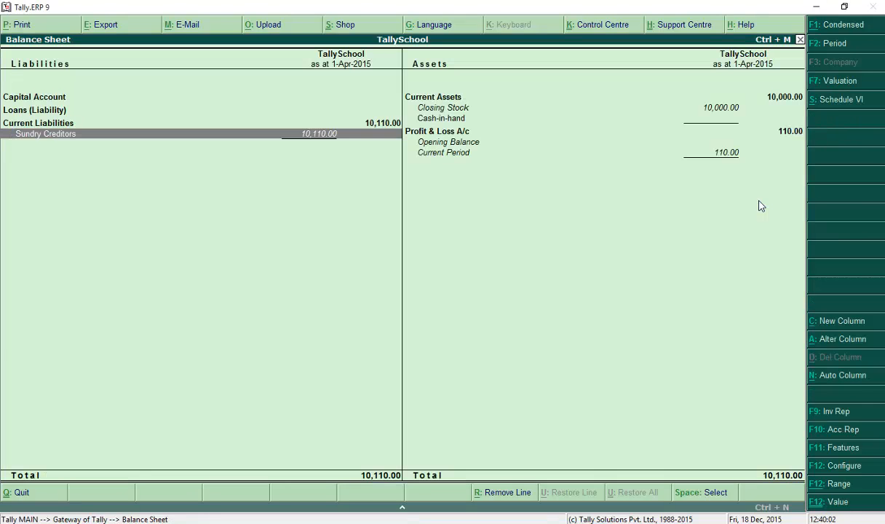
Examine the Closing Stock and Profit & Loss A/c lines on the assets side, then close the Balance Sheet.
{"action": "key", "text": "Right"}
{"action": "key", "text": "Up"}
{"action": "key", "text": "Up"}
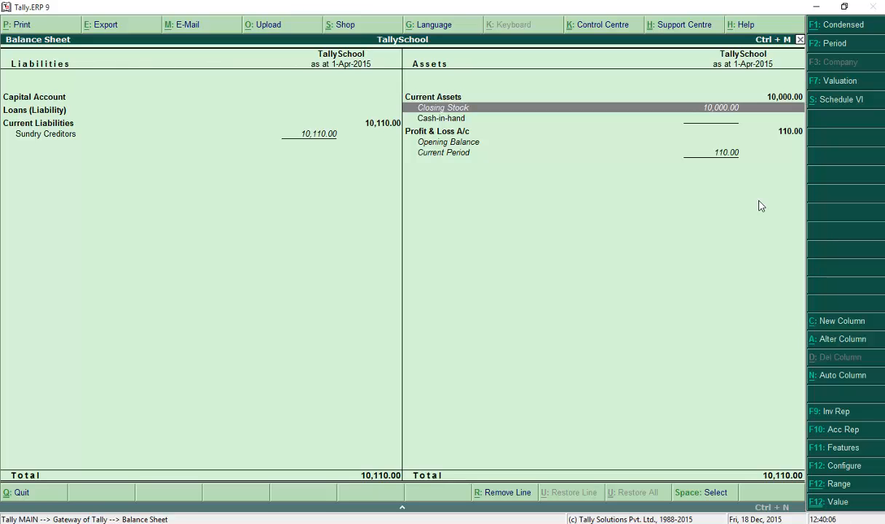
{"action": "key", "text": "Down"}
{"action": "key", "text": "Down"}
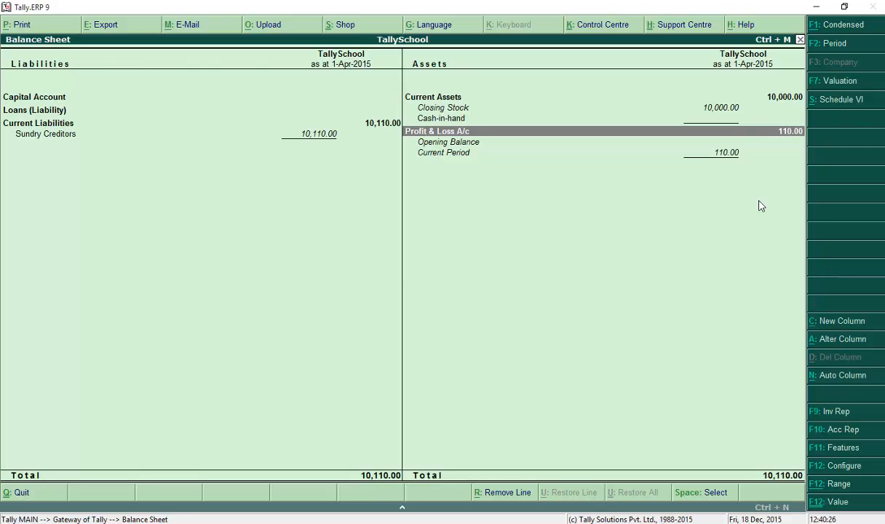
{"action": "key", "text": "Up"}
{"action": "key", "text": "Up"}
{"action": "key", "text": "Escape"}
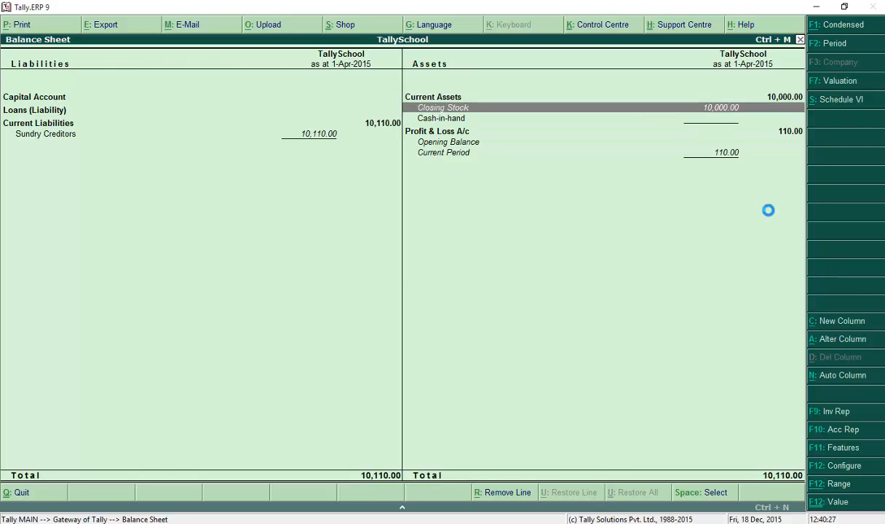
View the Stock Summary entry for Reliance, toggling the detailed form, and return to the Gateway of Tally.
{"action": "key", "text": "Down"}
{"action": "key", "text": "Down"}
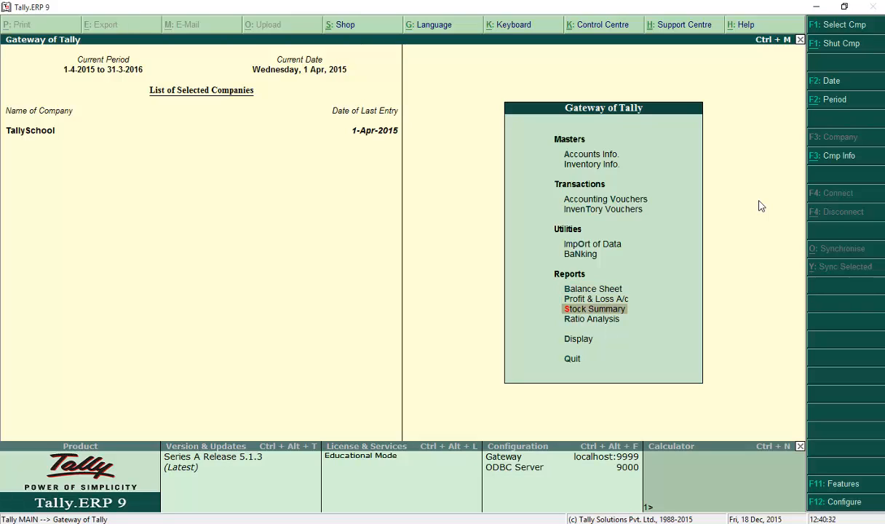
{"action": "key", "text": "Return"}
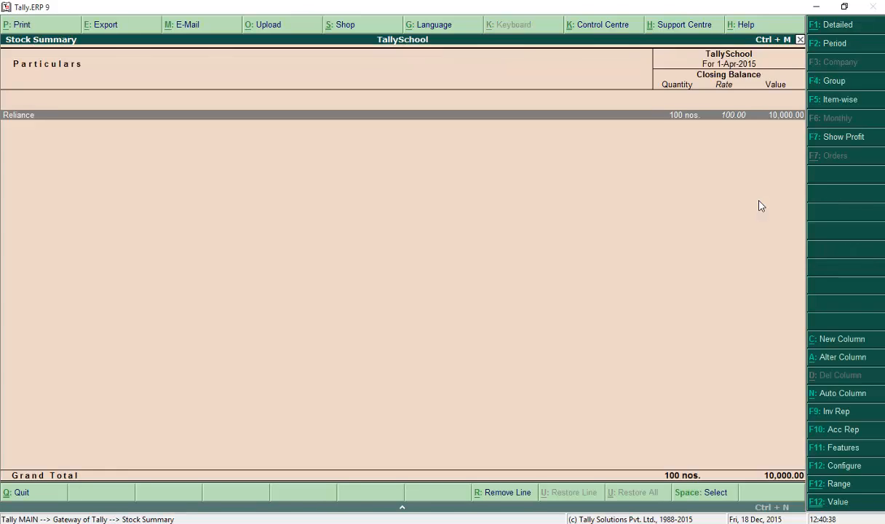
{"action": "key", "text": "alt+F1"}
{"action": "key", "text": "alt+F1"}
{"action": "key", "text": "Escape"}
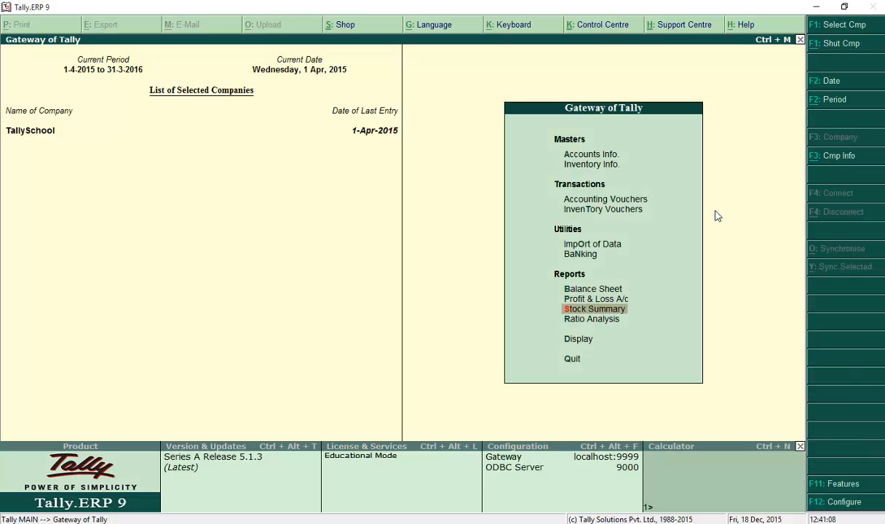
Start a new journal entry in Accounting Vouchers with the date 1-Apr-2015.
{"action": "key", "text": "Up"}
{"action": "key", "text": "Up"}
{"action": "key", "text": "Up"}
{"action": "key", "text": "Up"}
{"action": "key", "text": "Up"}
{"action": "key", "text": "Up"}
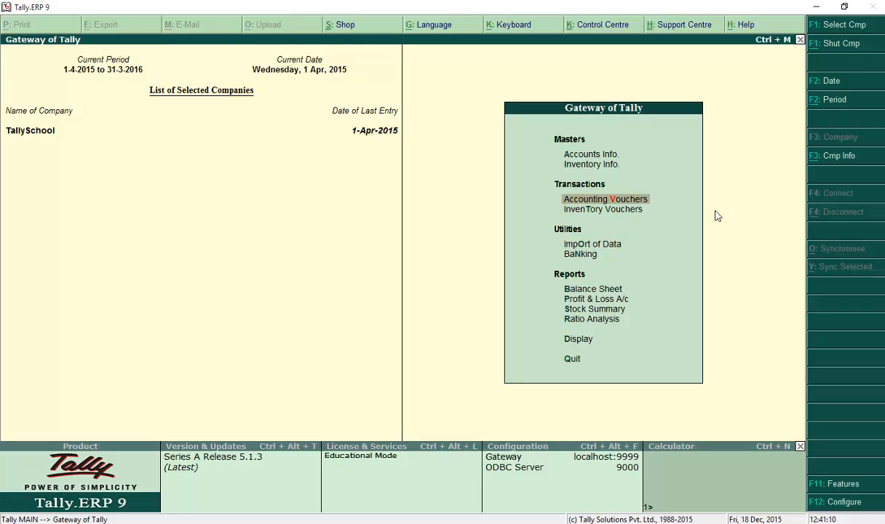
{"action": "key", "text": "Return"}
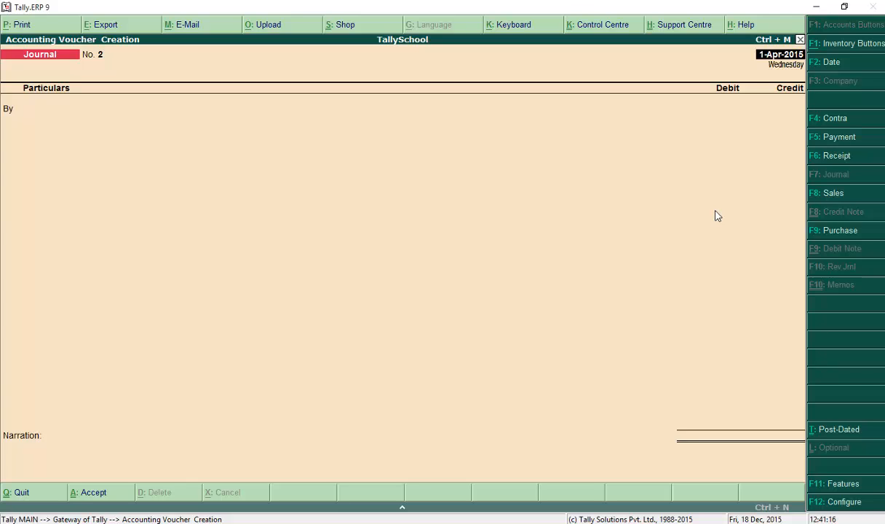
{"action": "key", "text": "Return"}
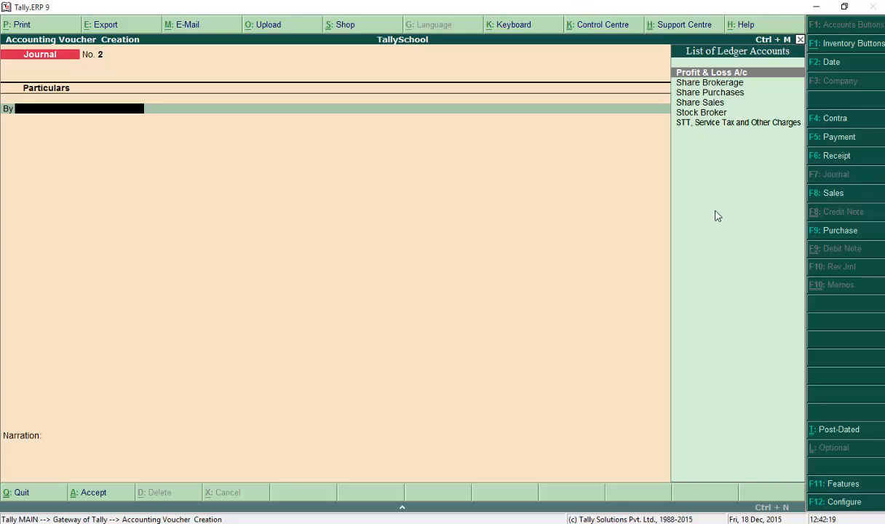
Debit the Stock Broker ledger with 14,800 in the journal voucher.
{"action": "key", "text": "Down"}
{"action": "key", "text": "Down"}
{"action": "key", "text": "Down"}
{"action": "key", "text": "Down"}
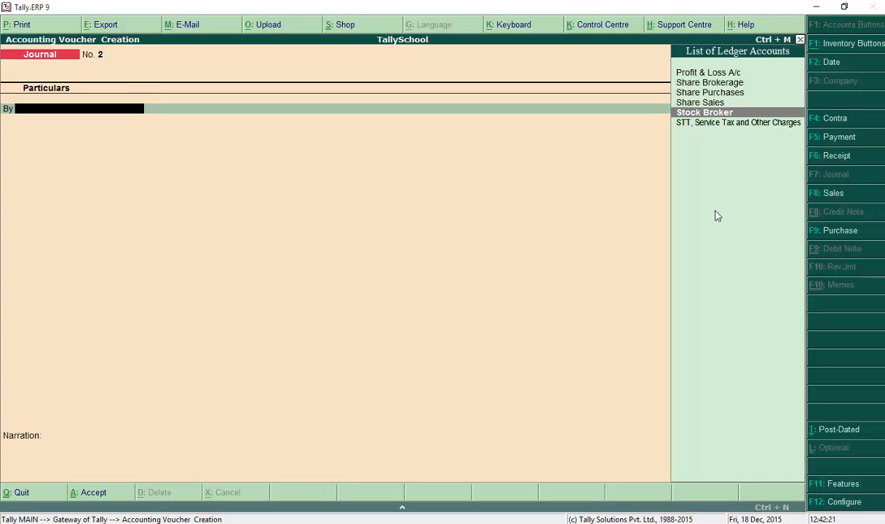
{"action": "key", "text": "Return"}
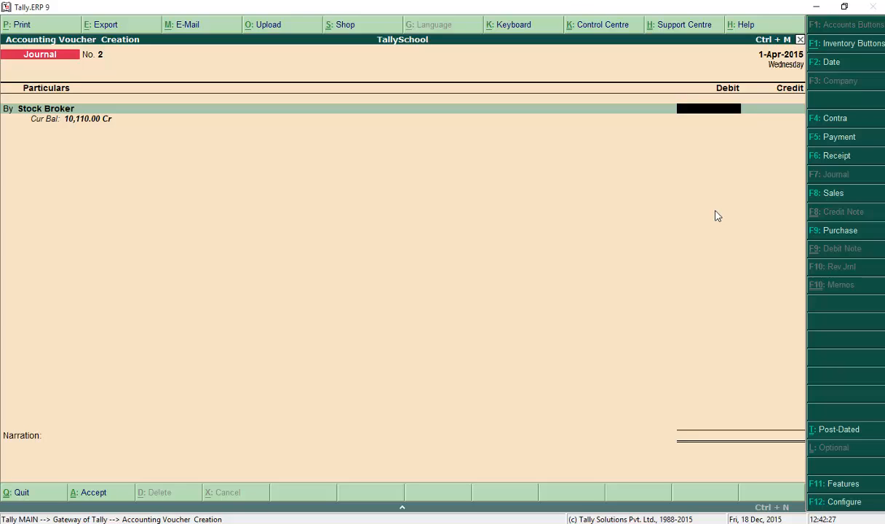
{"action": "type", "text": "14800"}
{"action": "key", "text": "Return"}
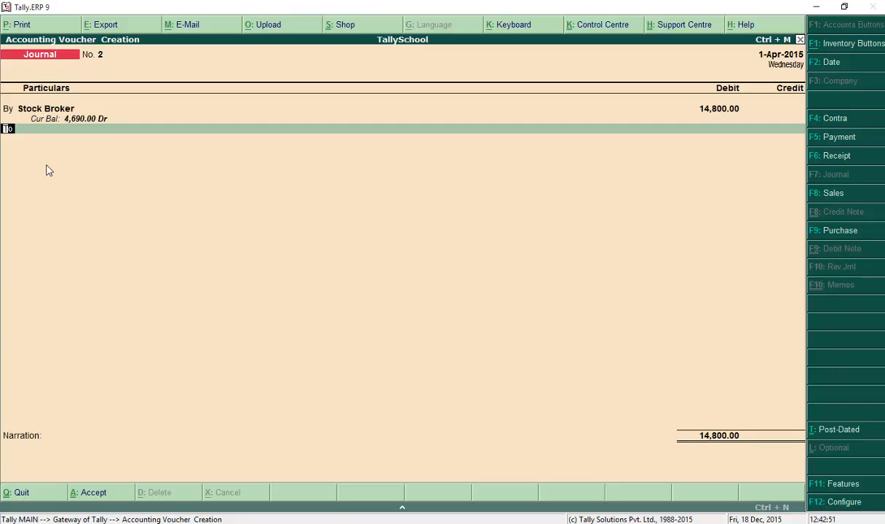
Add a second debit line (By) for Share Brokerage with an amount of 150.
{"action": "type", "text": "by"}
{"action": "key", "text": "Return"}
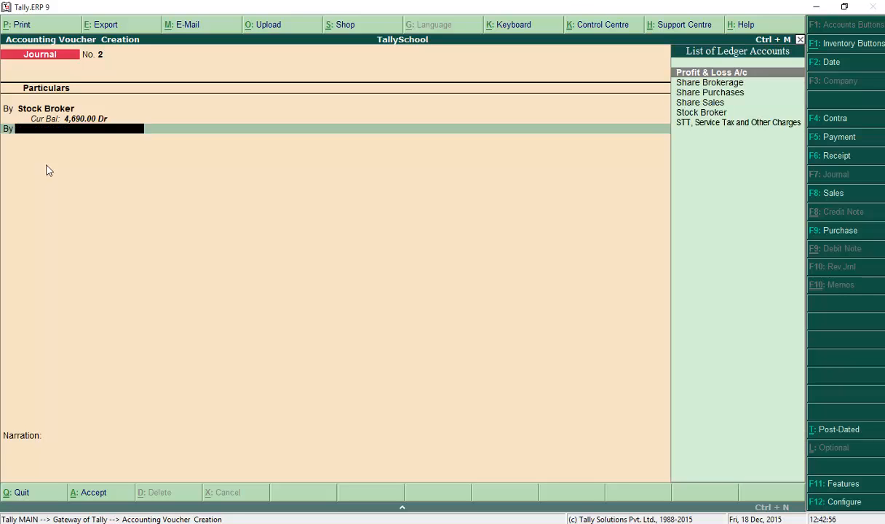
{"action": "key", "text": "Down"}
{"action": "key", "text": "Down"}
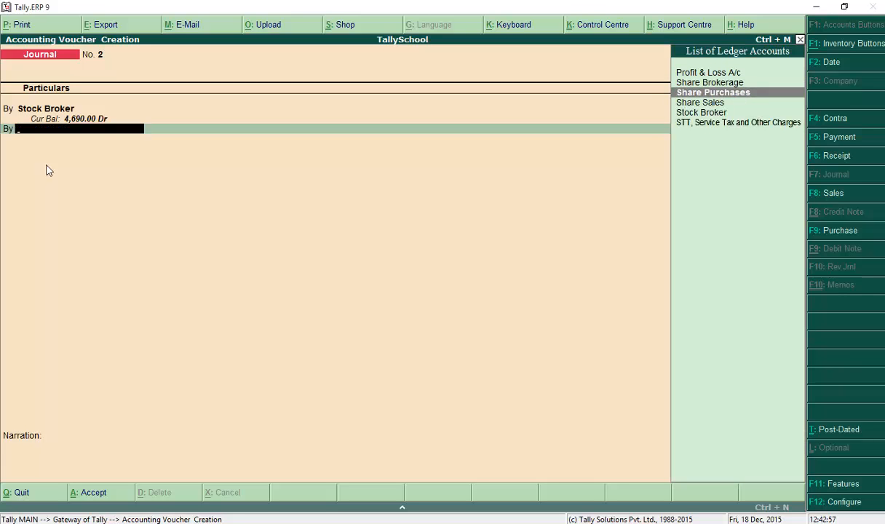
{"action": "key", "text": "Up"}
{"action": "key", "text": "Return"}
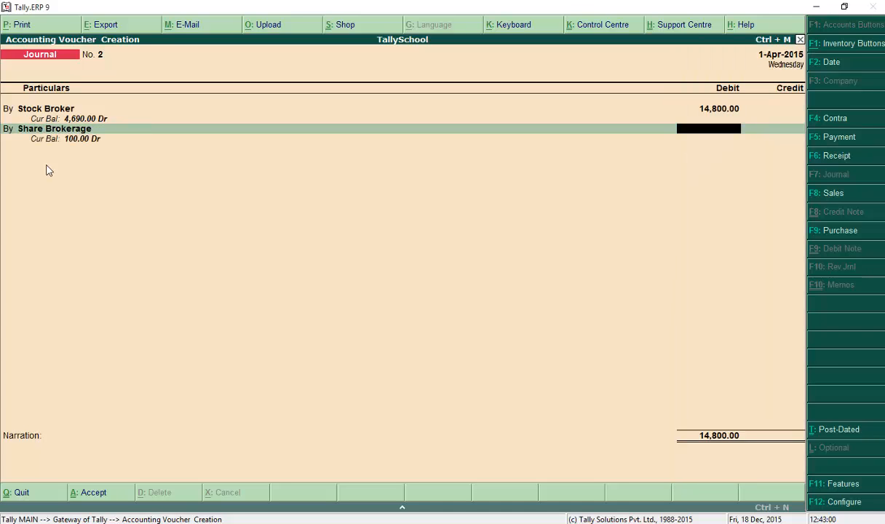
{"action": "type", "text": "150"}
{"action": "key", "text": "Return"}
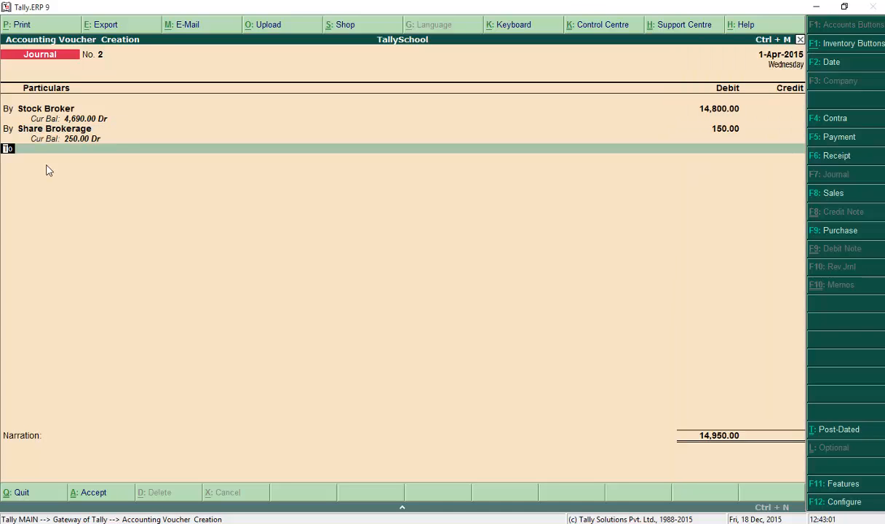
Add a third debit line (By) for STT, Service Tax and Other Charges with an amount of 50.
{"action": "type", "text": "by"}
{"action": "key", "text": "Return"}
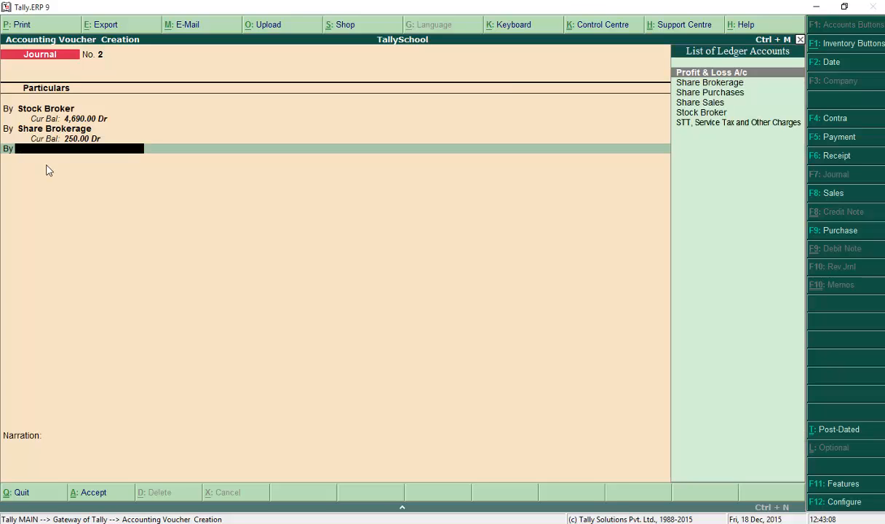
{"action": "key", "text": "Down"}
{"action": "key", "text": "Down"}
{"action": "key", "text": "Down"}
{"action": "key", "text": "Down"}
{"action": "key", "text": "Down"}
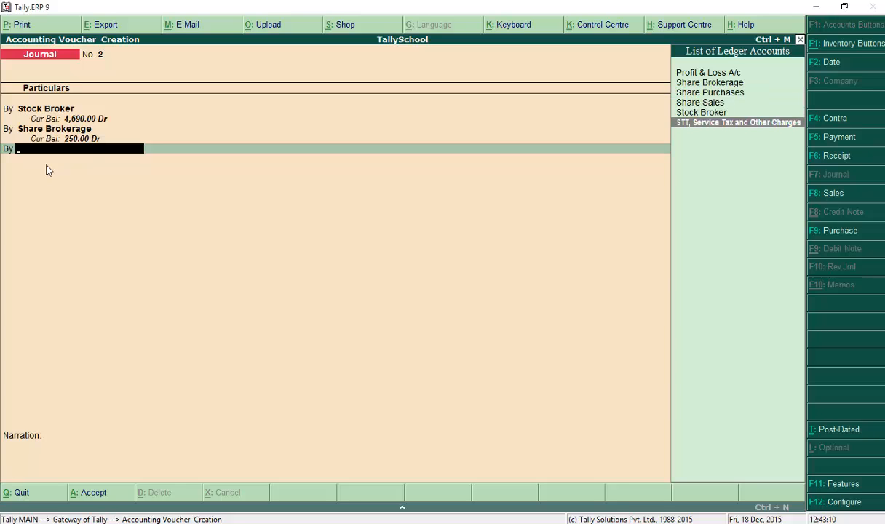
{"action": "key", "text": "Return"}
{"action": "type", "text": "50"}
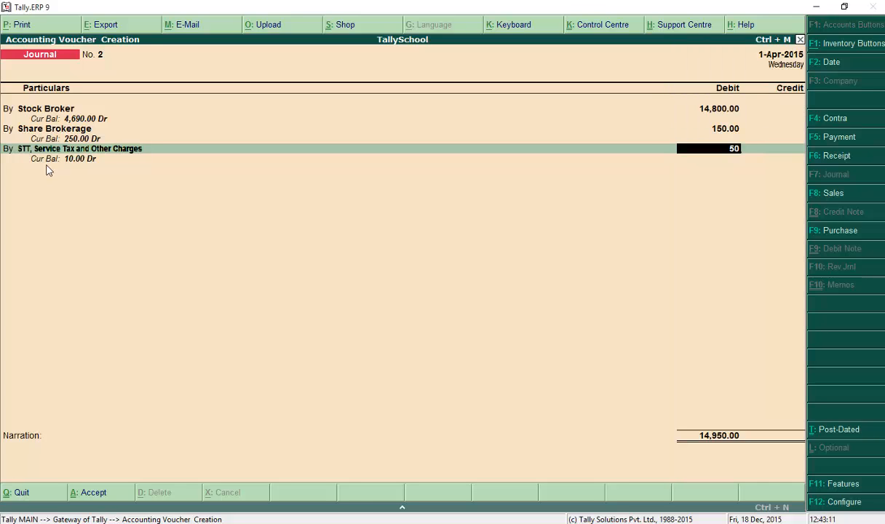
{"action": "key", "text": "Return"}
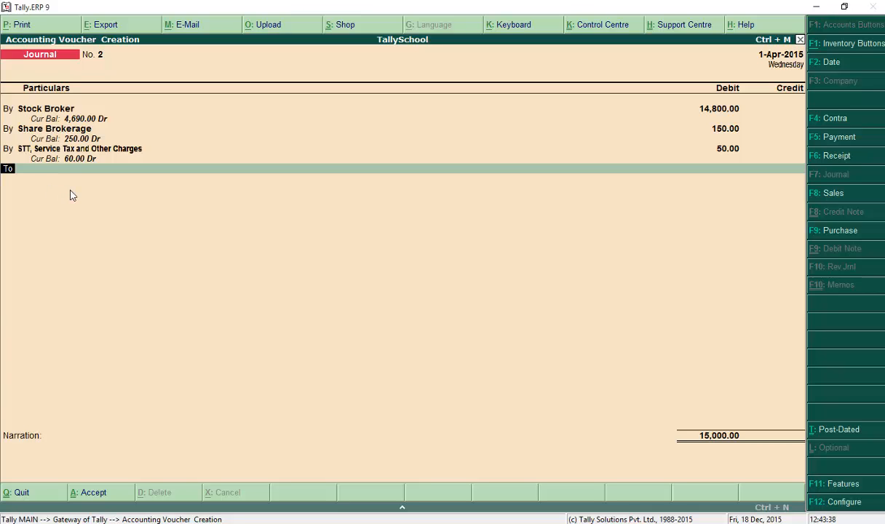
Add a credit line (To) for the Share Sales ledger and open its inventory allocations.
{"action": "key", "text": "Return"}
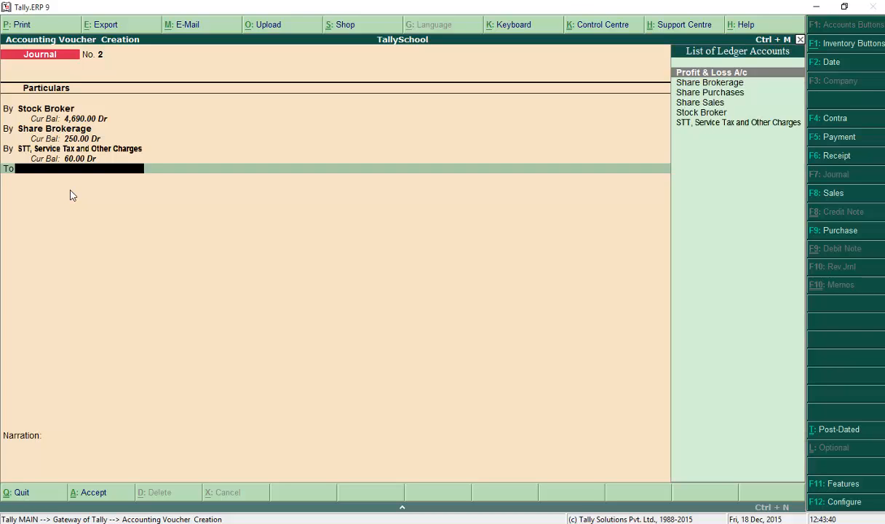
{"action": "key", "text": "Down"}
{"action": "key", "text": "Down"}
{"action": "key", "text": "Down"}
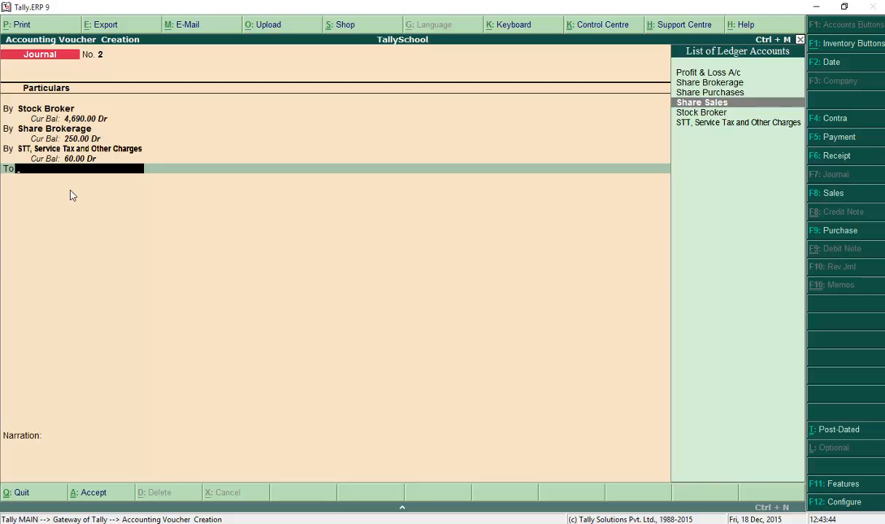
{"action": "key", "text": "Return"}
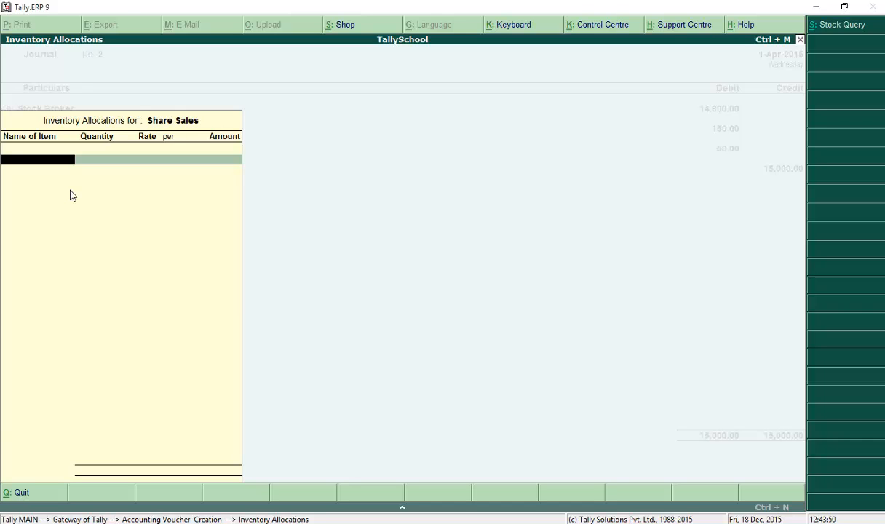
Allocate 80 nos. of Reliance to Share Sales with an amount of 15,000 and finish the allocation.
{"action": "type", "text": "Re"}
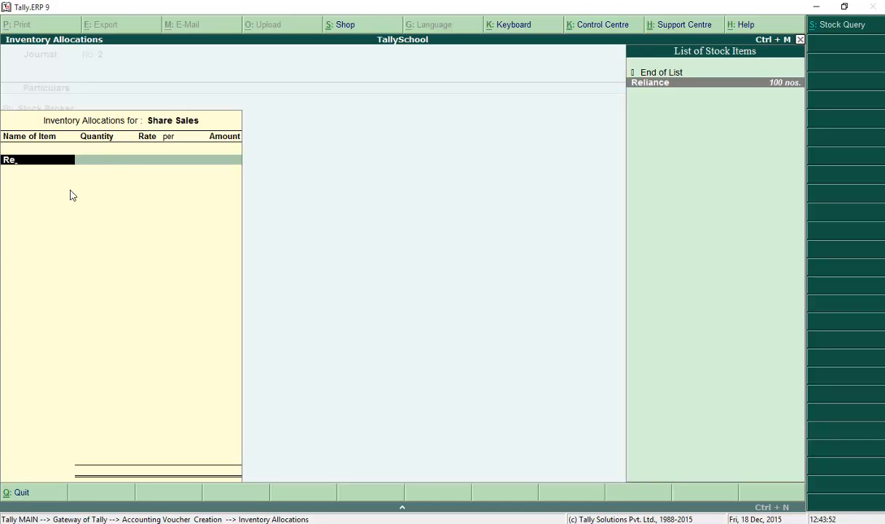
{"action": "key", "text": "Return"}
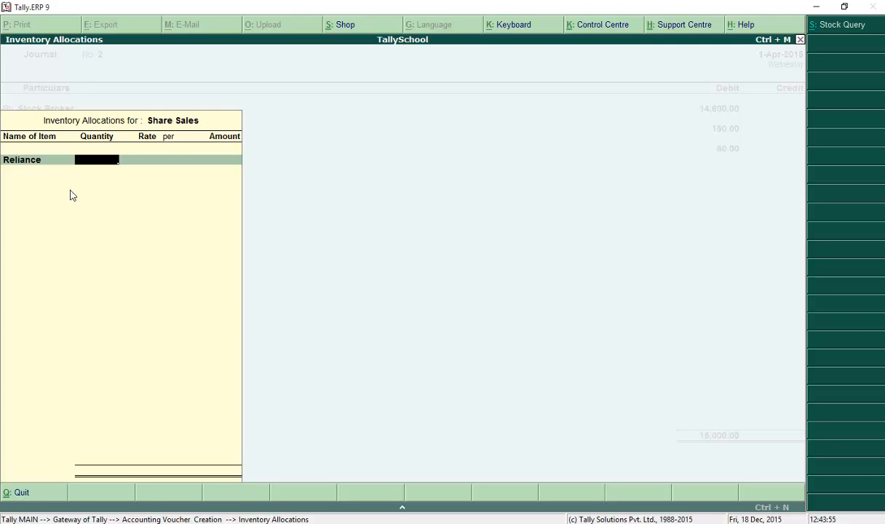
{"action": "type", "text": "80"}
{"action": "key", "text": "Return"}
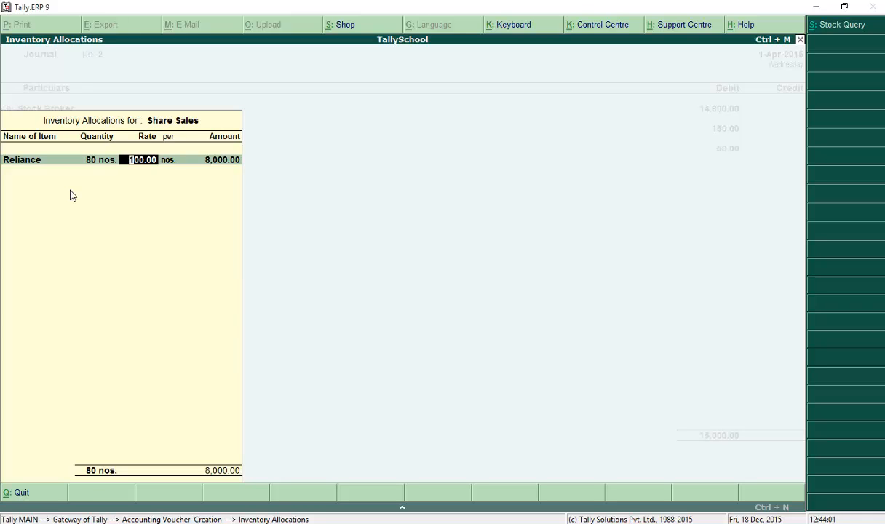
{"action": "key", "text": "Return"}
{"action": "key", "text": "Return"}
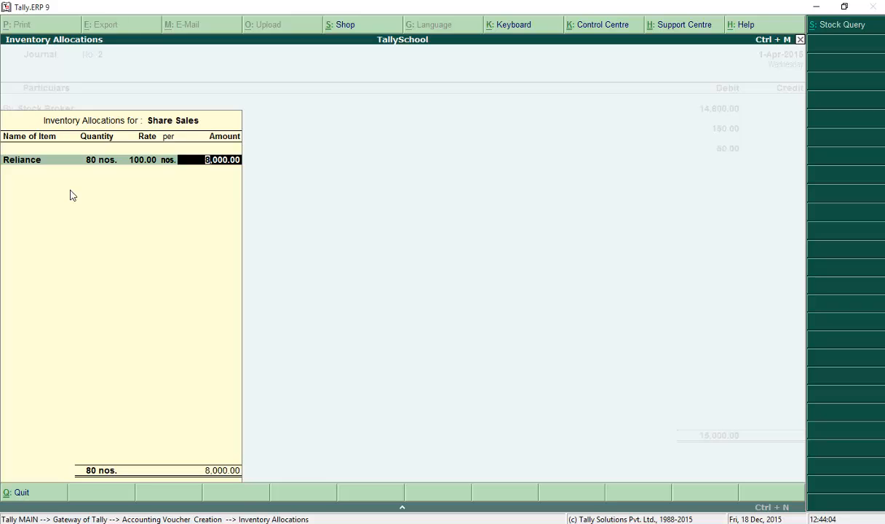
{"action": "type", "text": "15000"}
{"action": "key", "text": "Return"}
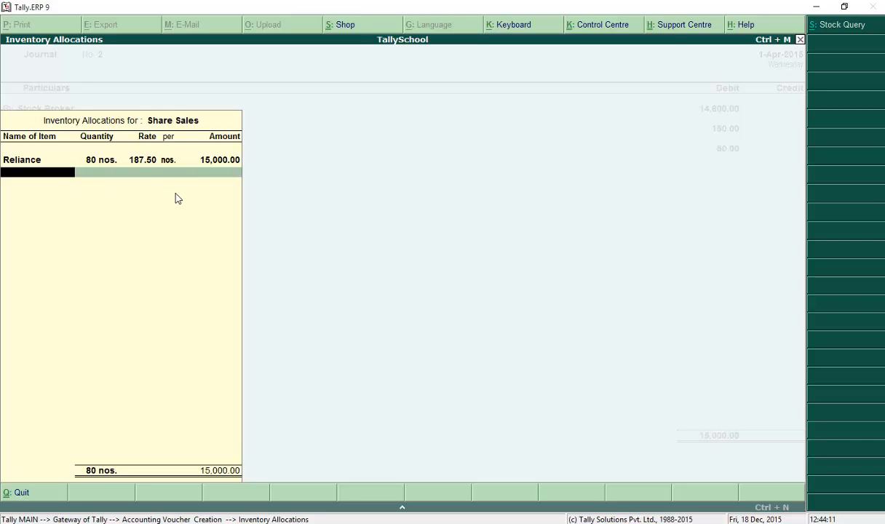
{"action": "key", "text": "Return"}
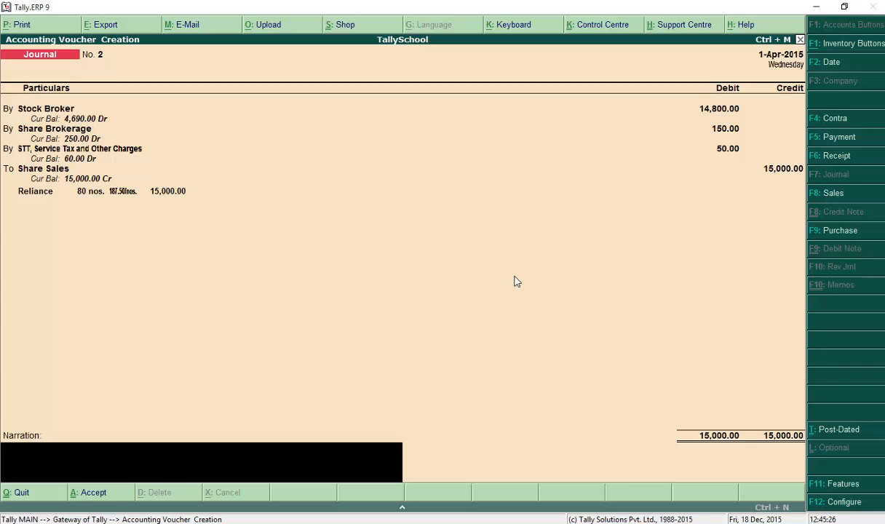
Save the share sale journal voucher without a narration and leave voucher creation.
{"action": "key", "text": "Return"}
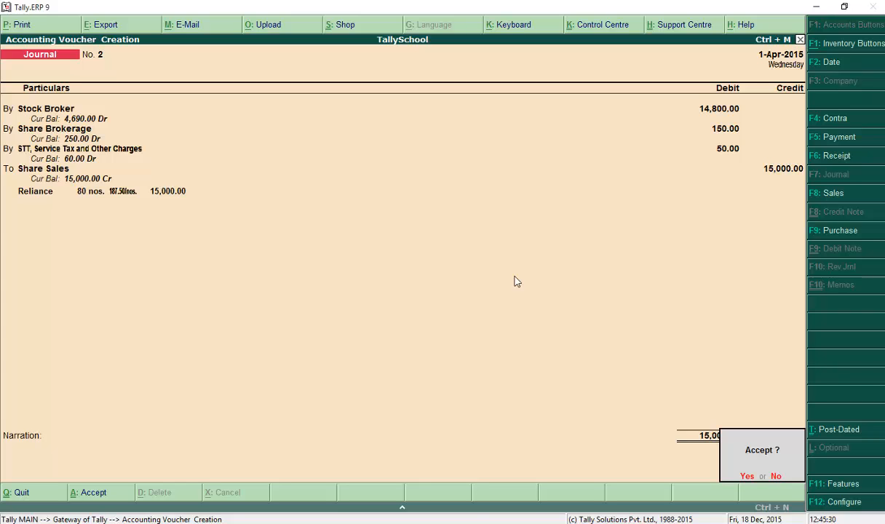
{"action": "key", "text": "Return"}
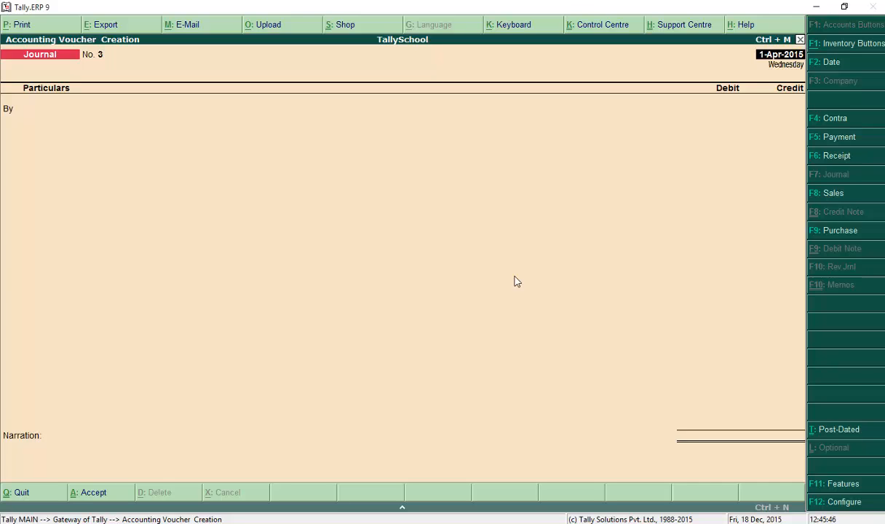
{"action": "key", "text": "Escape"}
{"action": "key", "text": "Escape"}
{"action": "key", "text": "Return"}
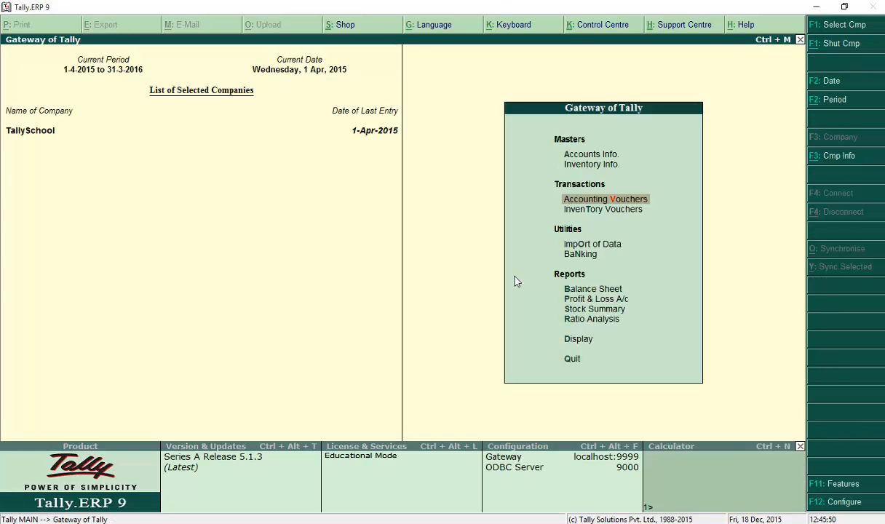
Open the Profit & Loss A/c and expand it to detailed form to review the share sale.
{"action": "key", "text": "Down"}
{"action": "key", "text": "Down"}
{"action": "key", "text": "Down"}
{"action": "key", "text": "Down"}
{"action": "key", "text": "Down"}
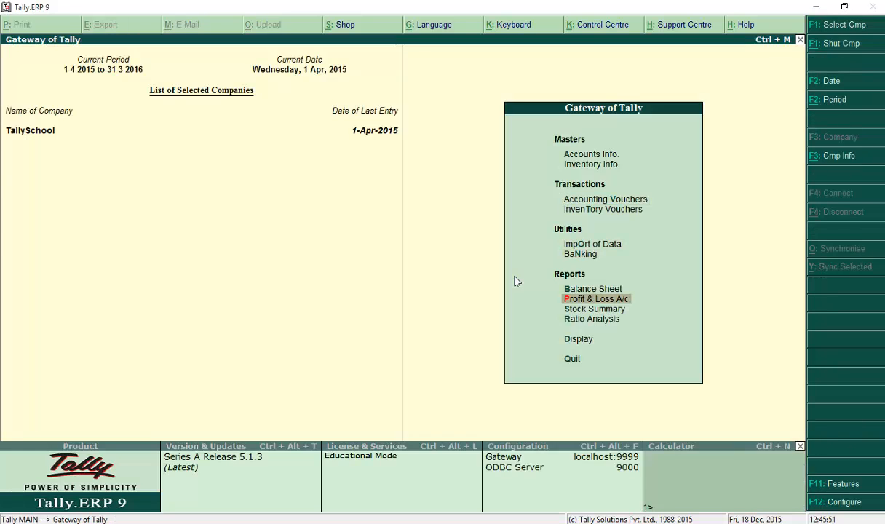
{"action": "key", "text": "Return"}
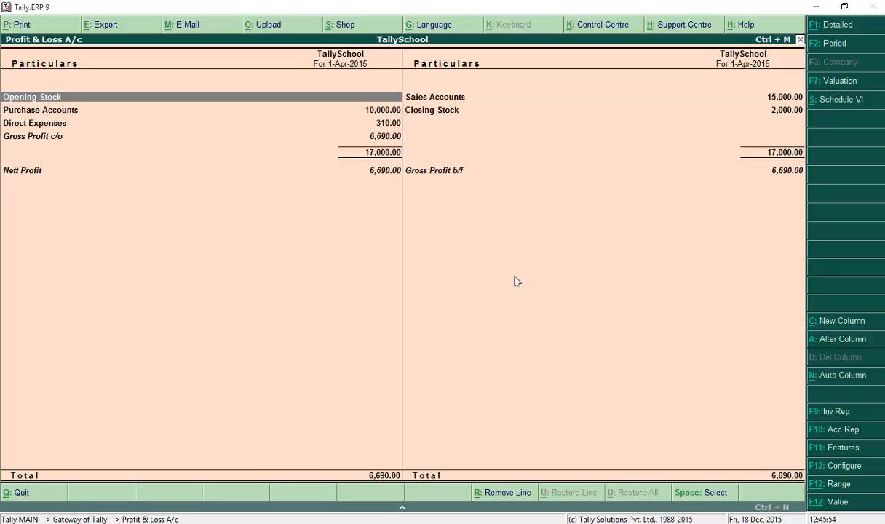
{"action": "key", "text": "alt+F1"}
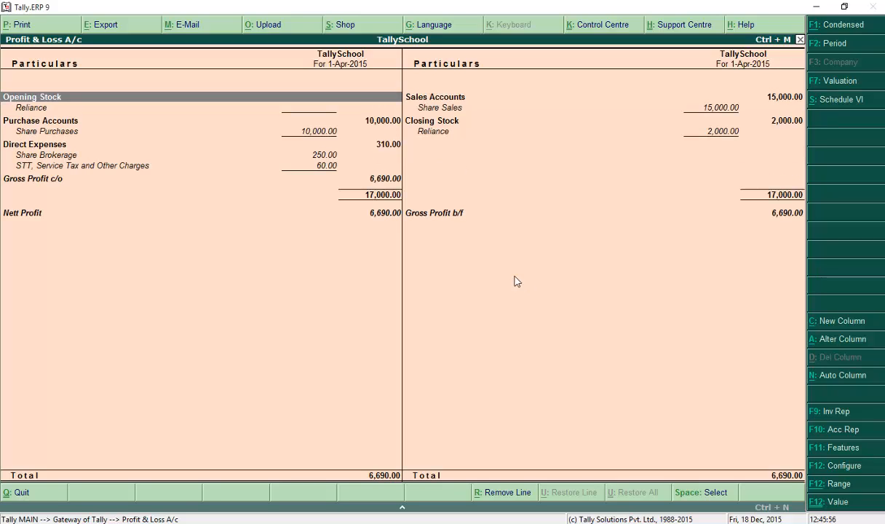
Examine the Share Sales, Closing Stock, Share Purchases and Direct Expenses lines of the Profit & Loss A/c.
{"action": "key", "text": "Right"}
{"action": "key", "text": "Down"}
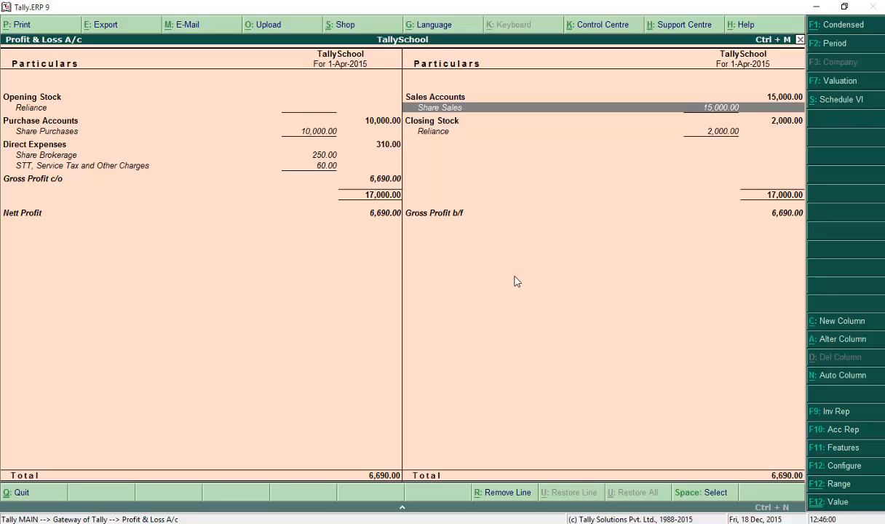
{"action": "key", "text": "Down"}
{"action": "key", "text": "Down"}
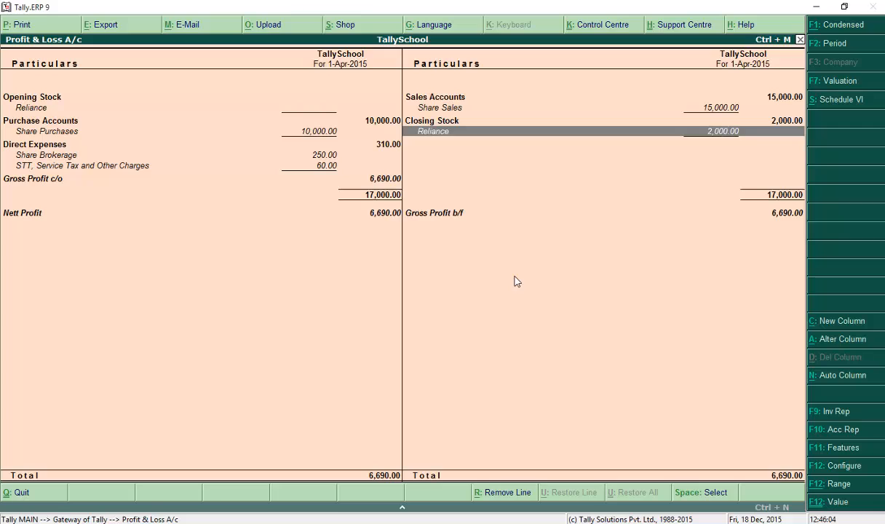
{"action": "key", "text": "Up"}
{"action": "key", "text": "Up"}
{"action": "key", "text": "Left"}
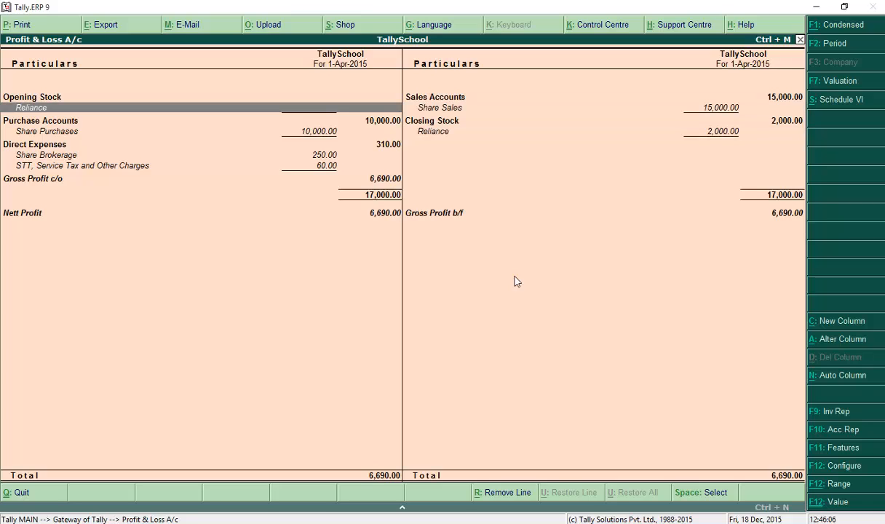
{"action": "key", "text": "Down"}
{"action": "key", "text": "Down"}
{"action": "key", "text": "Down"}
{"action": "key", "text": "Down"}
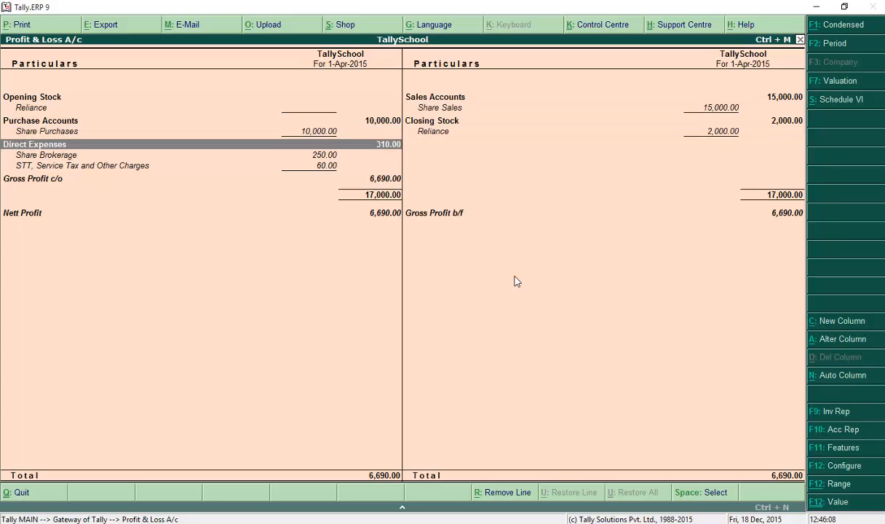
{"action": "key", "text": "Down"}
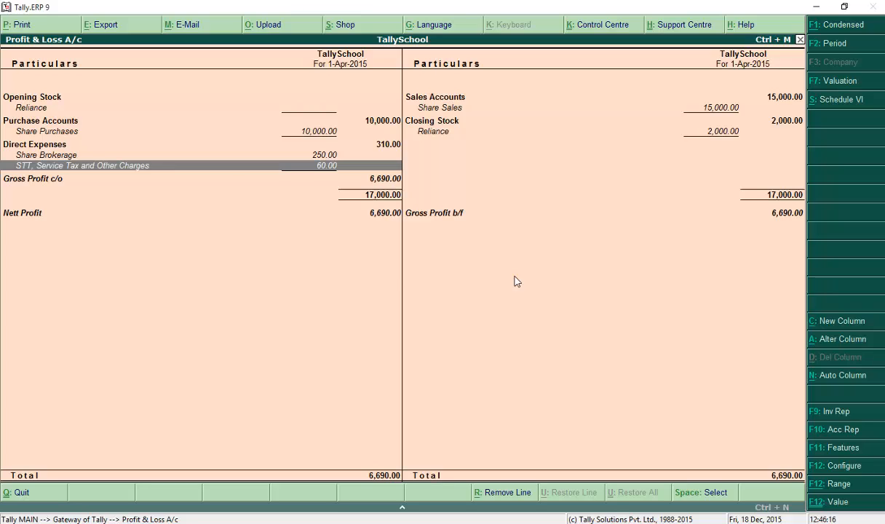
Drill into the Reliance closing stock's monthly summary and show its profit.
{"action": "key", "text": "Up"}
{"action": "key", "text": "Up"}
{"action": "key", "text": "Up"}
{"action": "key", "text": "Right"}
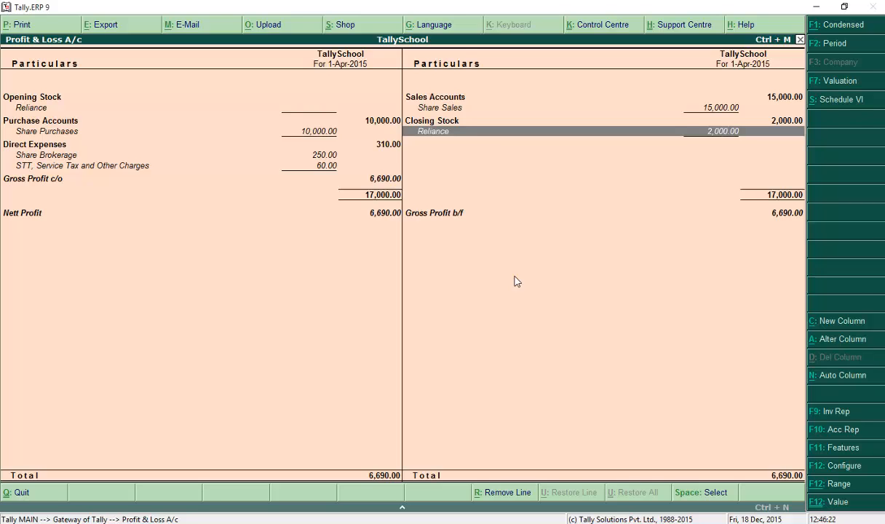
{"action": "key", "text": "Return"}
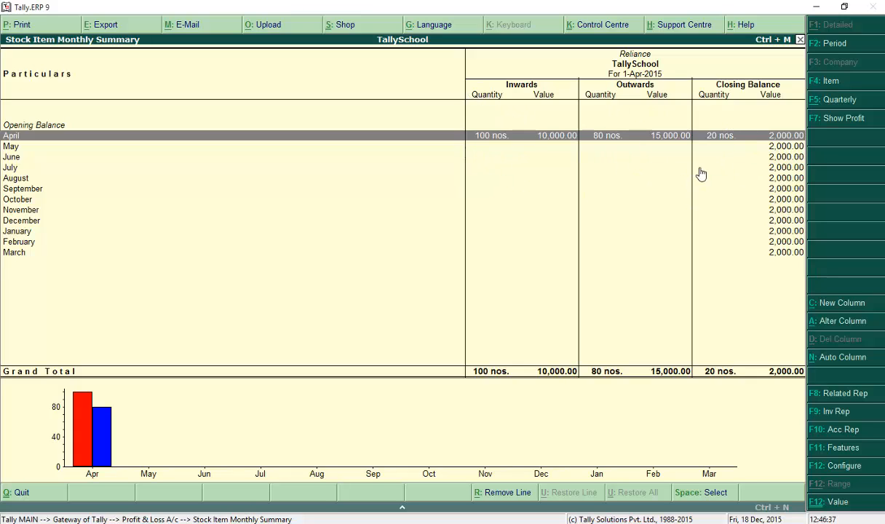
{"action": "left_click", "coordinate": [842, 127]}
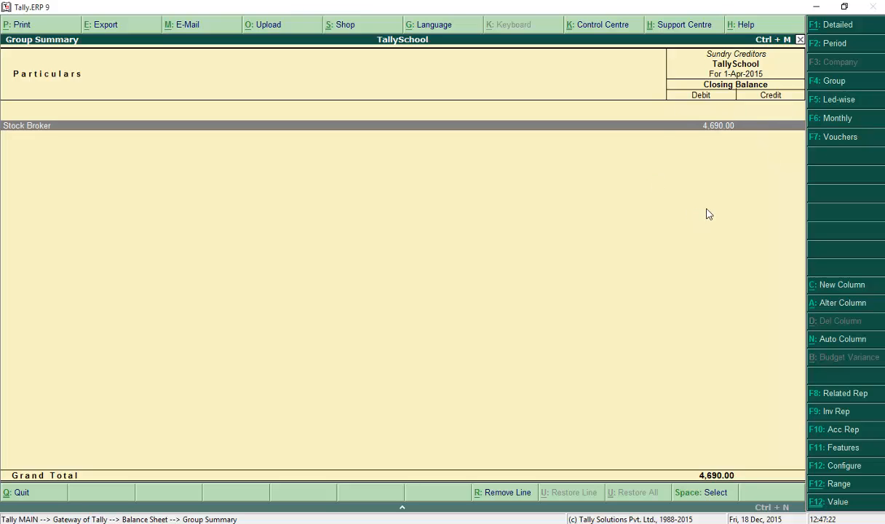
Alter the Stock Broker ledger to be grouped under Sundry Debtors and save it.
{"action": "key", "text": "ctrl+Return"}
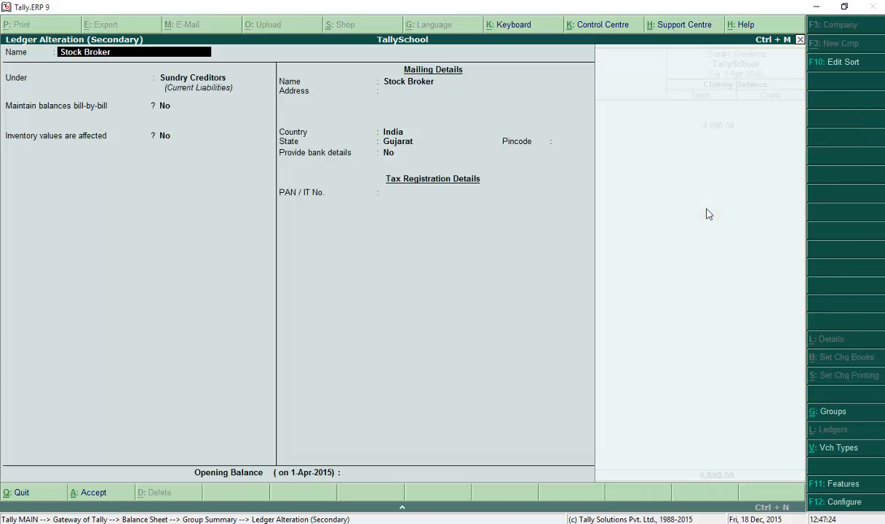
{"action": "key", "text": "Return"}
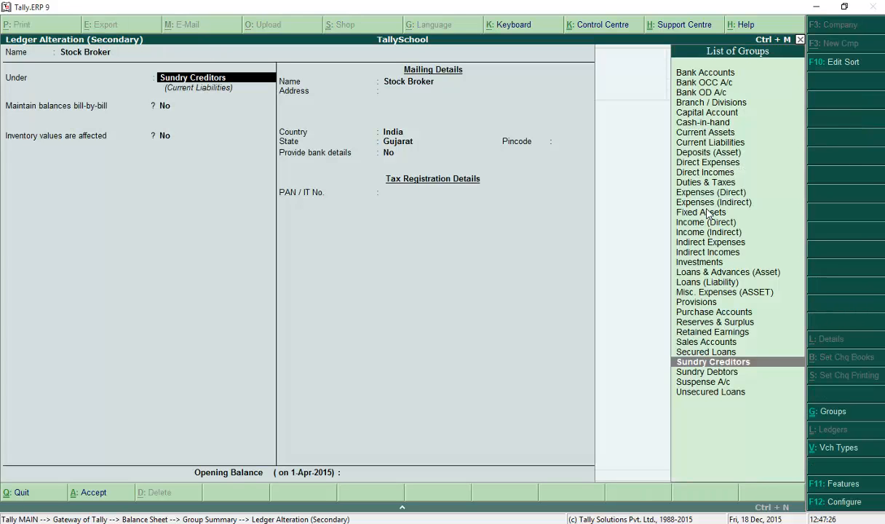
{"action": "type", "text": "Sun"}
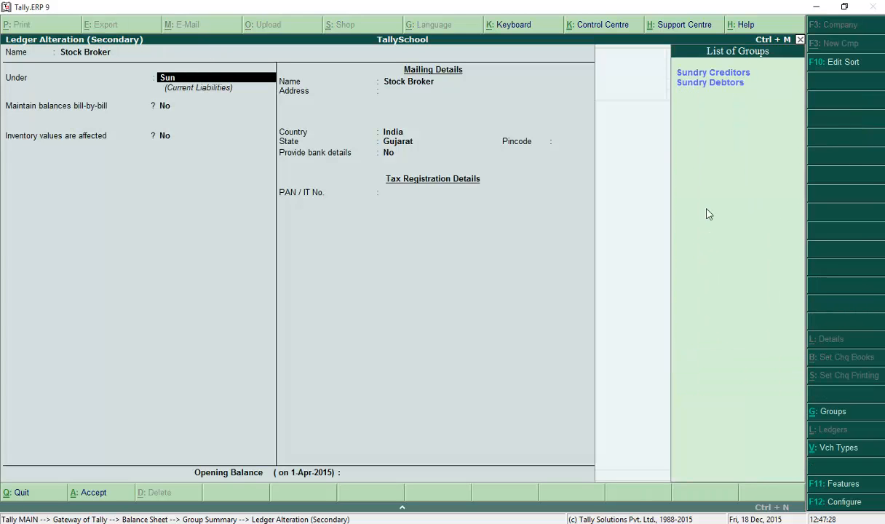
{"action": "key", "text": "Down"}
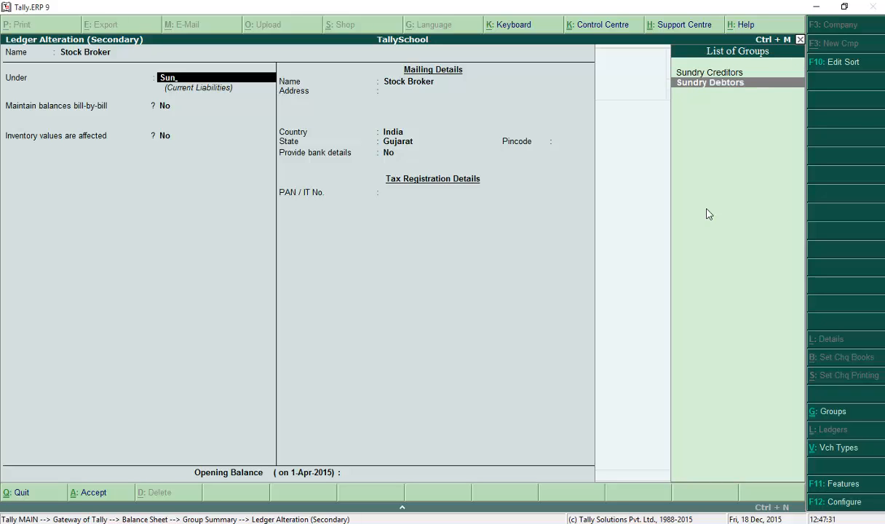
{"action": "key", "text": "Return"}
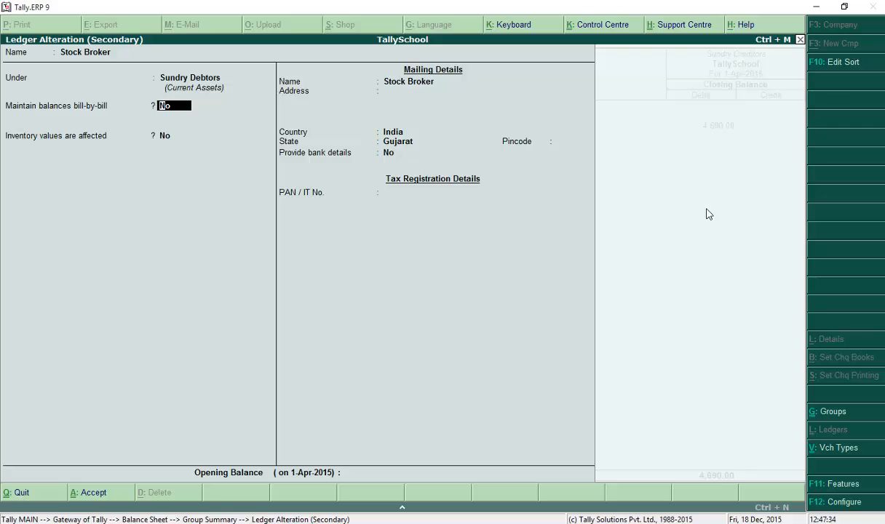
{"action": "key", "text": "ctrl+a"}
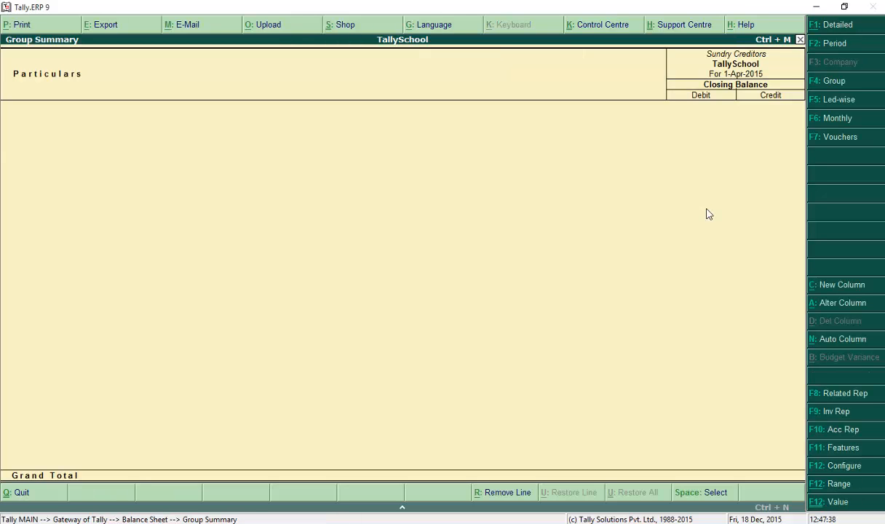
Review the Sundry Debtors group under Current Assets in the Balance Sheet, then return to the Gateway of Tally.
{"action": "key", "text": "Escape"}
{"action": "key", "text": "Right"}
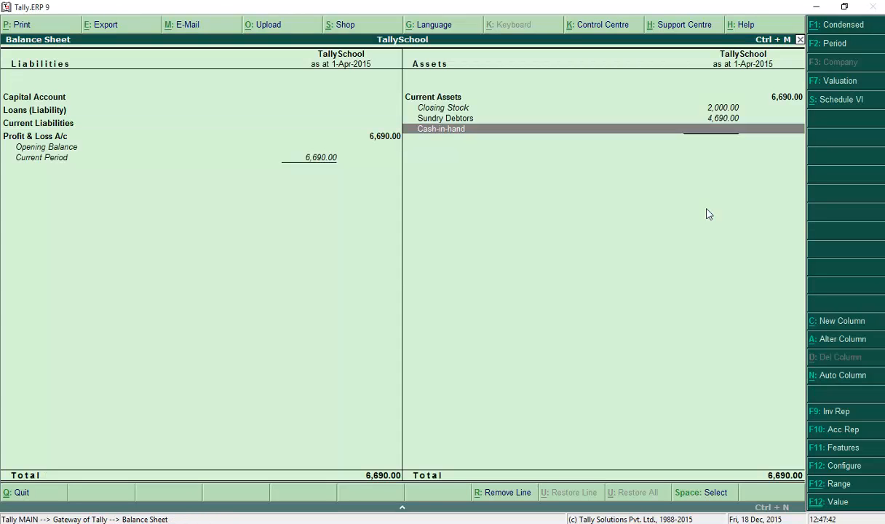
{"action": "key", "text": "Up"}
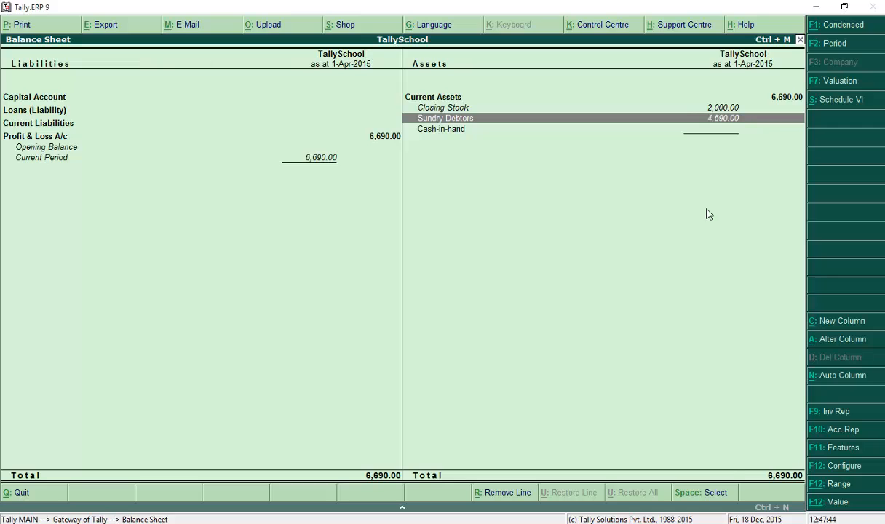
{"action": "key", "text": "Return"}
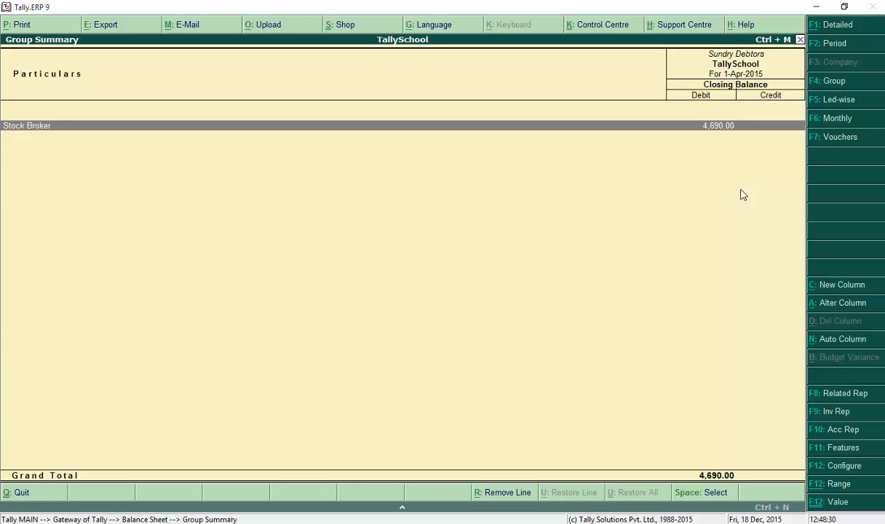
{"action": "key", "text": "Escape"}
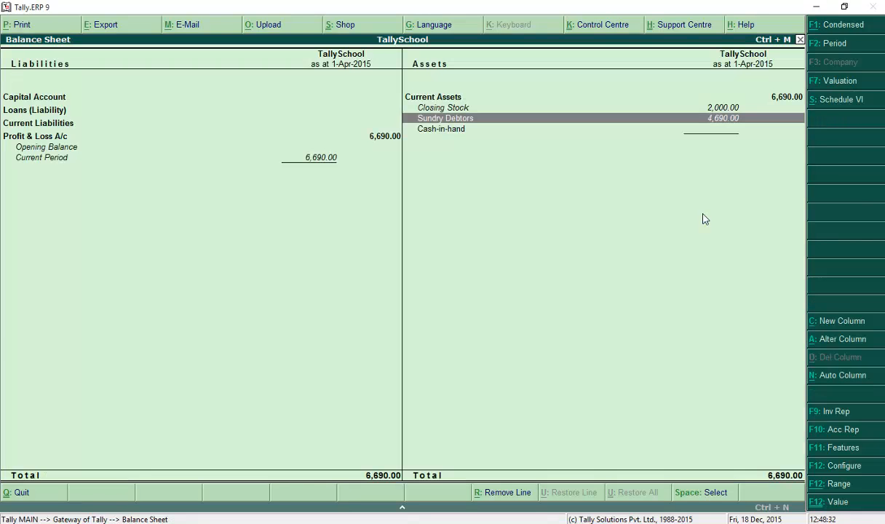
{"action": "key", "text": "Escape"}
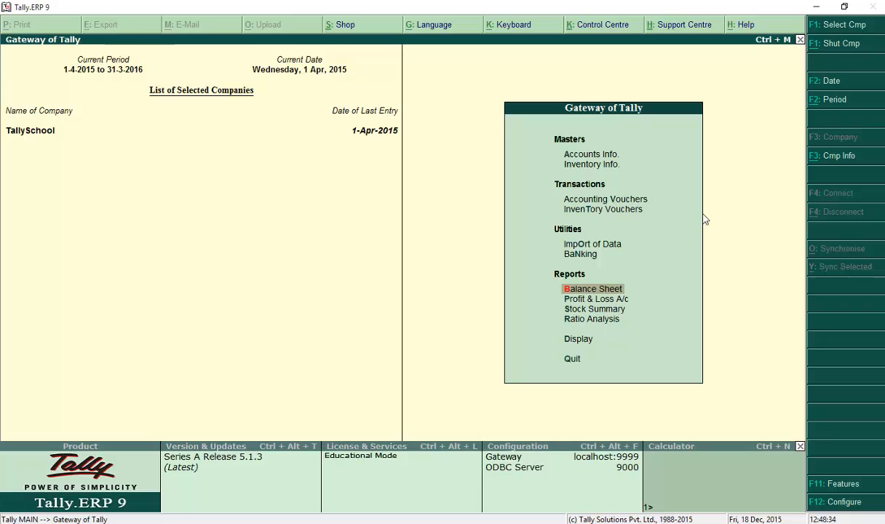
Open the Stock Summary to review the Reliance shares held, then close the report.
{"action": "key", "text": "Down"}
{"action": "key", "text": "Down"}
{"action": "key", "text": "Return"}
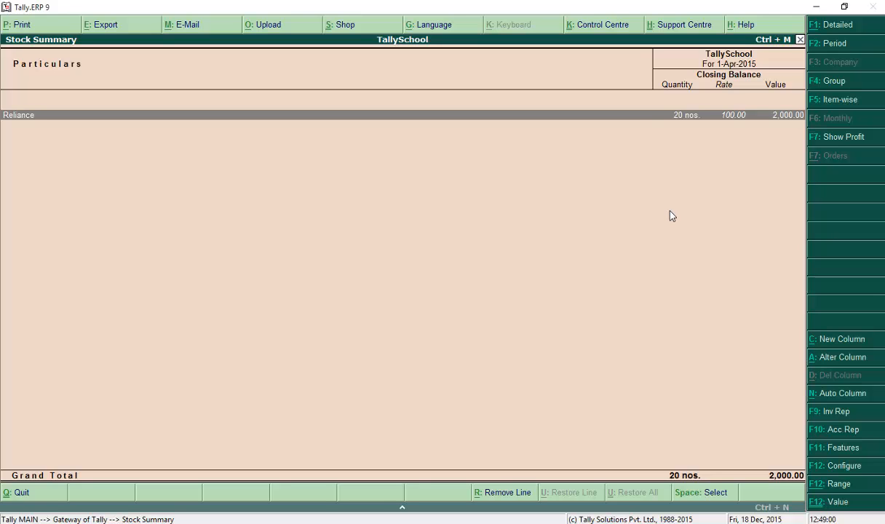
{"action": "key", "text": "Escape"}
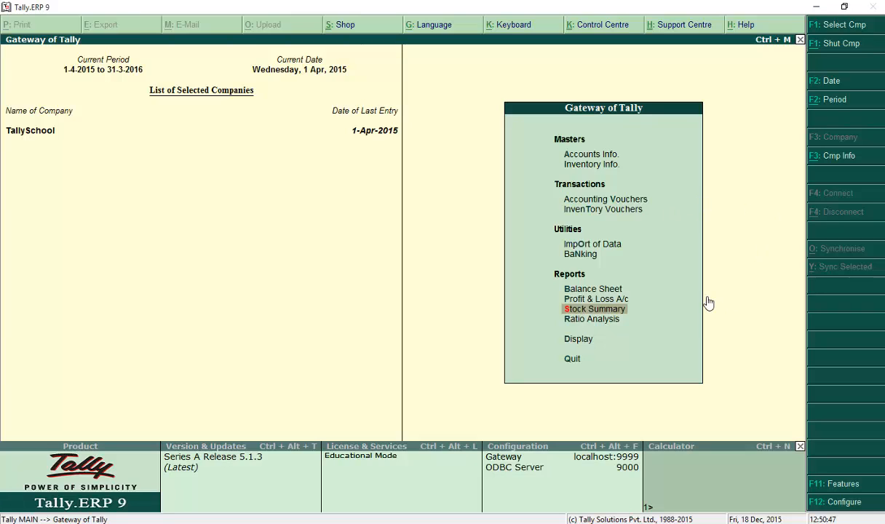
Enable service tax in the company's Statutory & Taxation features and return to the Gateway of Tally.
{"action": "left_click", "coordinate": [844, 484]}
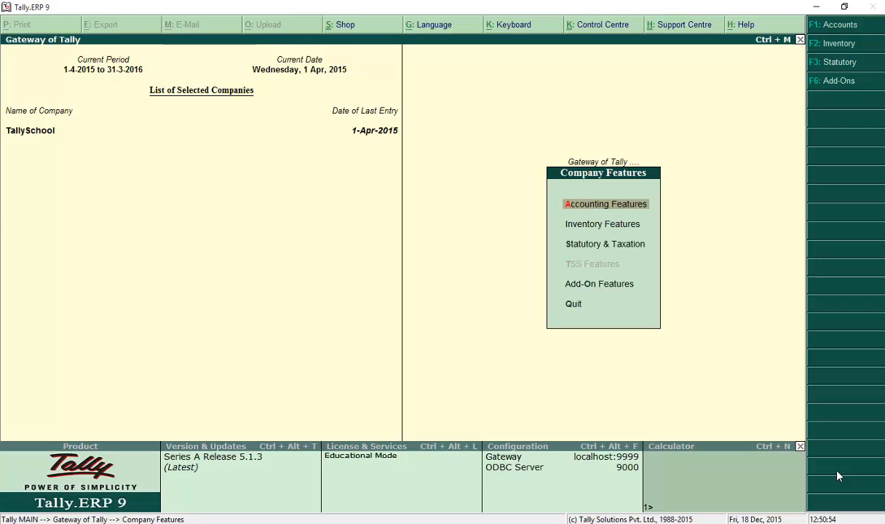
{"action": "key", "text": "Down"}
{"action": "key", "text": "Down"}
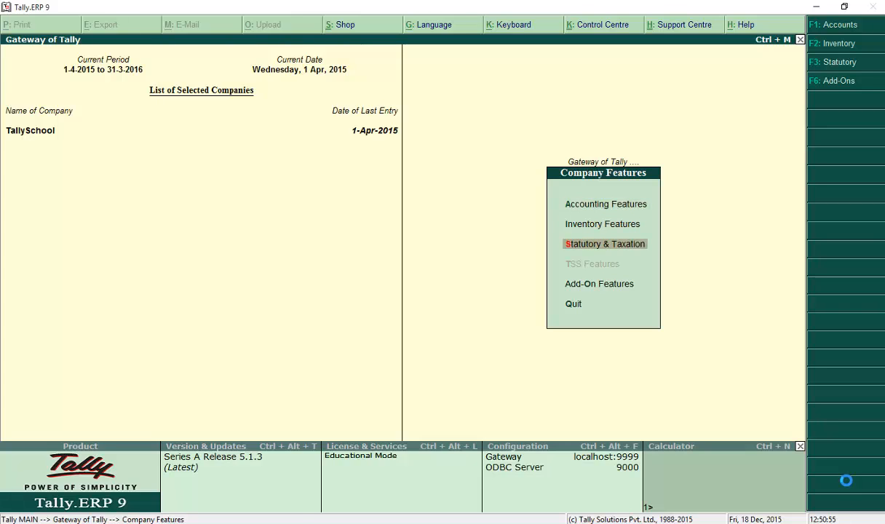
{"action": "key", "text": "Return"}
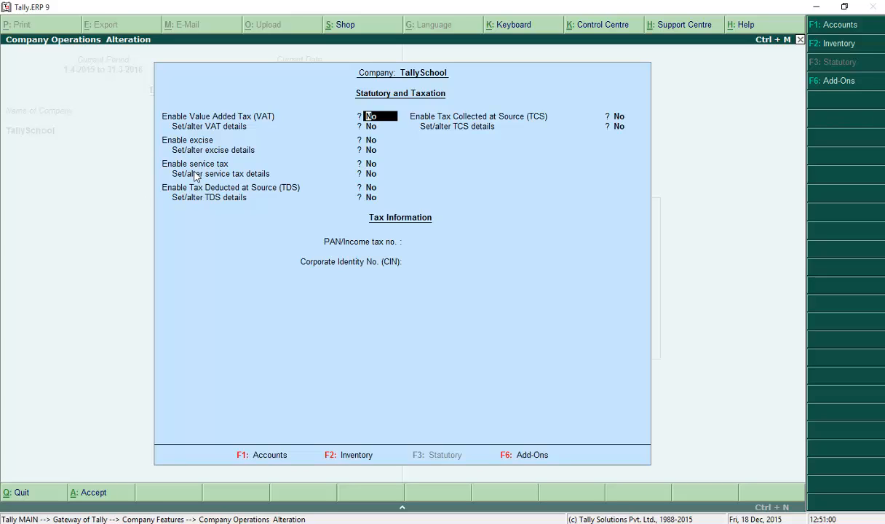
{"action": "key", "text": "Return"}
{"action": "key", "text": "Return"}
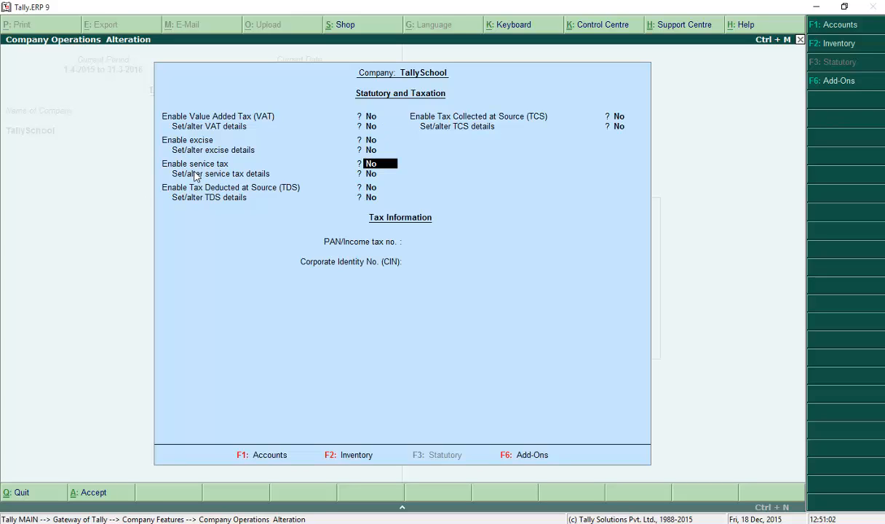
{"action": "key", "text": "y"}
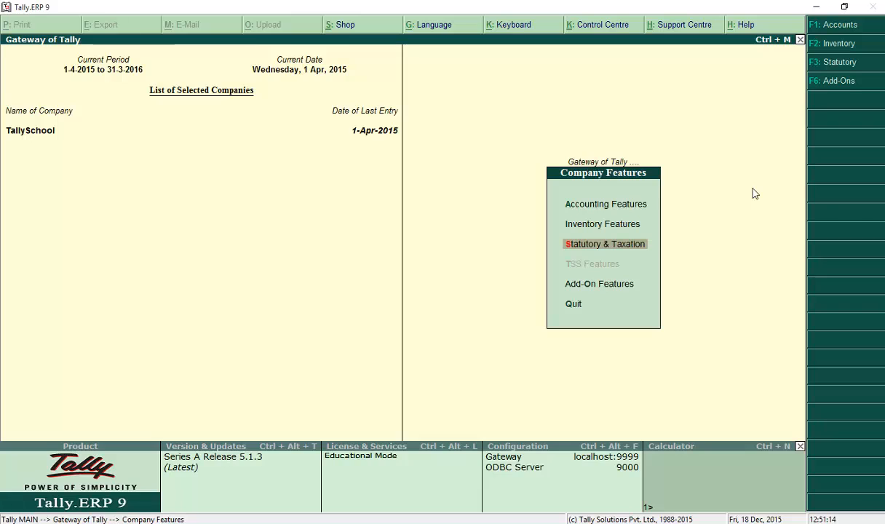
{"action": "key", "text": "Escape"}
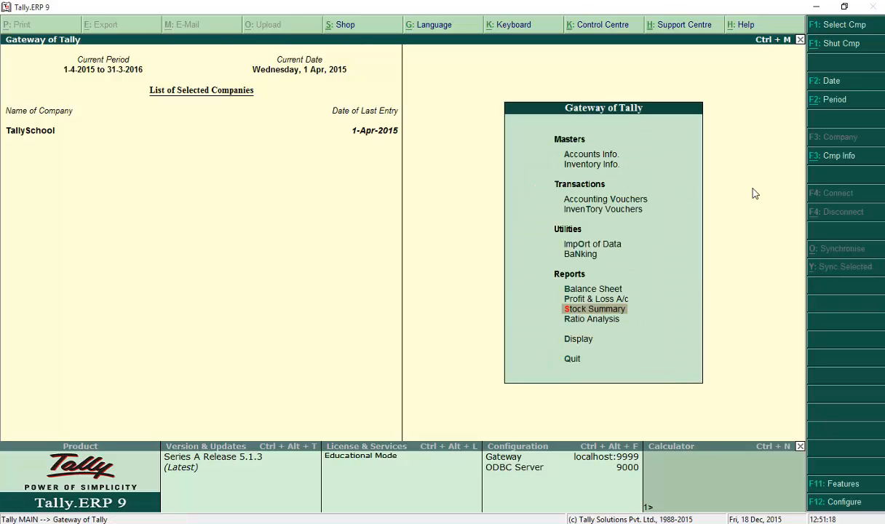
Start creating a ledger named Service Tax and place it under the Duties & Taxes group.
{"action": "key", "text": "Up"}
{"action": "key", "text": "Up"}
{"action": "key", "text": "Up"}
{"action": "key", "text": "Up"}
{"action": "key", "text": "Up"}
{"action": "key", "text": "Up"}
{"action": "key", "text": "Up"}
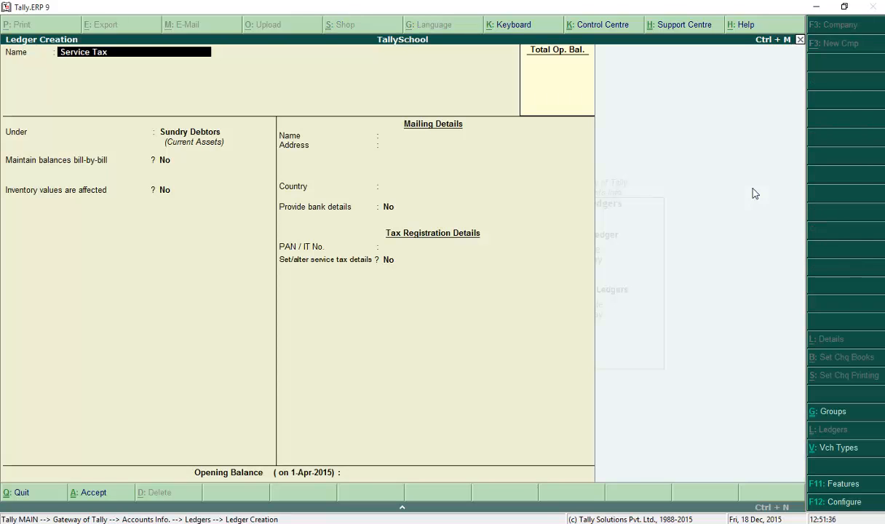
{"action": "key", "text": "Return"}
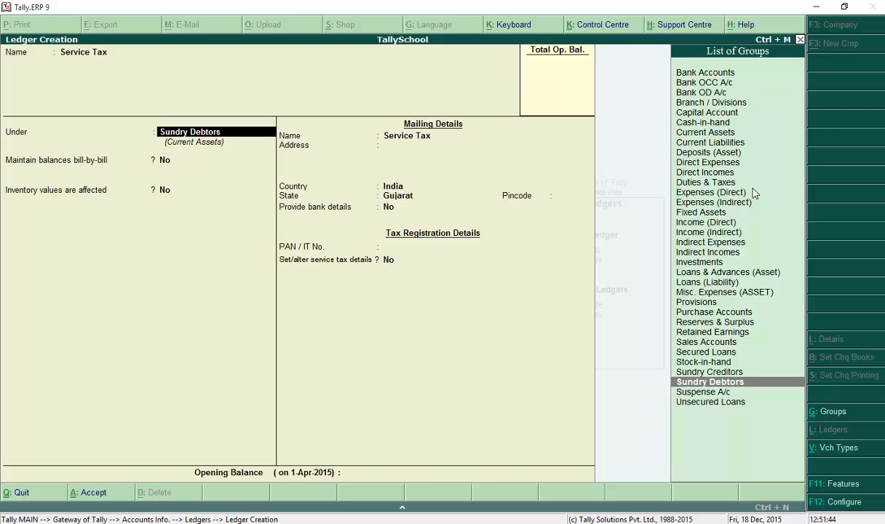
{"action": "type", "text": "Dut"}
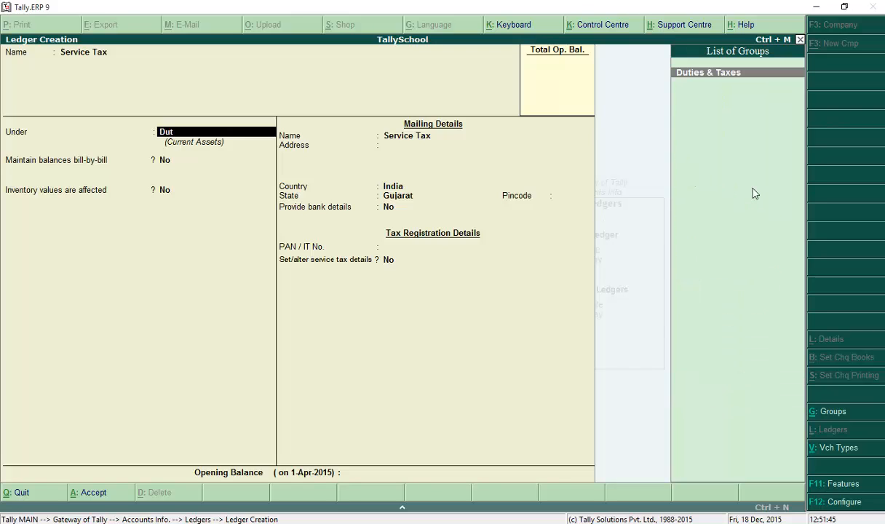
{"action": "key", "text": "Return"}
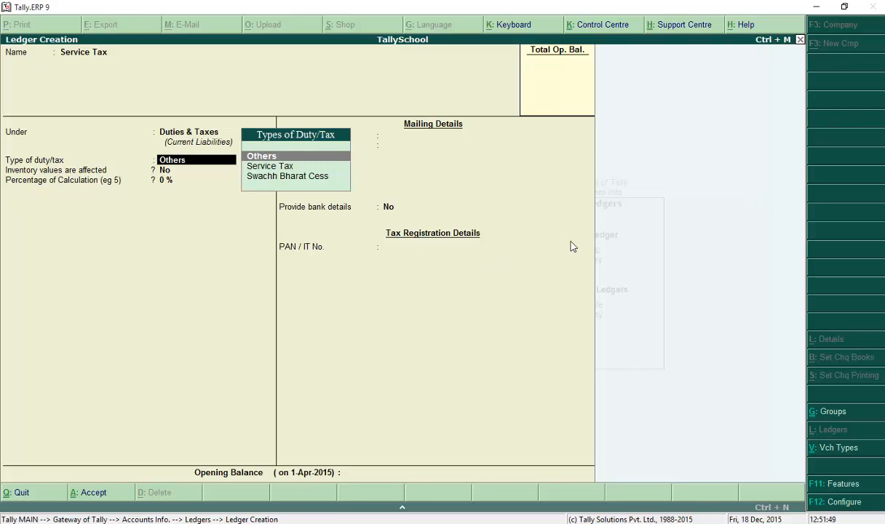
Set the Service Tax ledger's type of duty/tax and tax head to Service Tax, with rounding method Not Applicable.
{"action": "key", "text": "Down"}
{"action": "key", "text": "Return"}
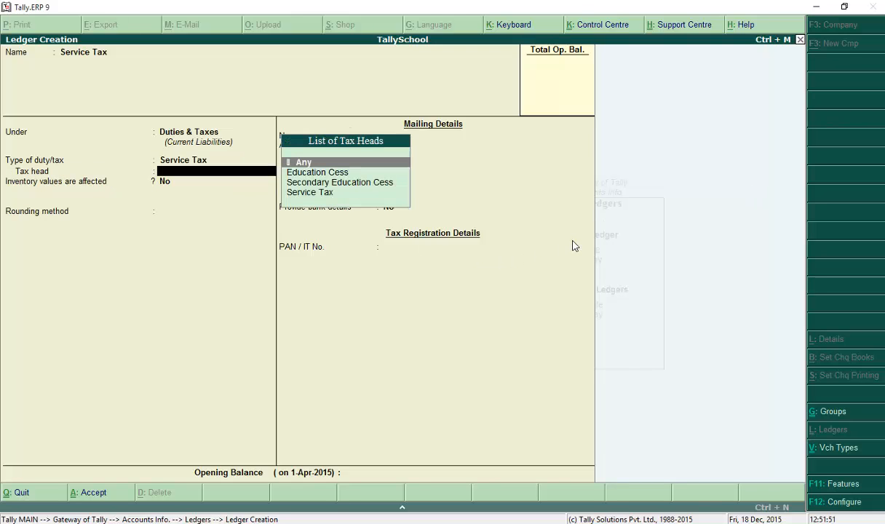
{"action": "key", "text": "Down"}
{"action": "key", "text": "Down"}
{"action": "key", "text": "Down"}
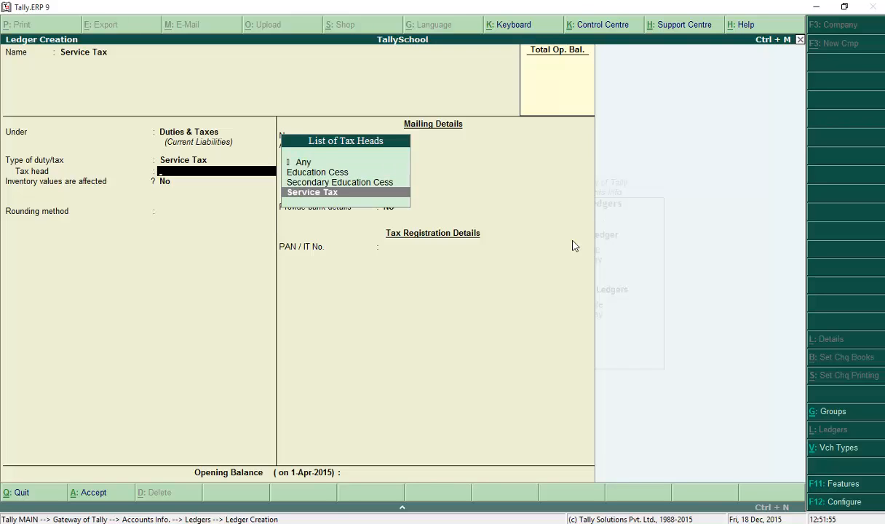
{"action": "key", "text": "Return"}
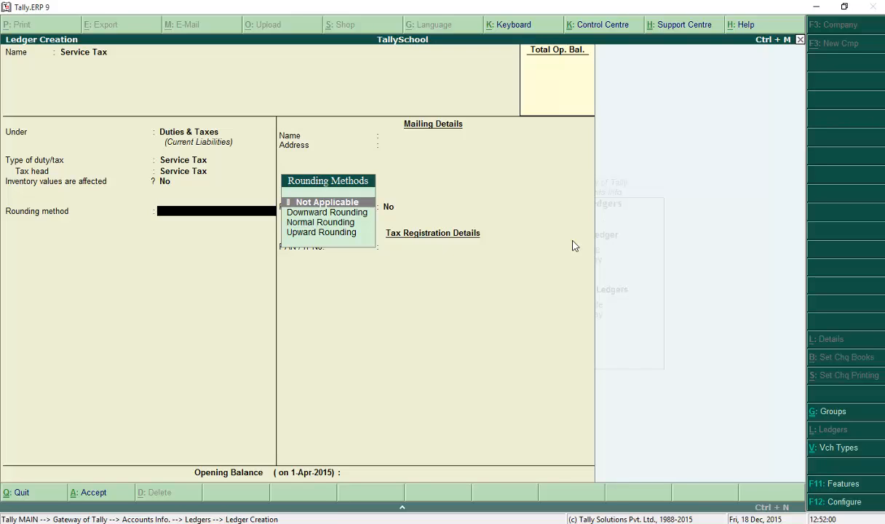
{"action": "key", "text": "Return"}
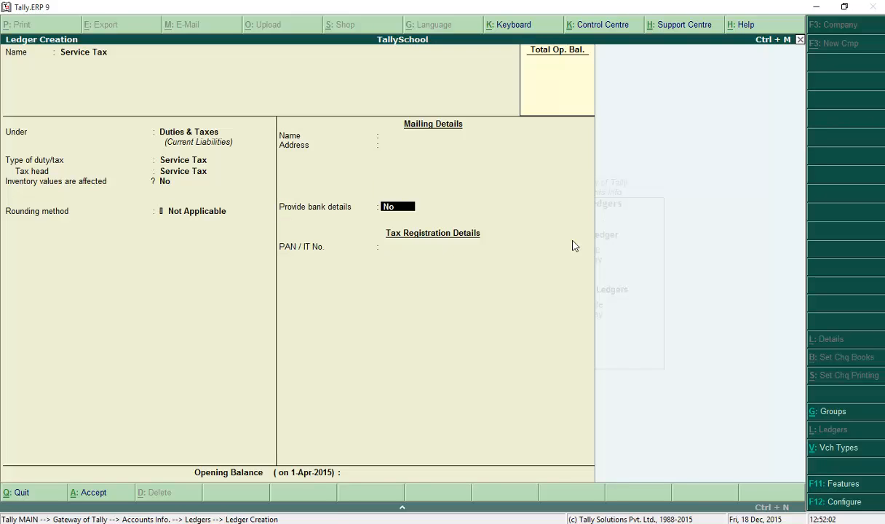
Save the Service Tax ledger without bank details, PAN or an opening balance, and return to the Gateway of Tally.
{"action": "key", "text": "Return"}
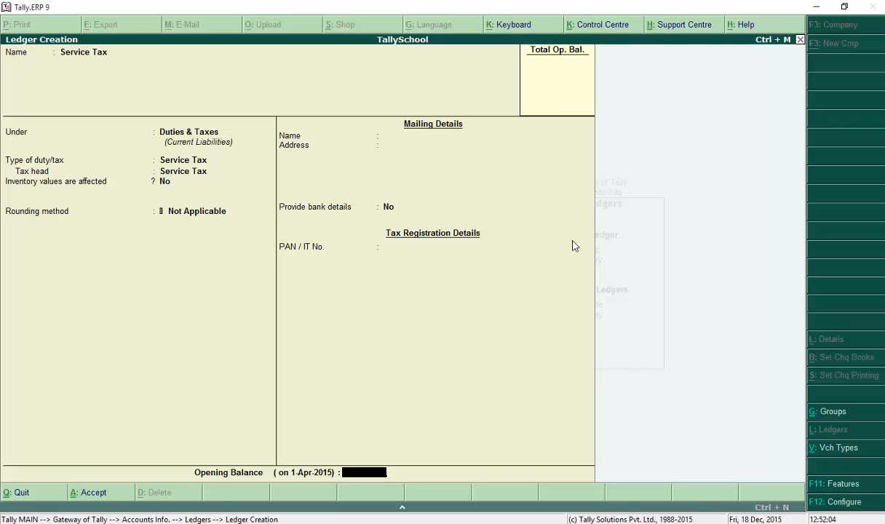
{"action": "key", "text": "Return"}
{"action": "key", "text": "Return"}
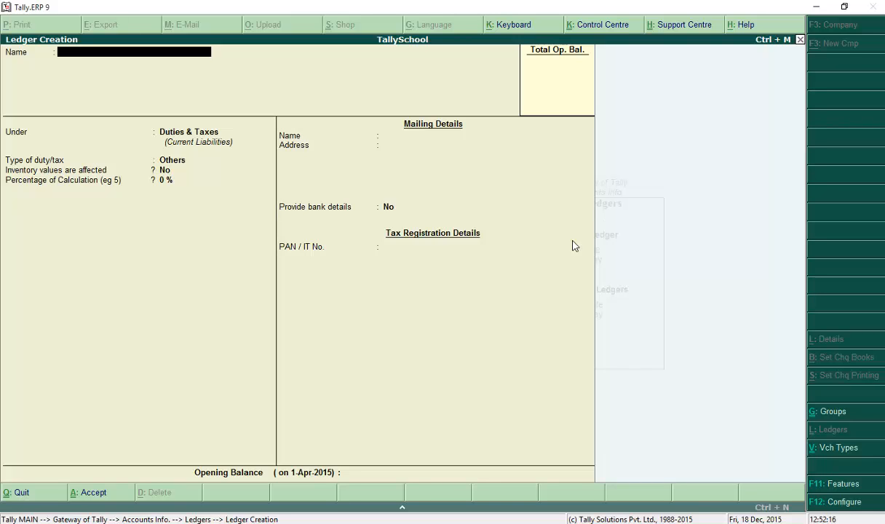
{"action": "key", "text": "Escape"}
{"action": "key", "text": "y"}
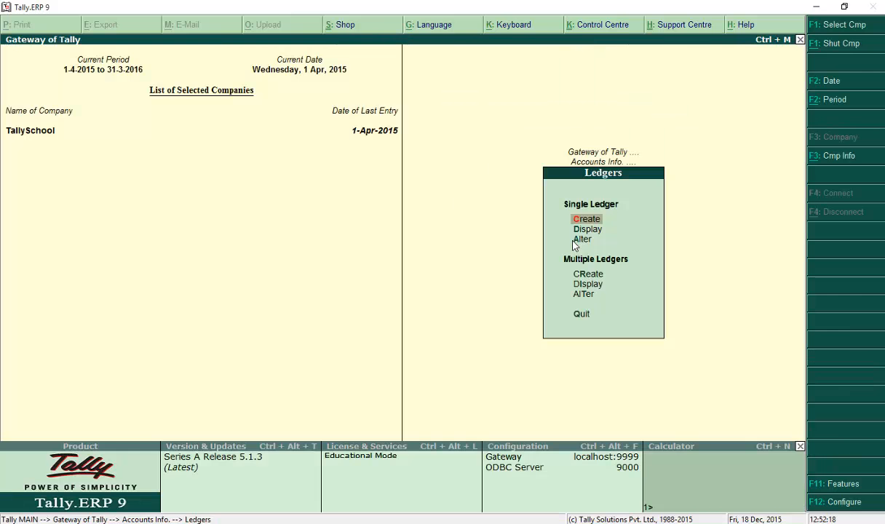
{"action": "key", "text": "Escape"}
{"action": "key", "text": "Escape"}
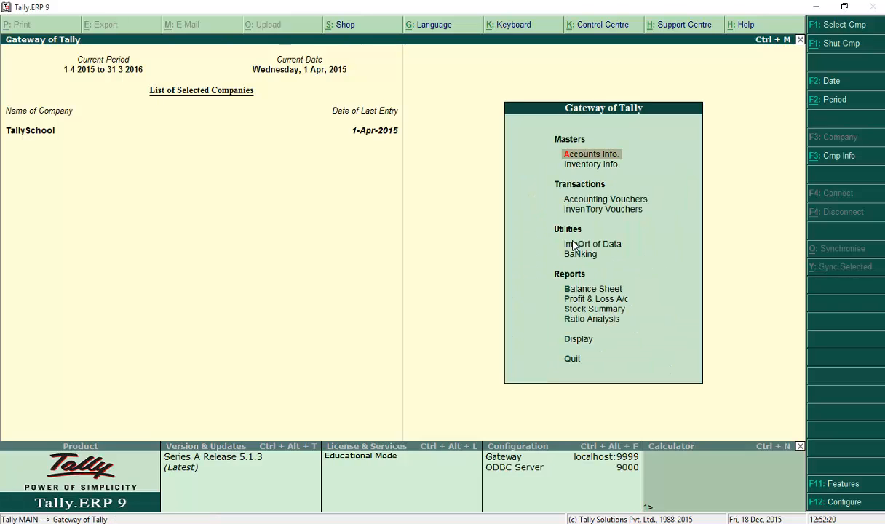
Start a journal voucher dated 1-Apr-2015 with Share Purchases as the first debit ledger.
{"action": "key", "text": "Down"}
{"action": "key", "text": "Down"}
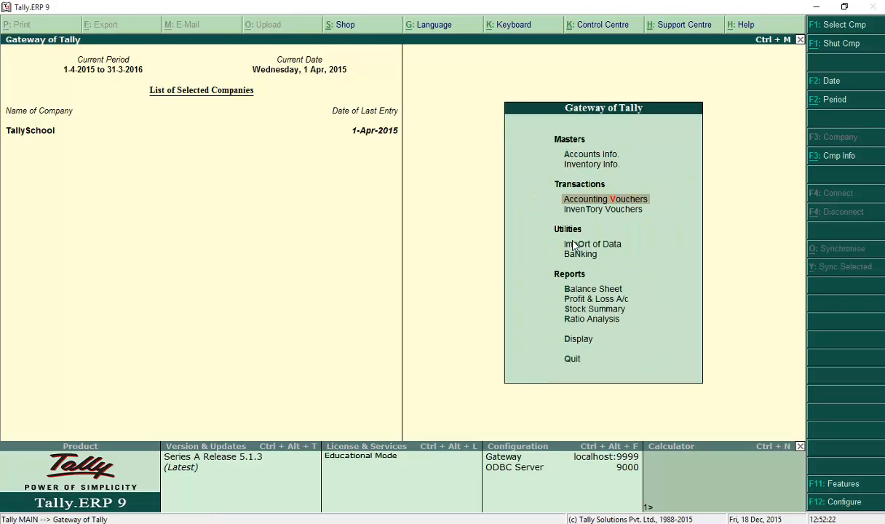
{"action": "key", "text": "Return"}
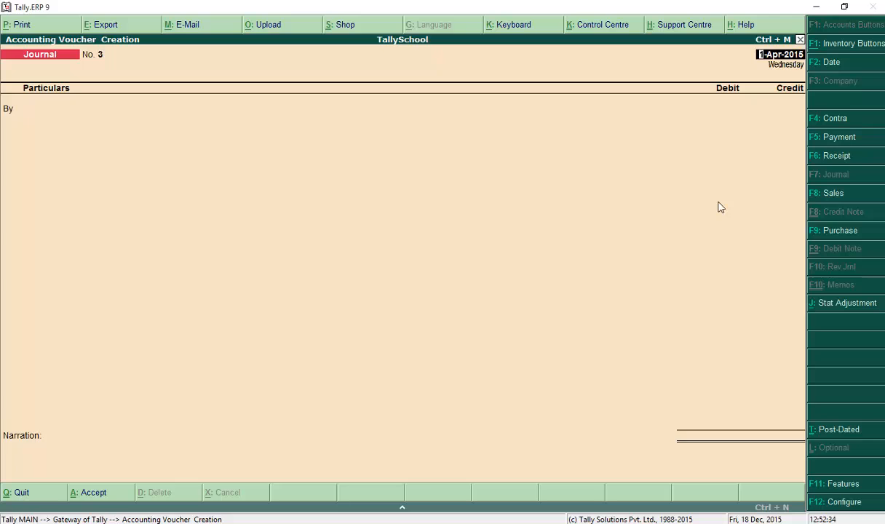
{"action": "key", "text": "Return"}
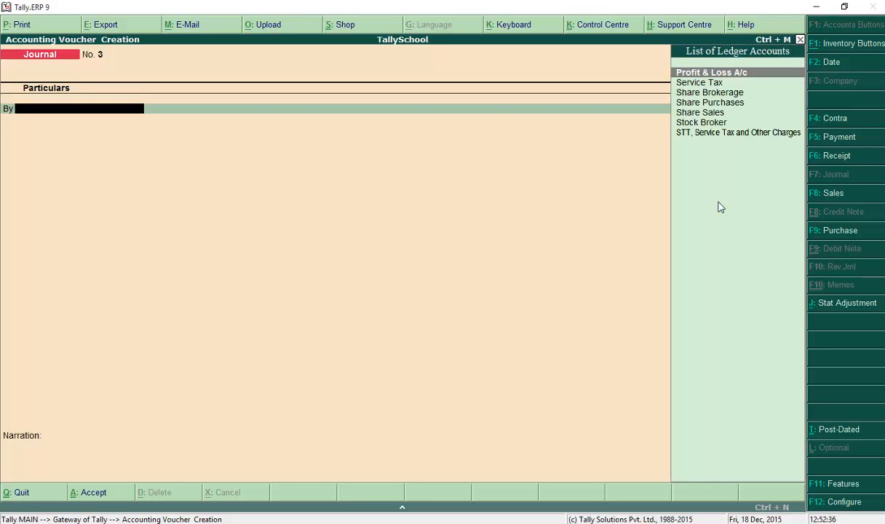
{"action": "key", "text": "Down"}
{"action": "key", "text": "Down"}
{"action": "key", "text": "Down"}
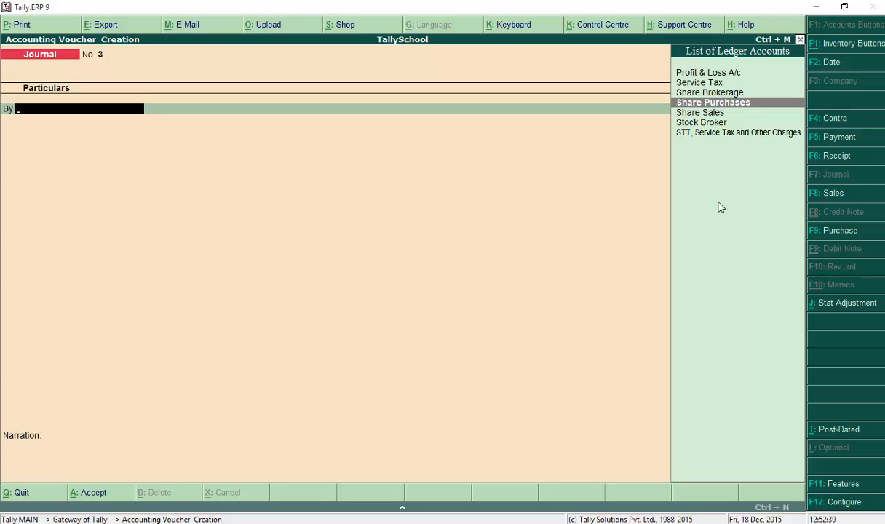
{"action": "key", "text": "Return"}
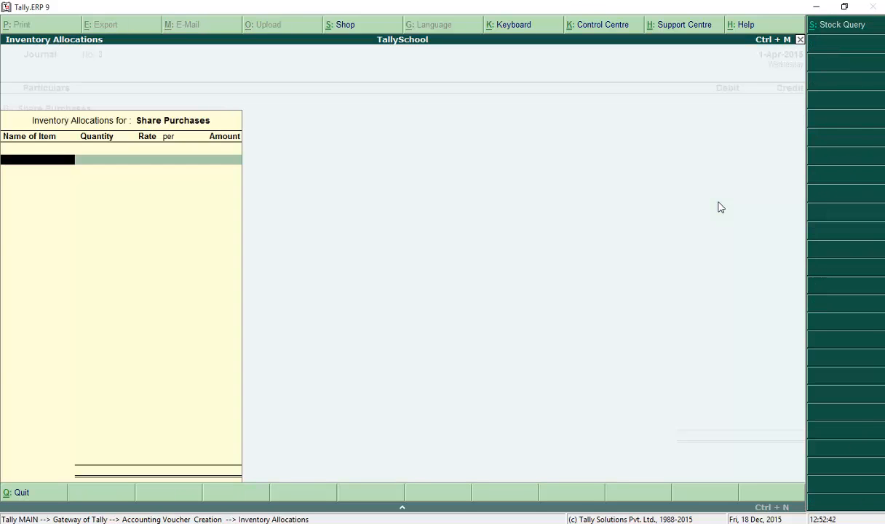
Allocate 50 nos. of Reliance at a rate of 105 to the Share Purchases entry.
{"action": "type", "text": "Re"}
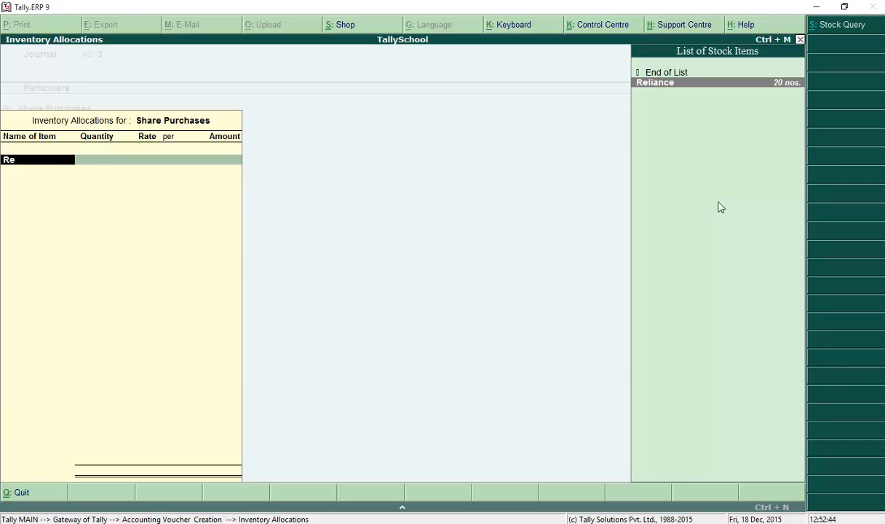
{"action": "key", "text": "Return"}
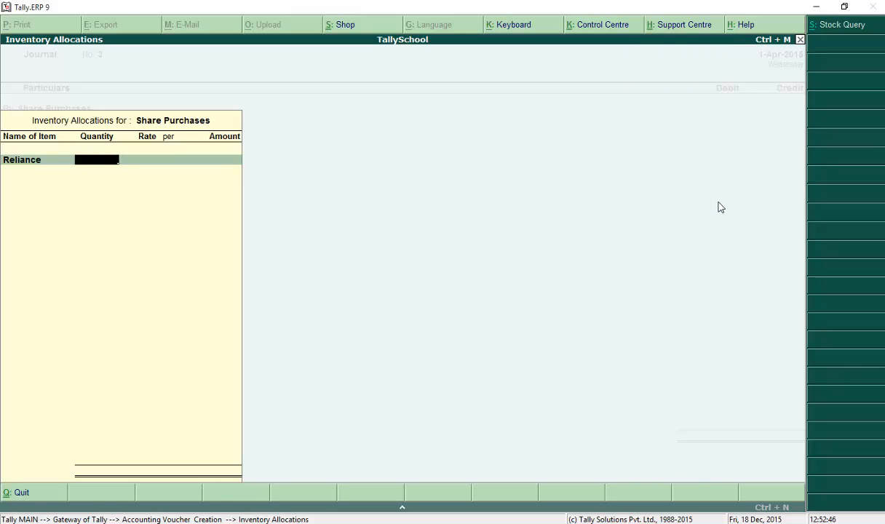
{"action": "type", "text": "50"}
{"action": "key", "text": "Return"}
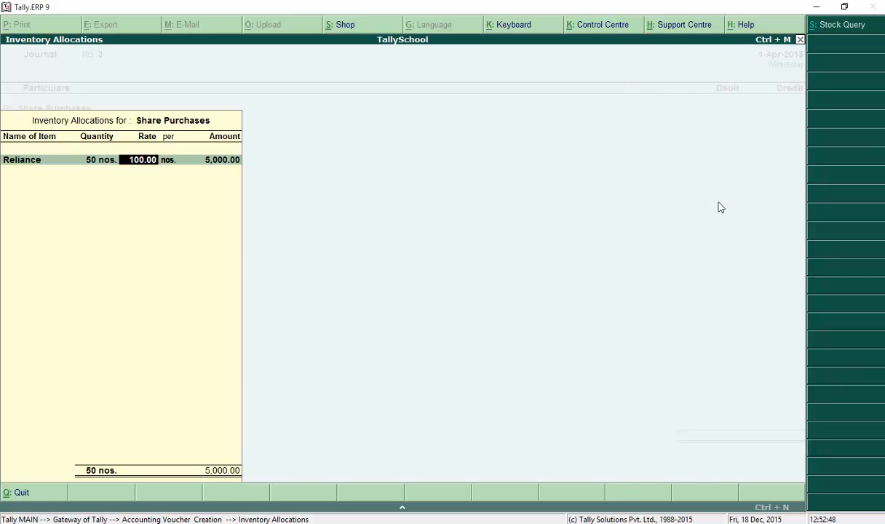
{"action": "type", "text": "105"}
{"action": "key", "text": "Return"}
{"action": "key", "text": "Return"}
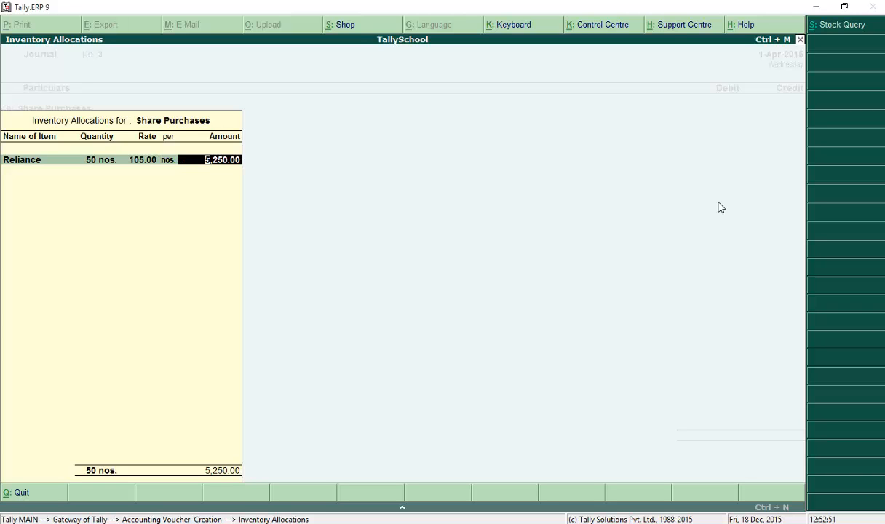
{"action": "key", "text": "Return"}
{"action": "key", "text": "Return"}
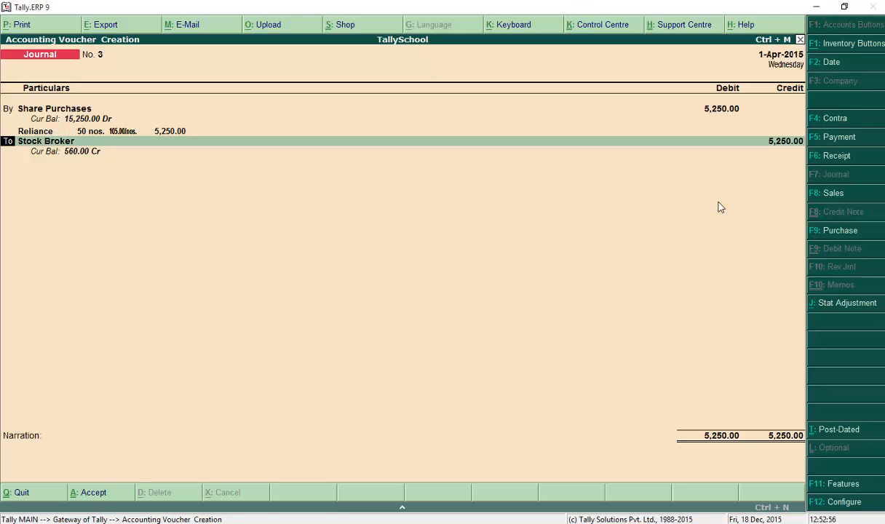
Add a debit line to the journal for Share Brokerage with an amount of 50.
{"action": "type", "text": "by"}
{"action": "key", "text": "Return"}
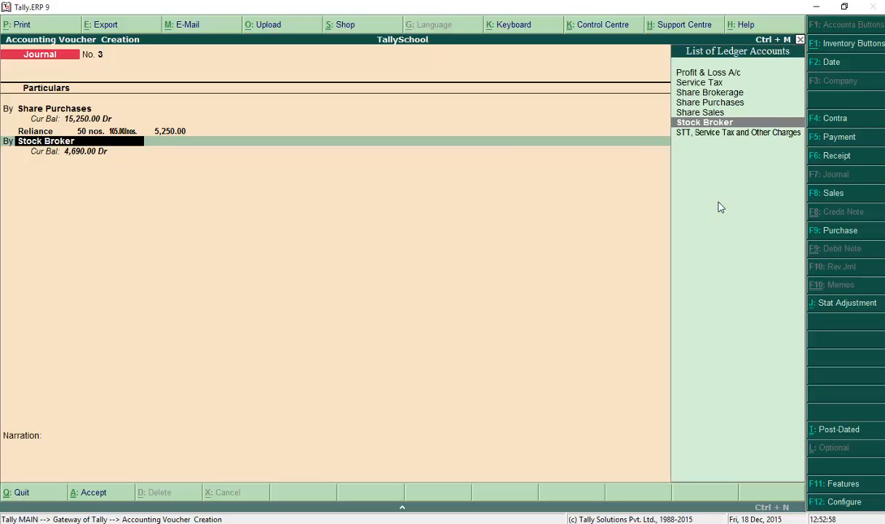
{"action": "key", "text": "Up"}
{"action": "key", "text": "Up"}
{"action": "key", "text": "Up"}
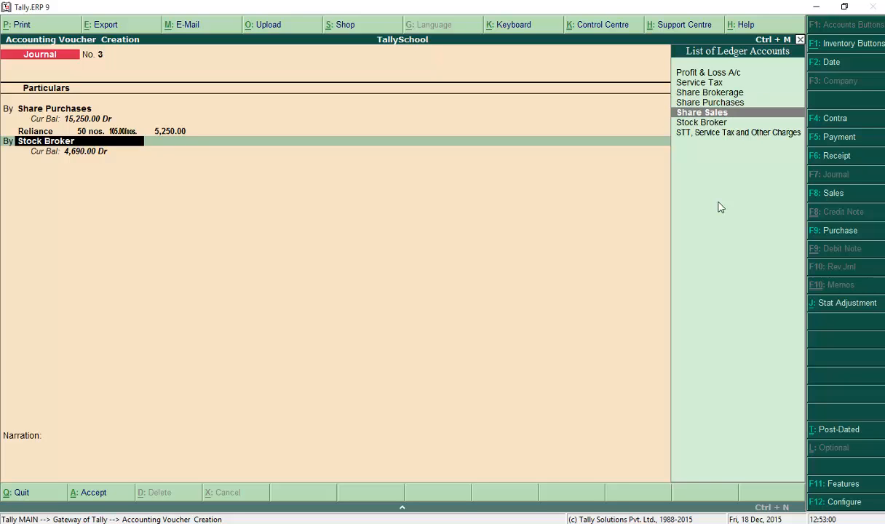
{"action": "key", "text": "Return"}
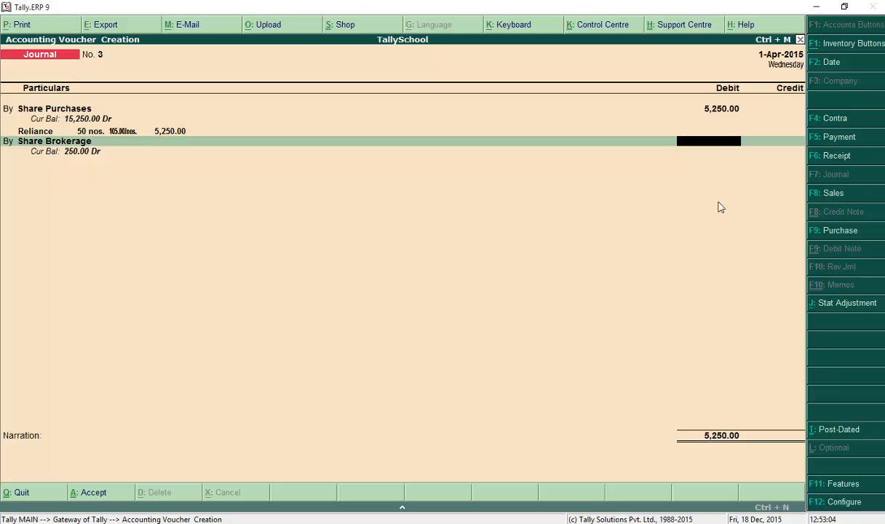
{"action": "type", "text": "50"}
{"action": "key", "text": "Return"}
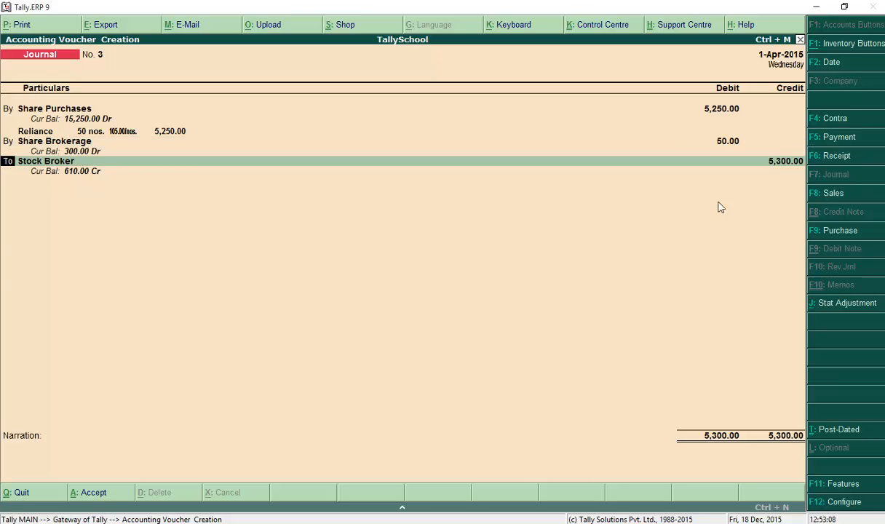
Add a debit line to the journal for Service Tax with an amount of 5.
{"action": "type", "text": "by"}
{"action": "key", "text": "Return"}
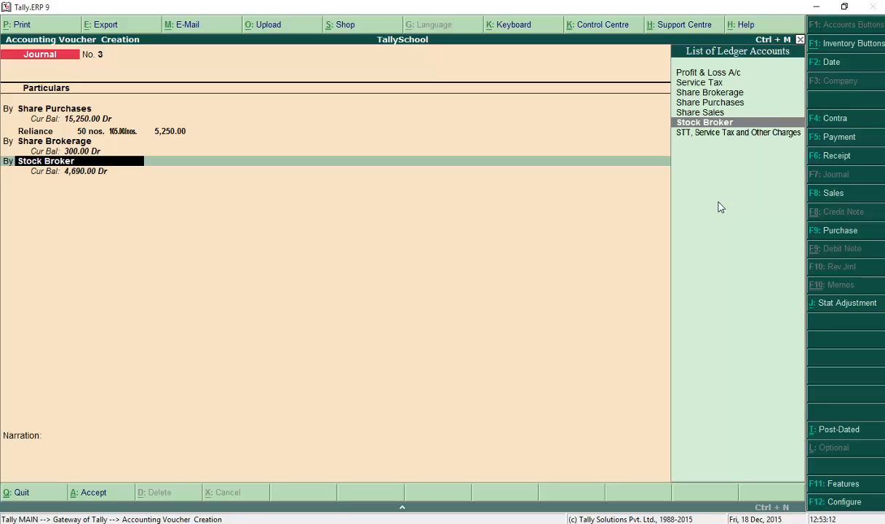
{"action": "key", "text": "Up"}
{"action": "key", "text": "Up"}
{"action": "key", "text": "Up"}
{"action": "key", "text": "Up"}
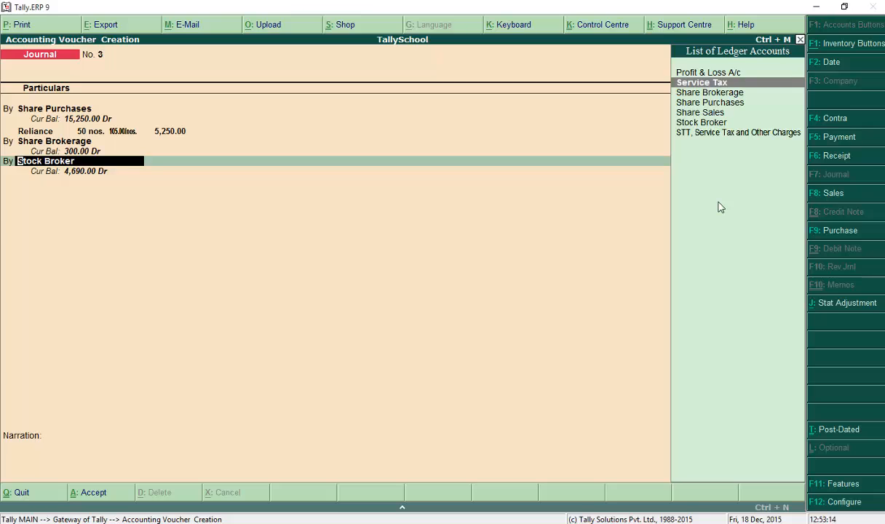
{"action": "key", "text": "Return"}
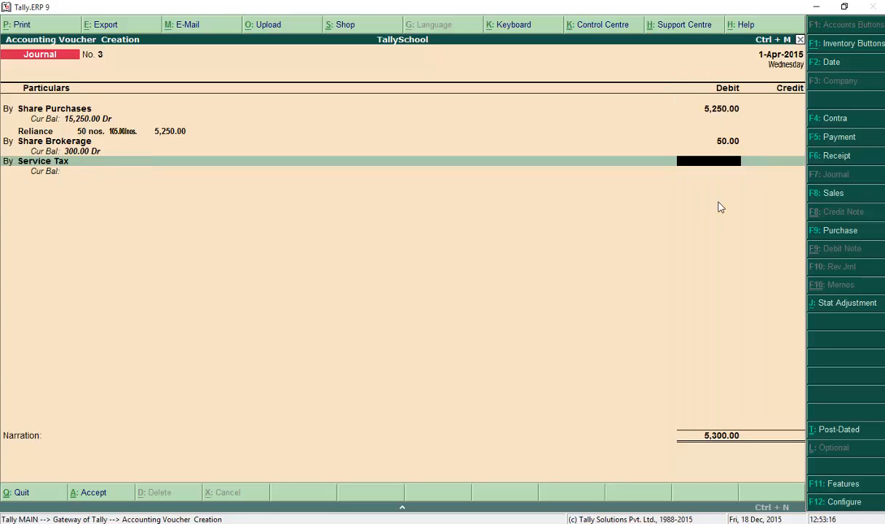
{"action": "type", "text": "5"}
{"action": "key", "text": "Return"}
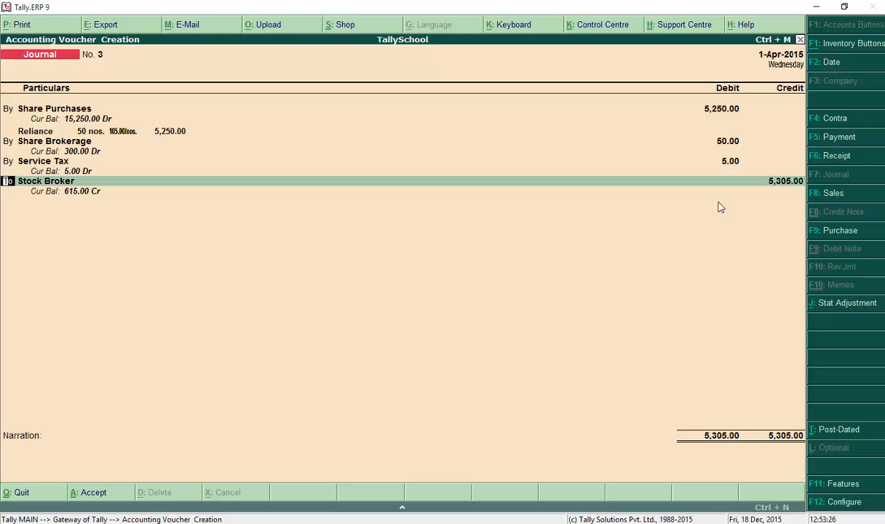
Credit Stock Broker with 5,305, save the journal voucher, and return to the Gateway of Tally.
{"action": "key", "text": "Return"}
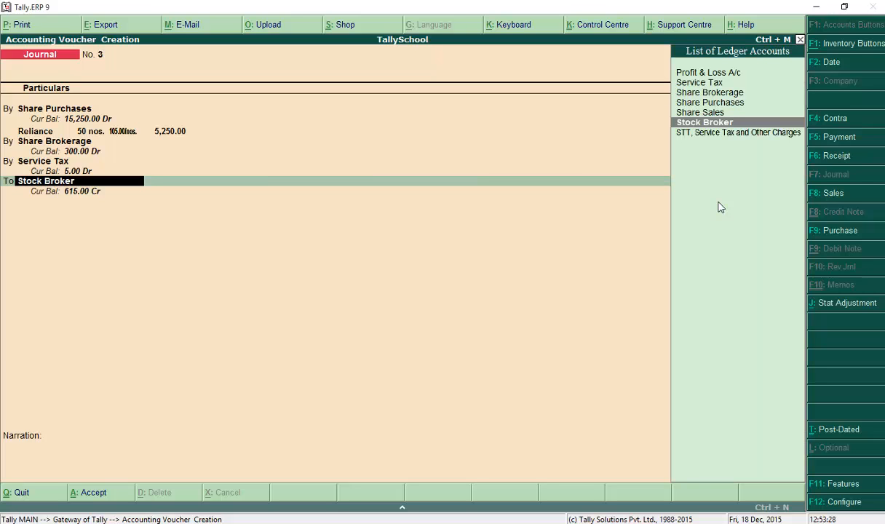
{"action": "key", "text": "Return"}
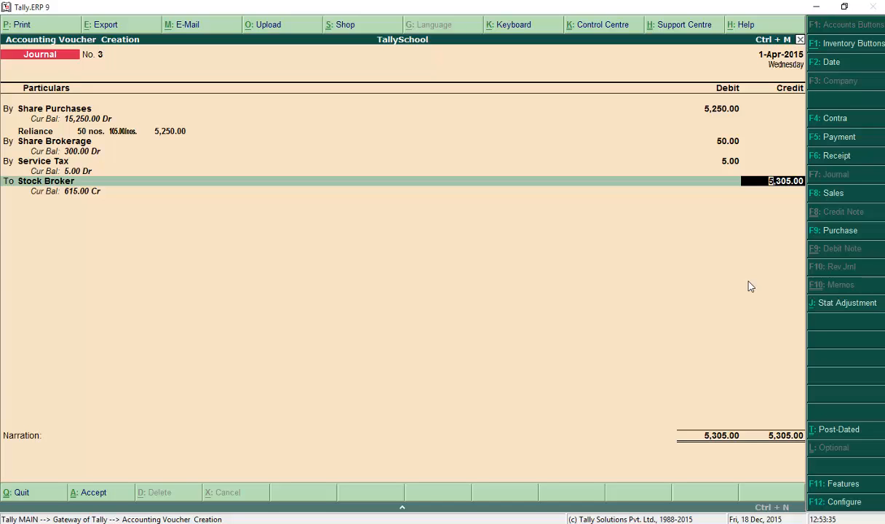
{"action": "key", "text": "ctrl+a"}
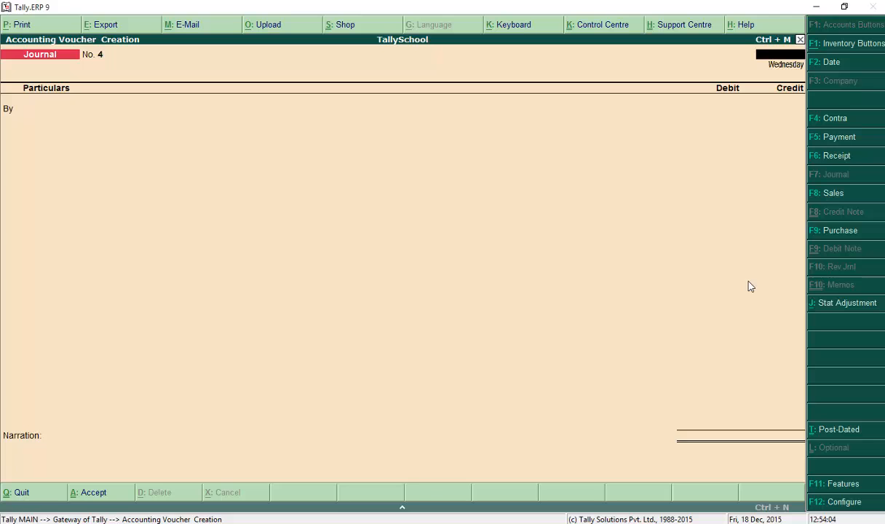
{"action": "key", "text": "Escape"}
{"action": "key", "text": "y"}
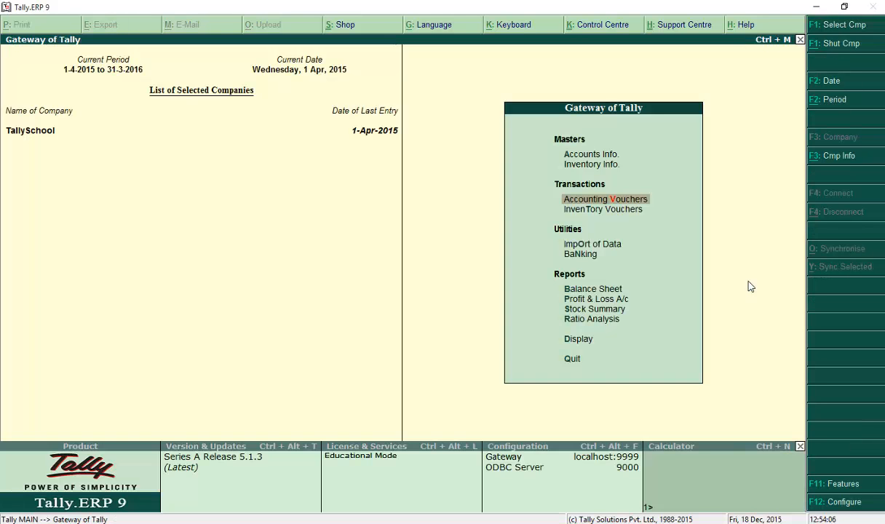
Review the Service Tax balance under Duties & Taxes in the detailed Balance Sheet, then close the reports.
{"action": "key", "text": "Down"}
{"action": "key", "text": "Down"}
{"action": "key", "text": "Down"}
{"action": "key", "text": "Down"}
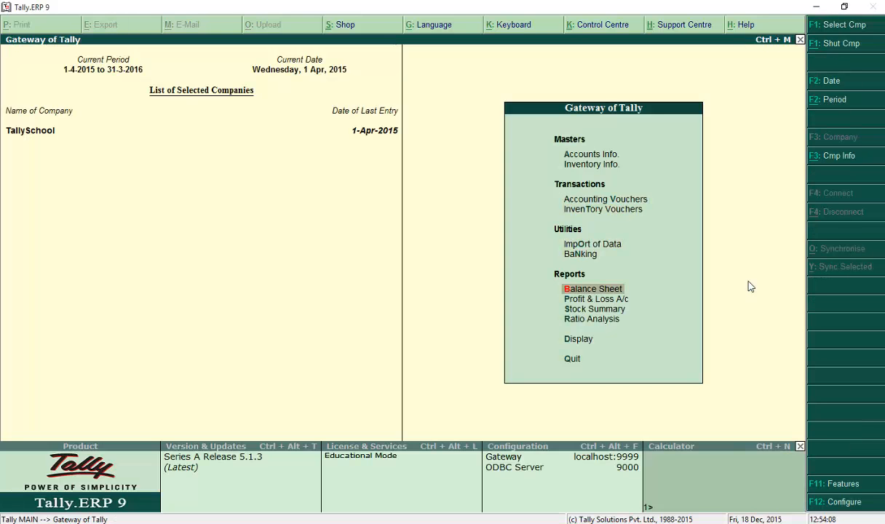
{"action": "key", "text": "Return"}
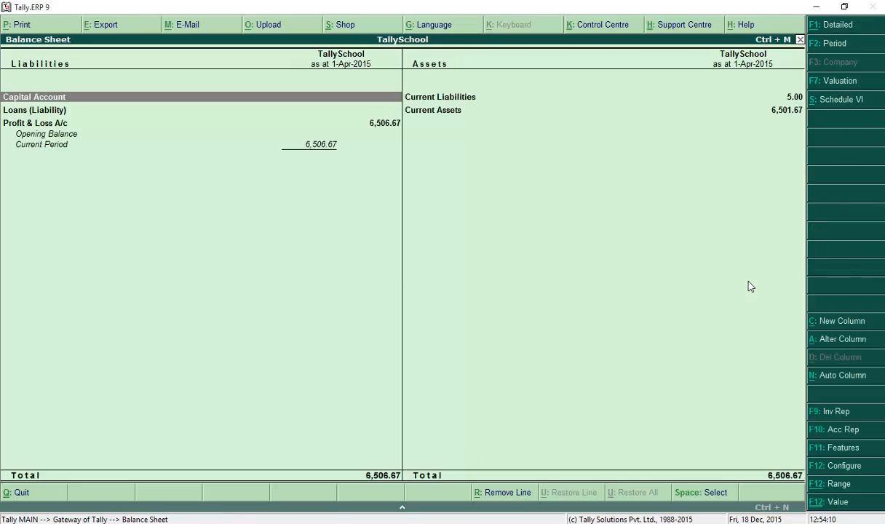
{"action": "key", "text": "alt+F1"}
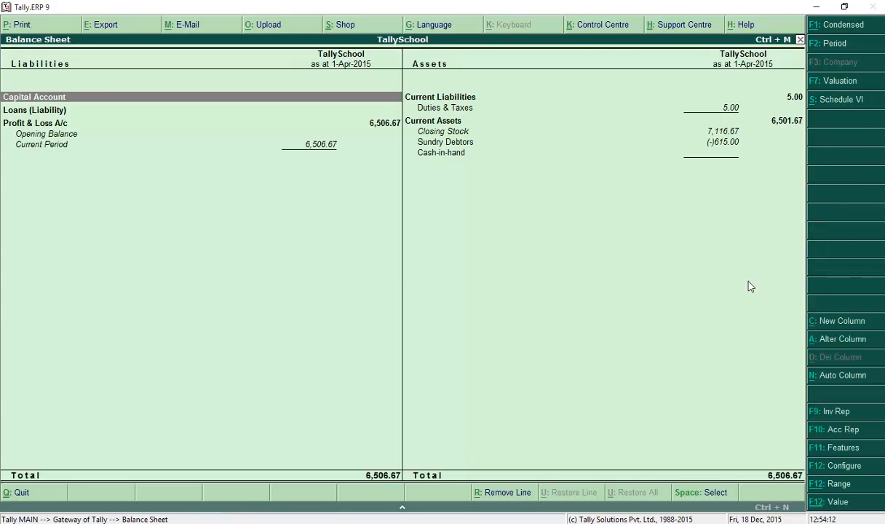
{"action": "key", "text": "Right"}
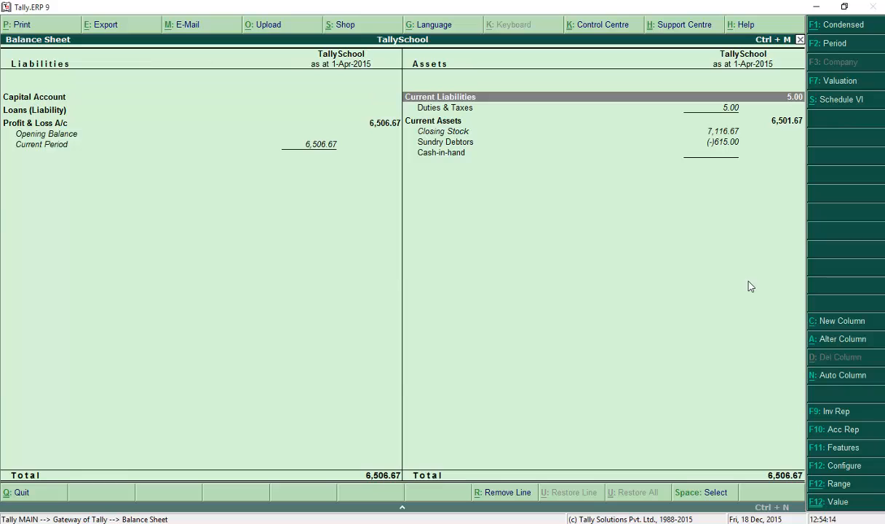
{"action": "key", "text": "Down"}
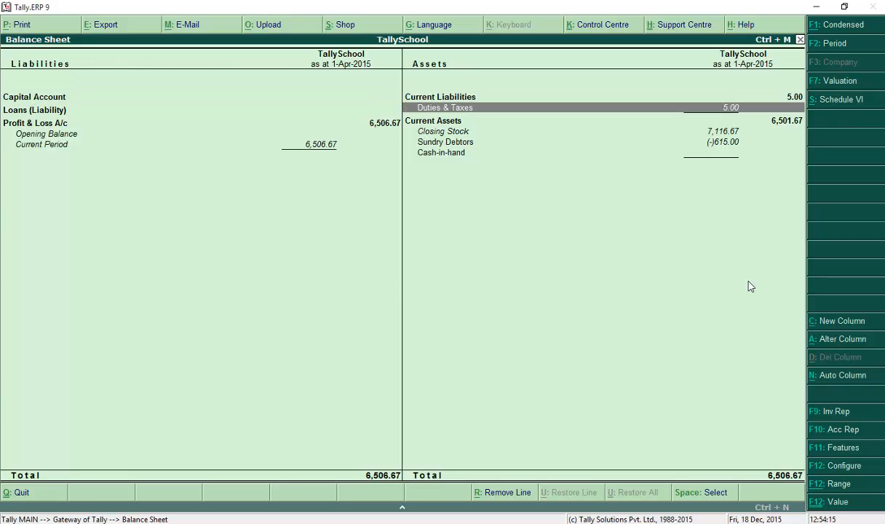
{"action": "double_click", "coordinate": [750, 286]}
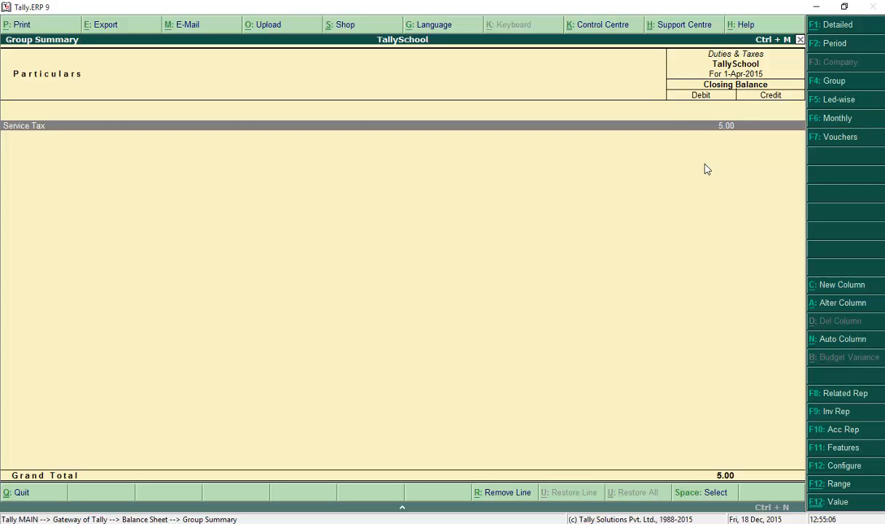
{"action": "key", "text": "Escape"}
{"action": "key", "text": "Escape"}
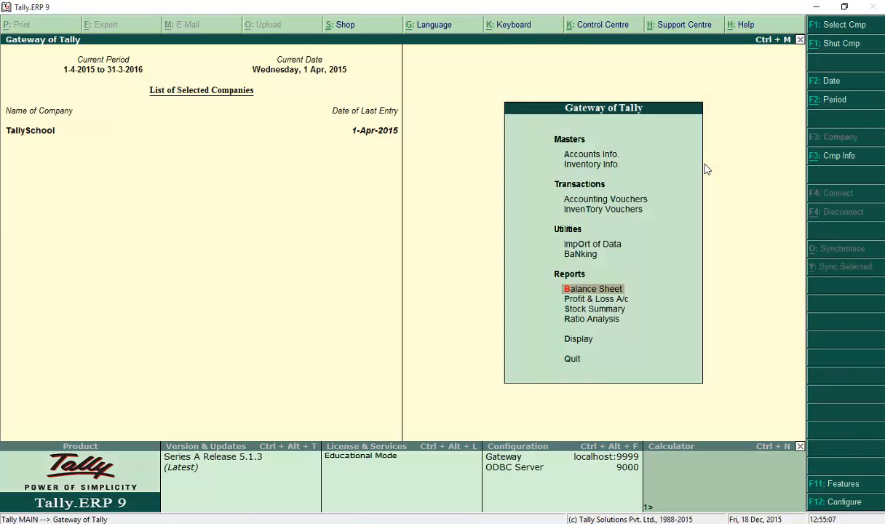
Reopen the Balance Sheet in detailed view and highlight Duties & Taxes under Current Liabilities.
{"action": "key", "text": "Return"}
{"action": "key", "text": "alt+F1"}
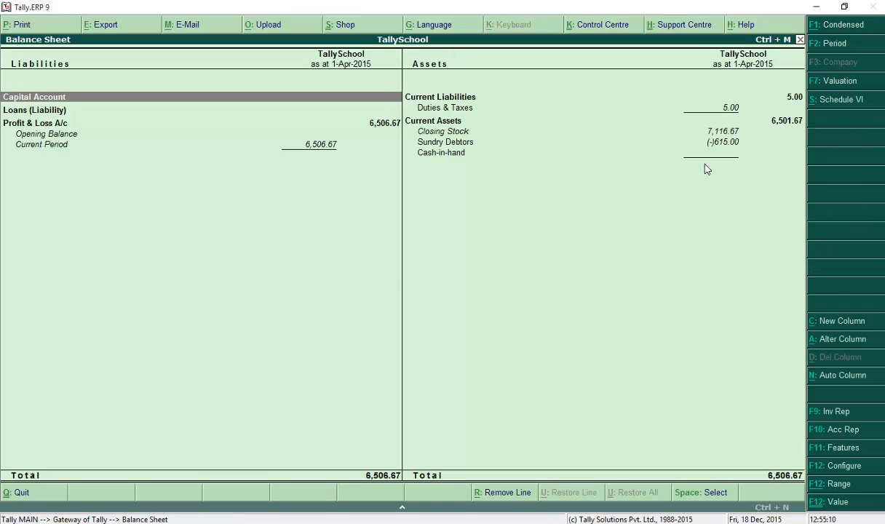
{"action": "key", "text": "Right"}
{"action": "key", "text": "Down"}
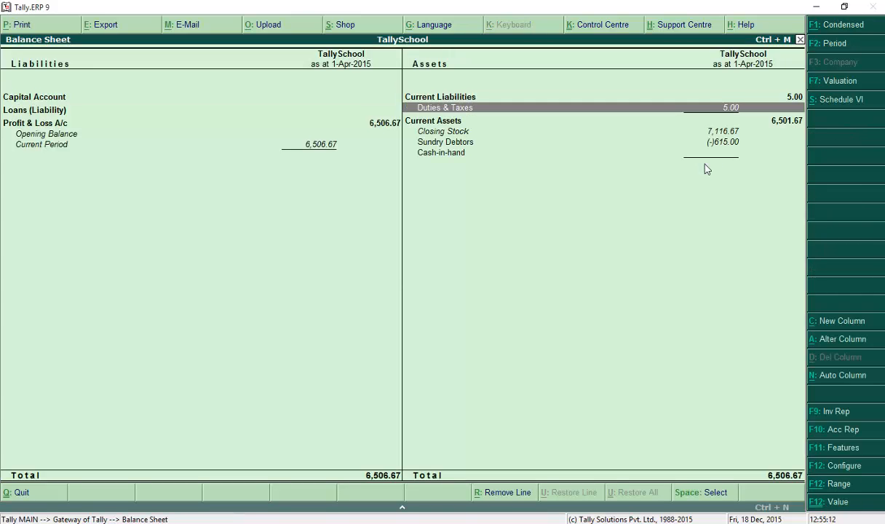
Examine the stock summary behind Closing Stock under Current Assets and return to the Balance Sheet.
{"action": "key", "text": "Down"}
{"action": "key", "text": "Down"}
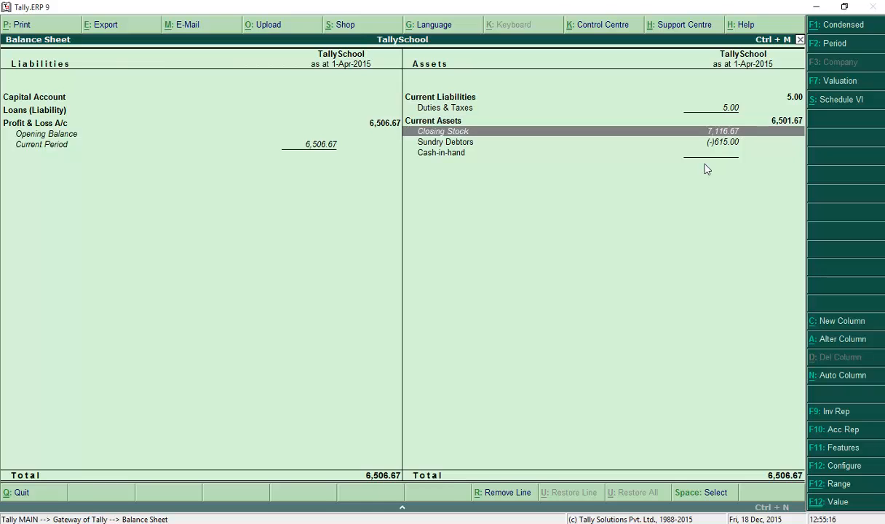
{"action": "key", "text": "Return"}
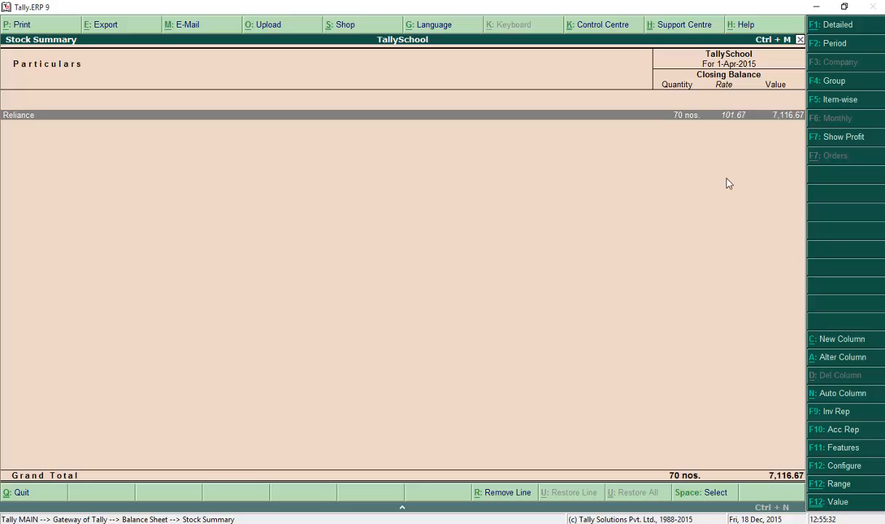
{"action": "key", "text": "Escape"}
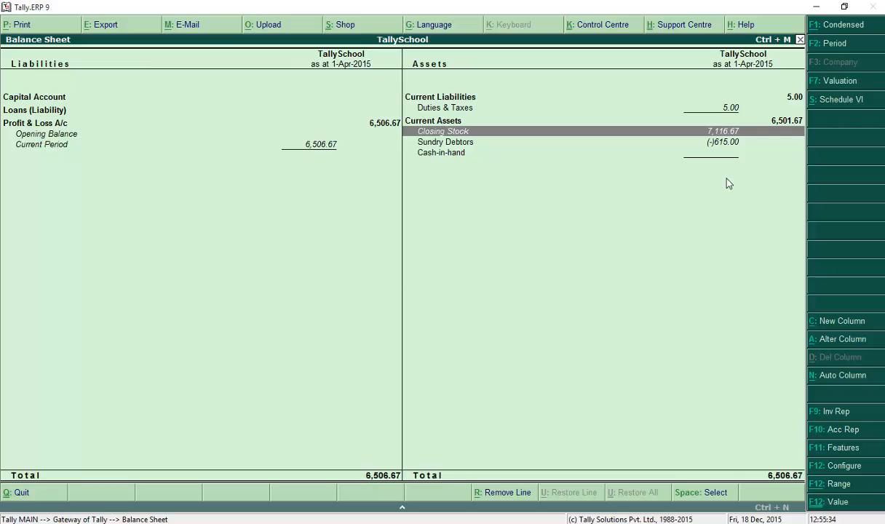
Regroup the Stock Broker ledger from Sundry Debtors to Sundry Creditors, save it, and return to the Balance Sheet.
{"action": "key", "text": "Down"}
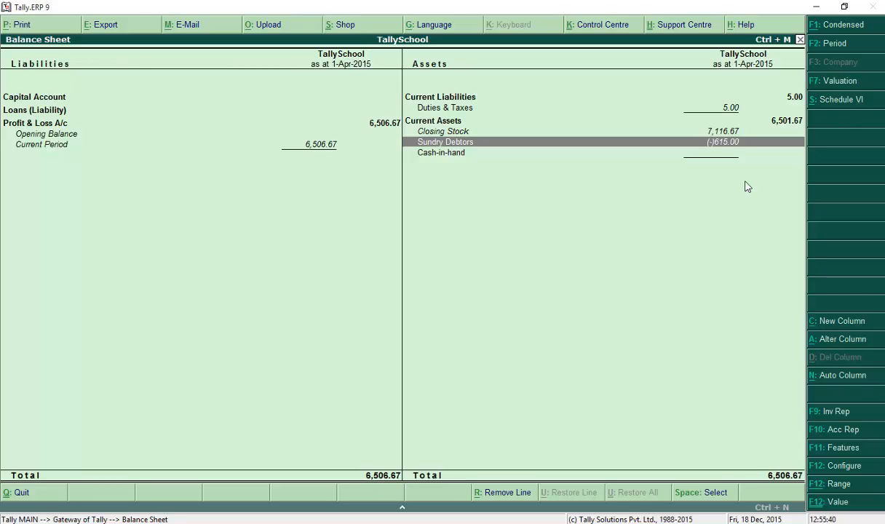
{"action": "key", "text": "Return"}
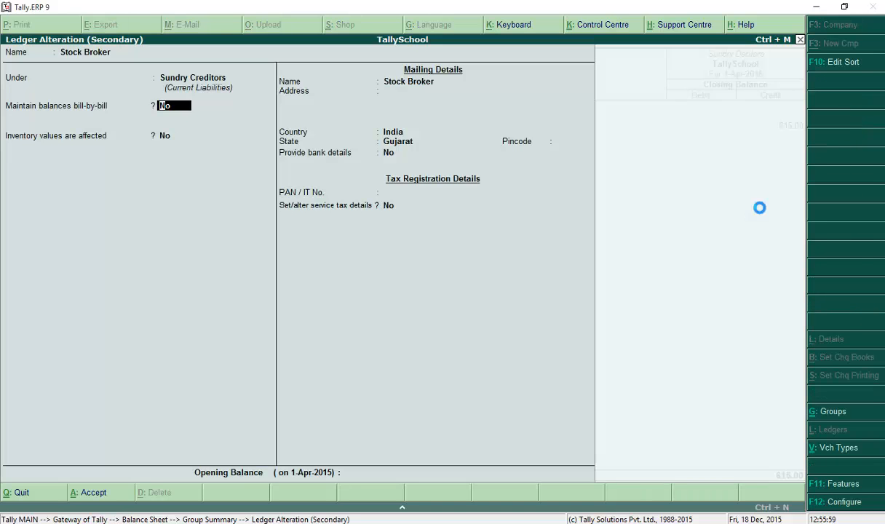
{"action": "key", "text": "ctrl+a"}
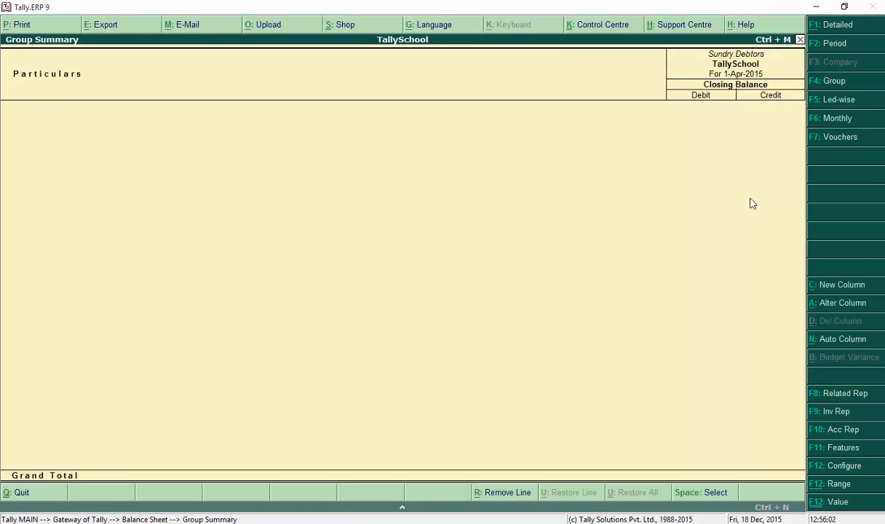
{"action": "key", "text": "Escape"}
Examine Sundry Creditors and Duties & Taxes under Current Liabilities, and close the Balance Sheet.
{"action": "key", "text": "Left"}
{"action": "key", "text": "Down"}
{"action": "key", "text": "Down"}
{"action": "key", "text": "Down"}
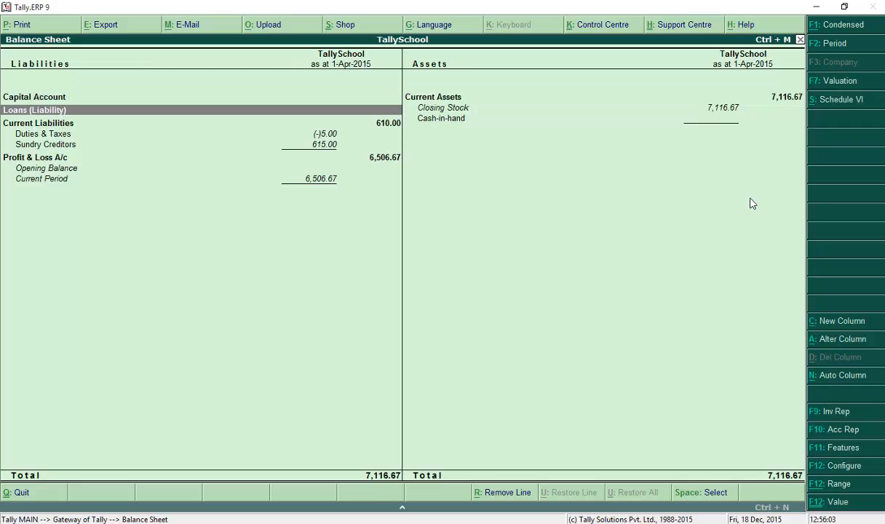
{"action": "key", "text": "Down"}
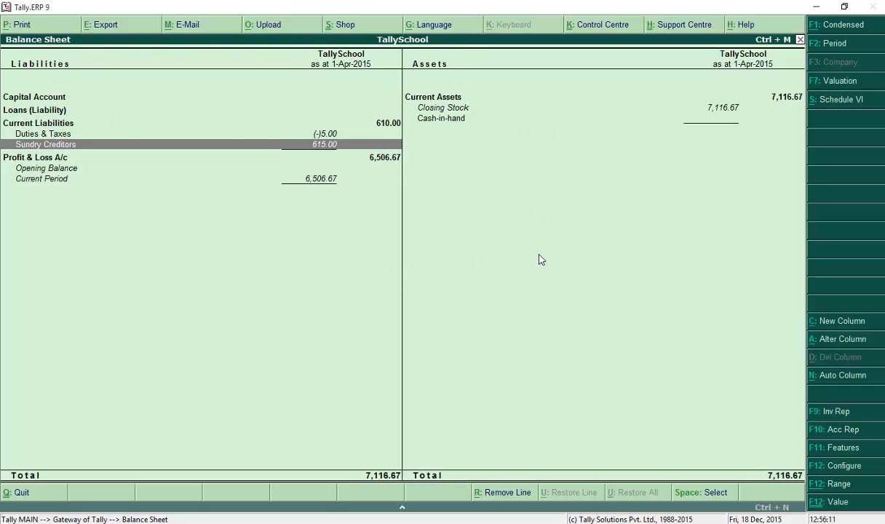
{"action": "key", "text": "Up"}
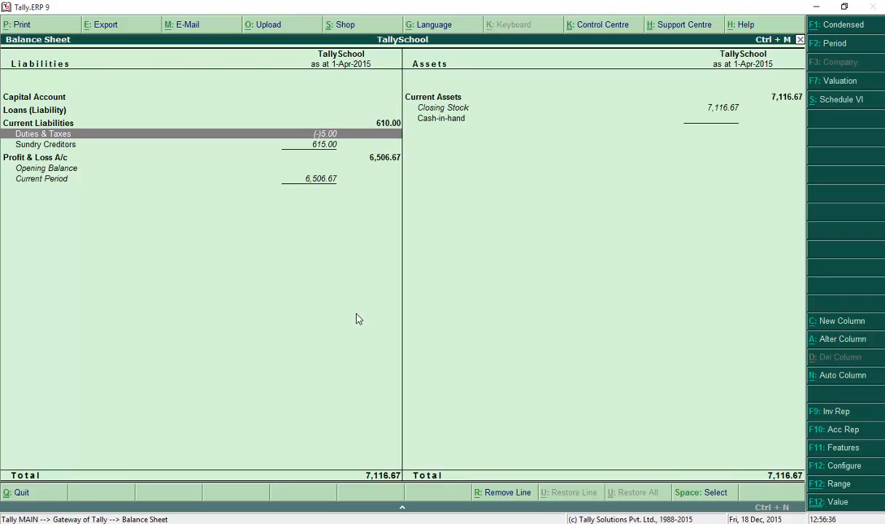
{"action": "key", "text": "Escape"}
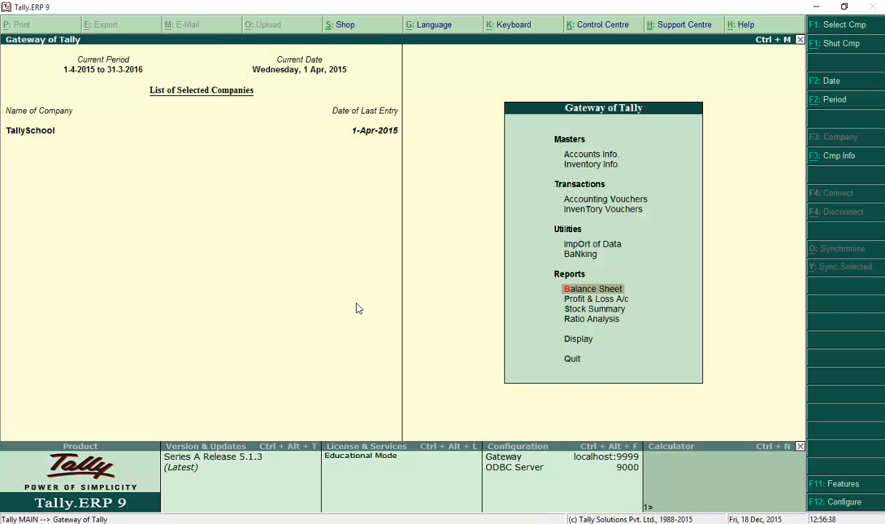
Open the Profit & Loss A/c in detailed view and examine the Share Sales and Share Purchases lines.
{"action": "key", "text": "Down"}
{"action": "key", "text": "Return"}
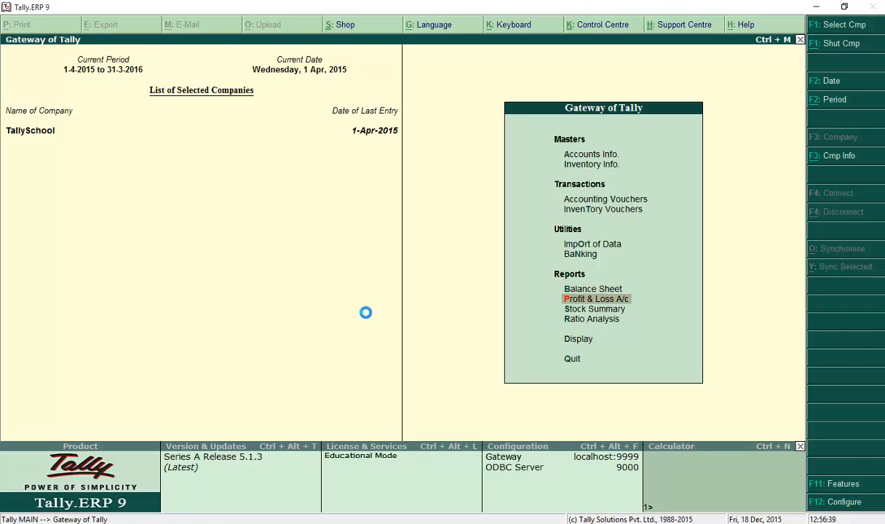
{"action": "key", "text": "alt+F1"}
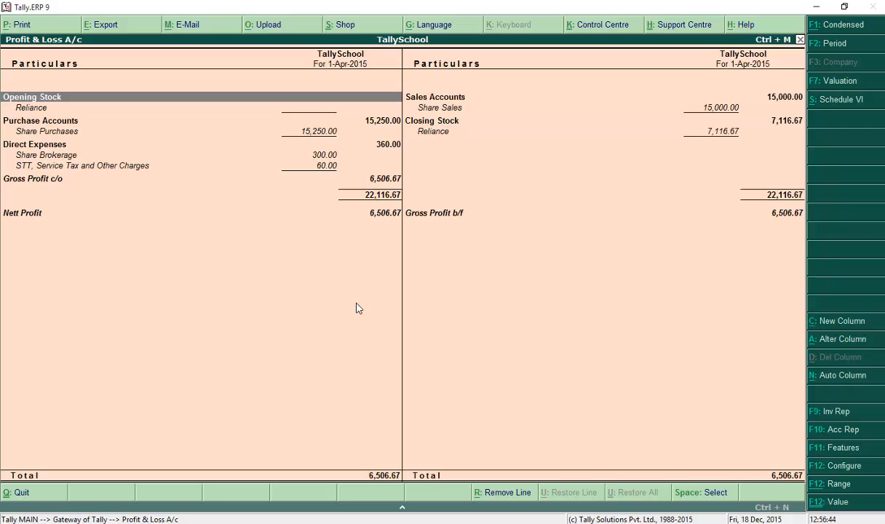
{"action": "key", "text": "Right"}
{"action": "key", "text": "Down"}
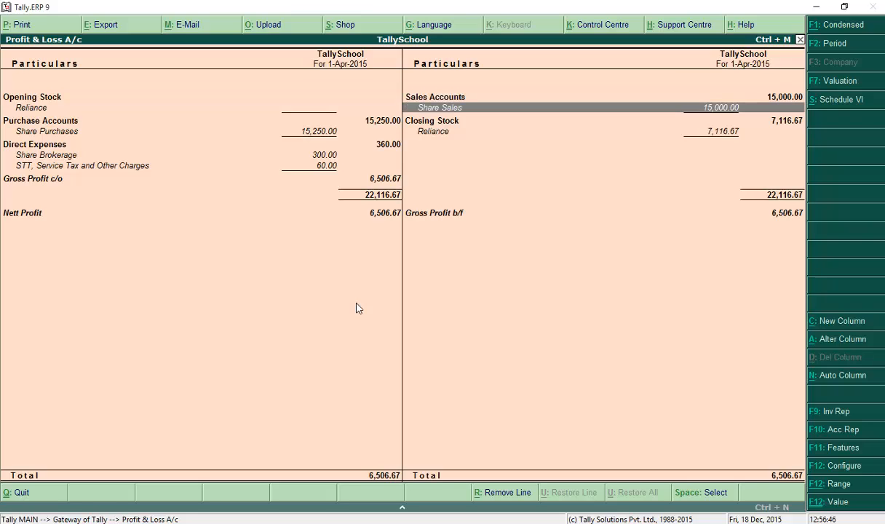
{"action": "key", "text": "Left"}
{"action": "key", "text": "Down"}
{"action": "key", "text": "Down"}
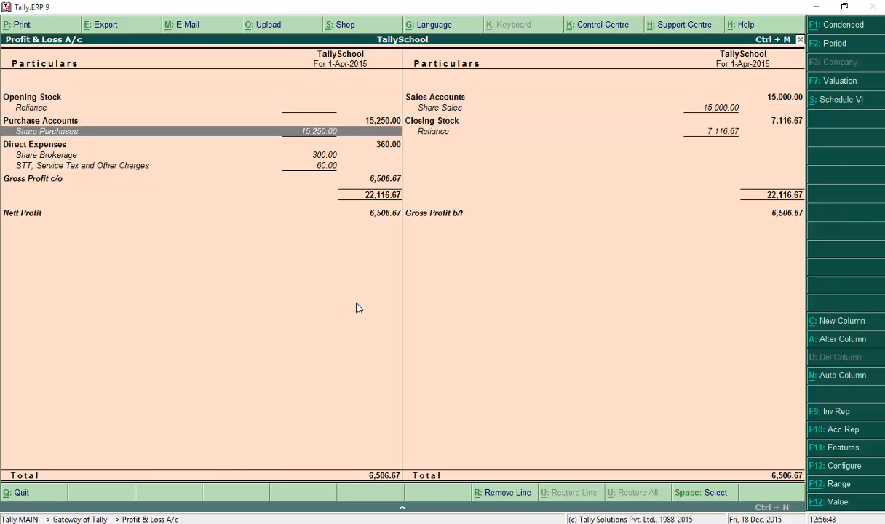
Examine Share Brokerage and STT, Service Tax and Other Charges under Direct Expenses.
{"action": "key", "text": "Down"}
{"action": "key", "text": "Down"}
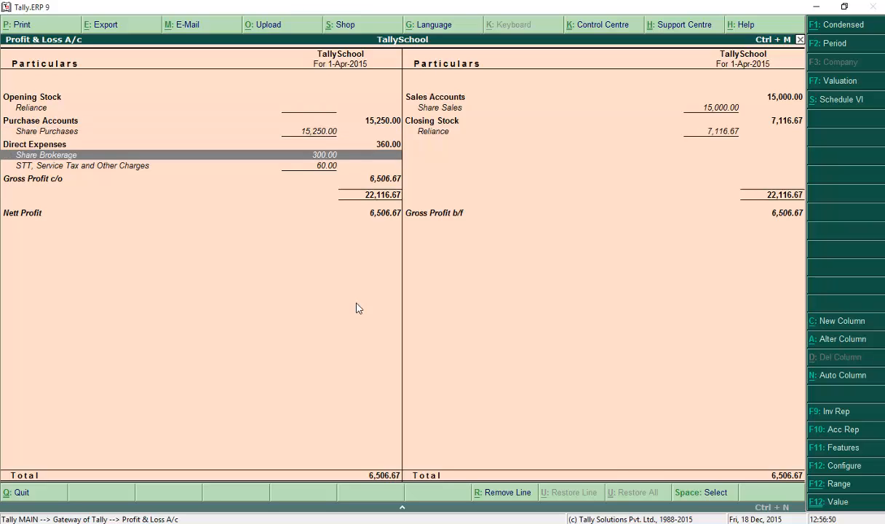
{"action": "key", "text": "Down"}
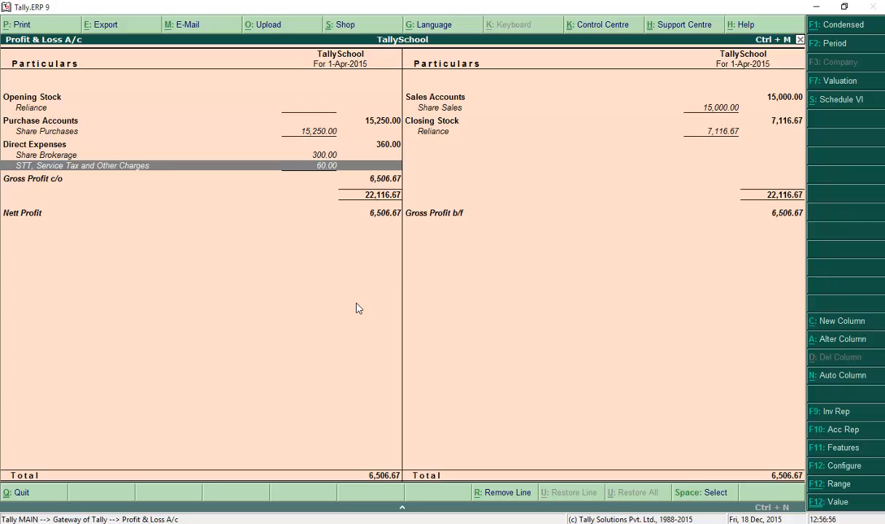
{"action": "key", "text": "Up"}
{"action": "key", "text": "Up"}
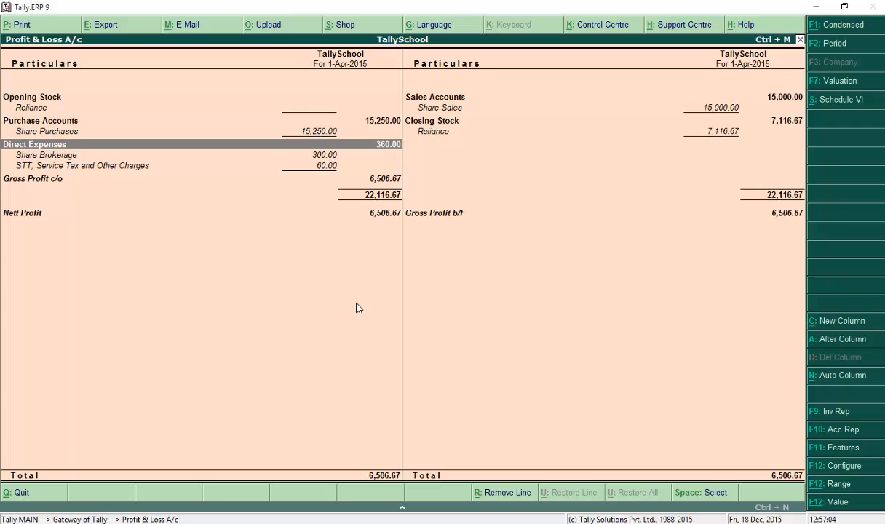
{"action": "key", "text": "Down"}
{"action": "key", "text": "Down"}
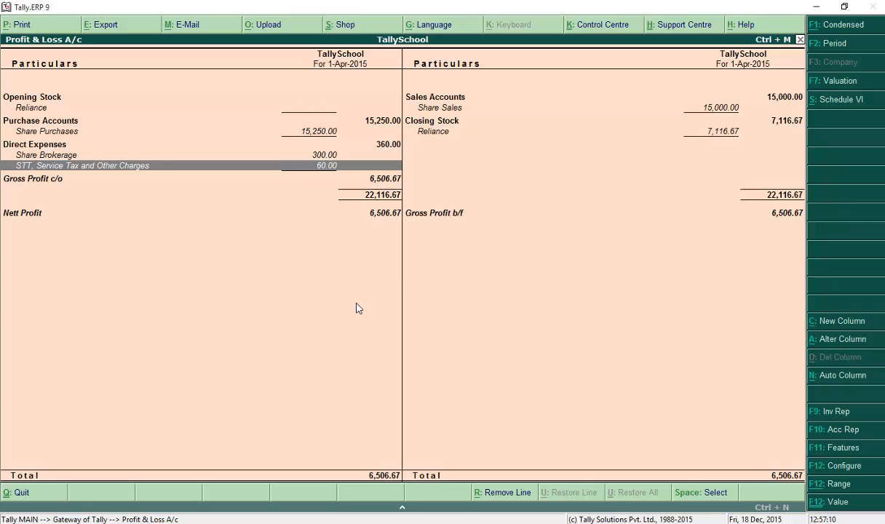
{"action": "key", "text": "Up"}
{"action": "key", "text": "Up"}
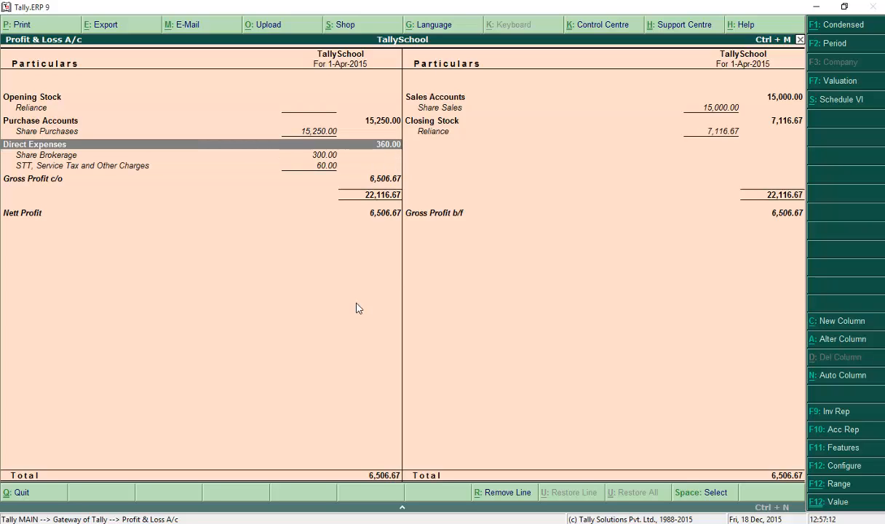
Compare Share Purchases with Share Sales and the Reliance closing stock, and check the gross and nett profit lines.
{"action": "key", "text": "Up"}
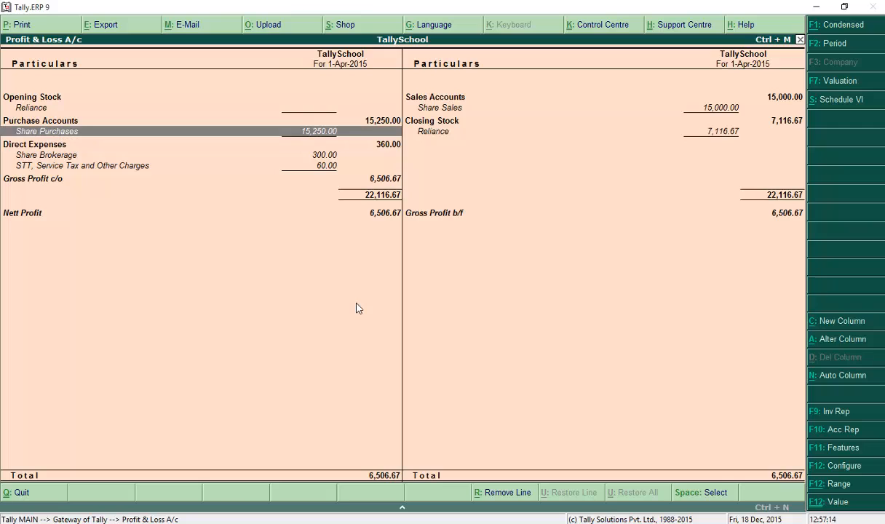
{"action": "key", "text": "Right"}
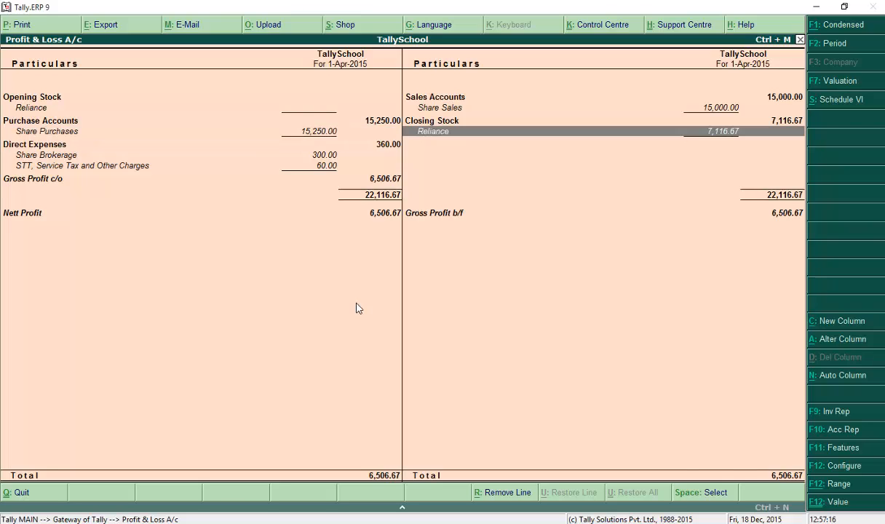
{"action": "key", "text": "Up"}
{"action": "key", "text": "Up"}
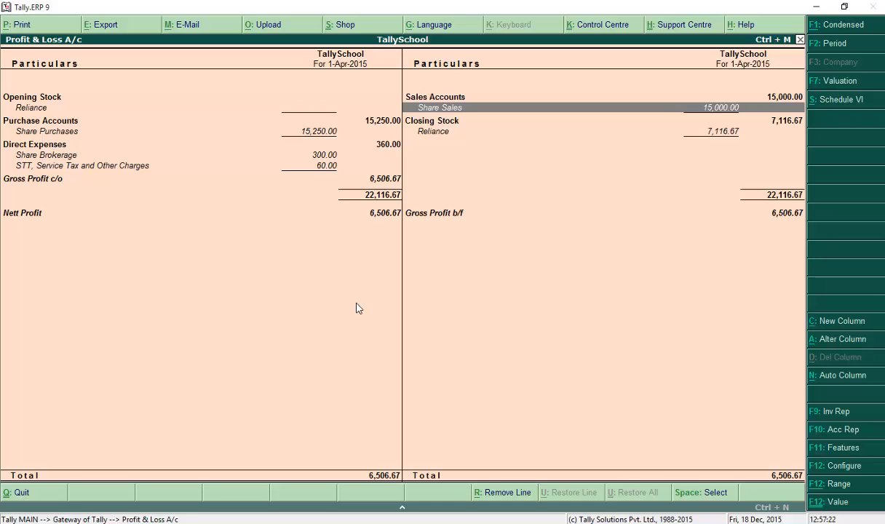
{"action": "key", "text": "Down"}
{"action": "key", "text": "Down"}
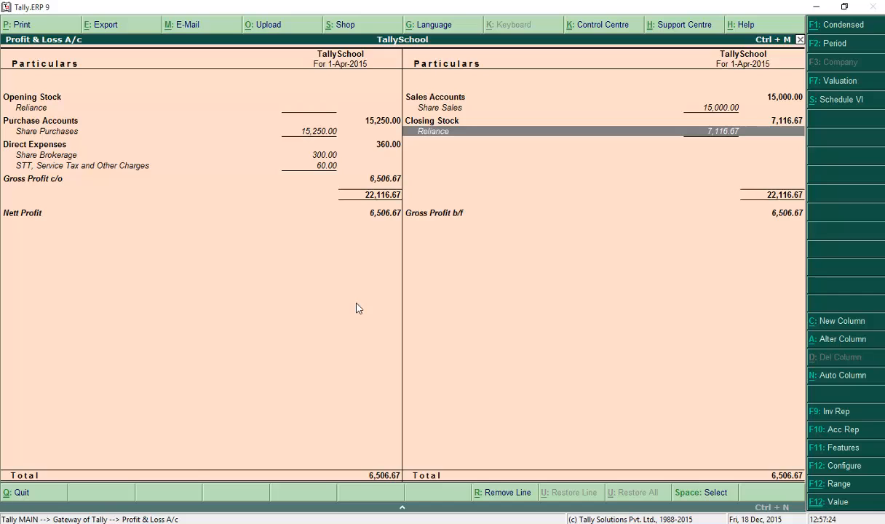
{"action": "key", "text": "Down"}
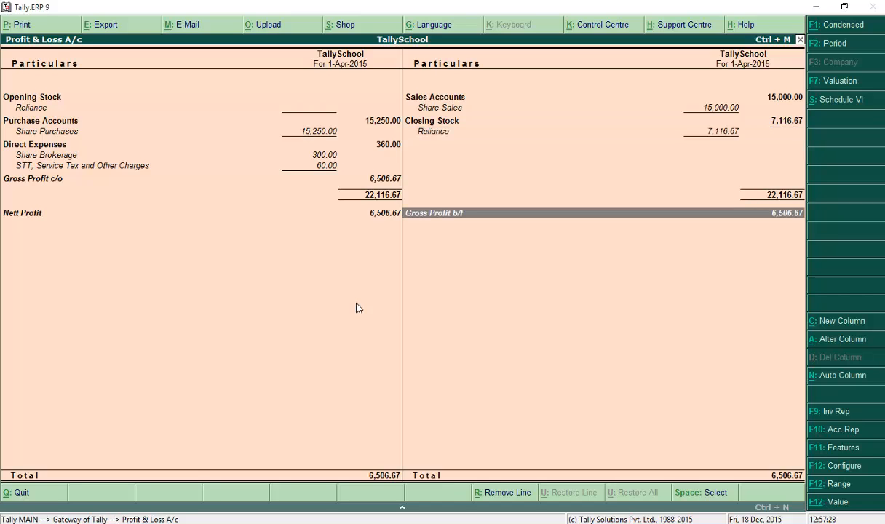
{"action": "key", "text": "Left"}
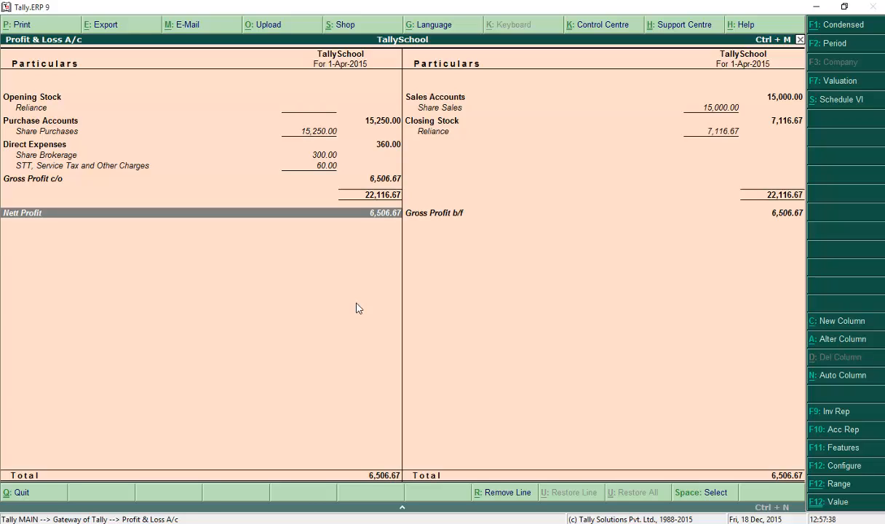
Recheck Direct Expenses and Share Purchases against the income side, and close the Profit & Loss A/c.
{"action": "key", "text": "Up"}
{"action": "key", "text": "Up"}
{"action": "key", "text": "Up"}
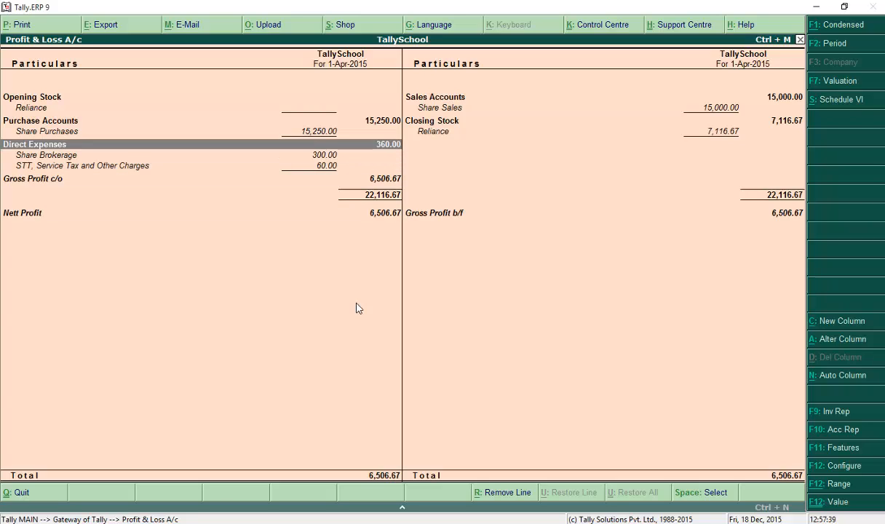
{"action": "key", "text": "Right"}
{"action": "key", "text": "Up"}
{"action": "key", "text": "Down"}
{"action": "key", "text": "Left"}
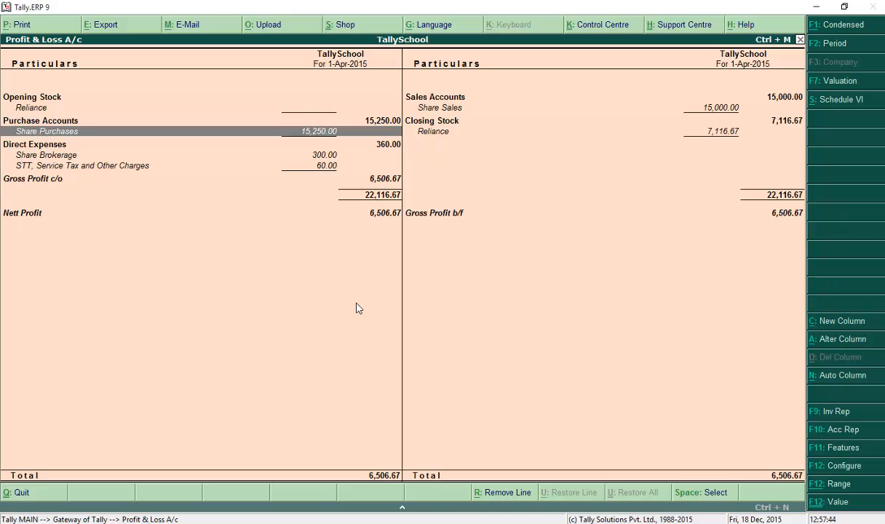
{"action": "key", "text": "Escape"}
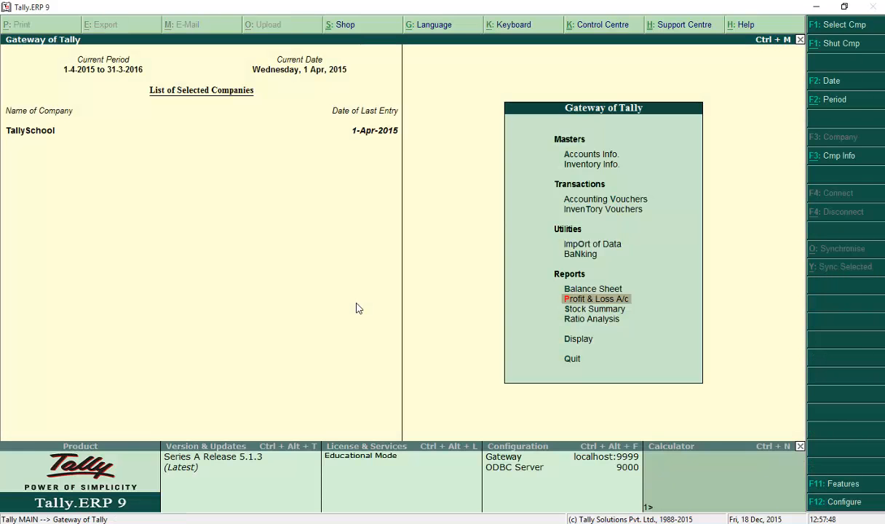
Open the Stock Summary from the Gateway of Tally, examine the Reliance share holding, and close the report.
{"action": "key", "text": "Down"}
{"action": "key", "text": "Return"}
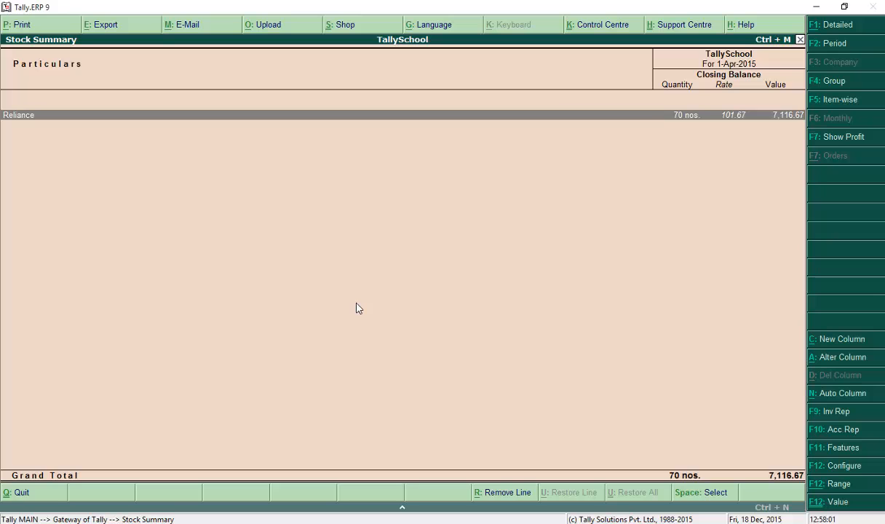
{"action": "key", "text": "Escape"}
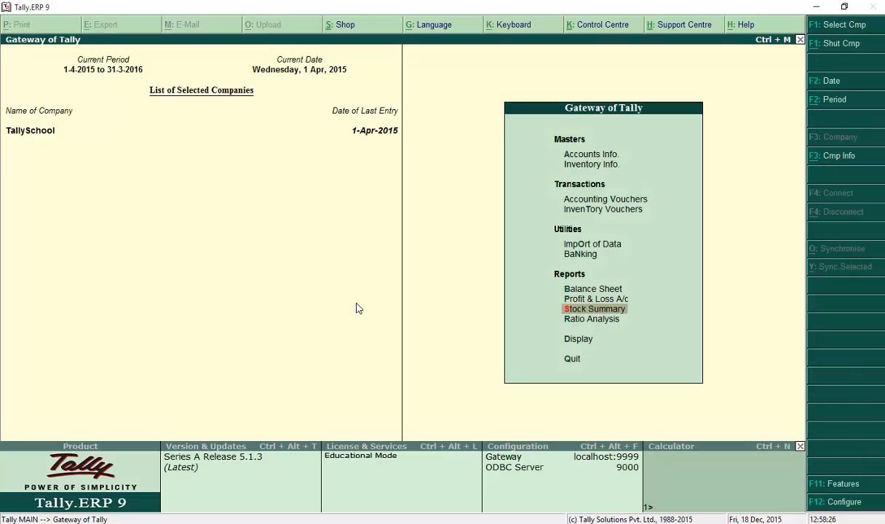